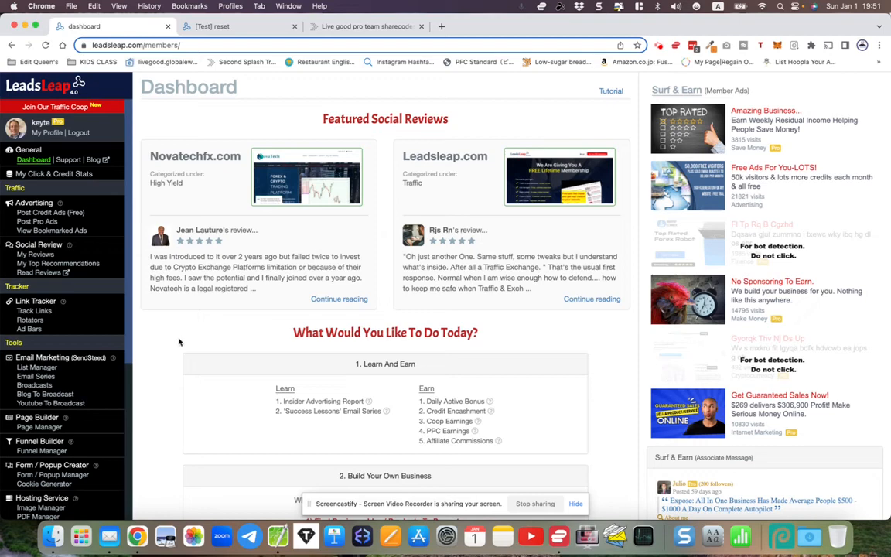
- Reset everything in the share-code test account to wipe its existing data
scroll(168, 340, "down", 2)
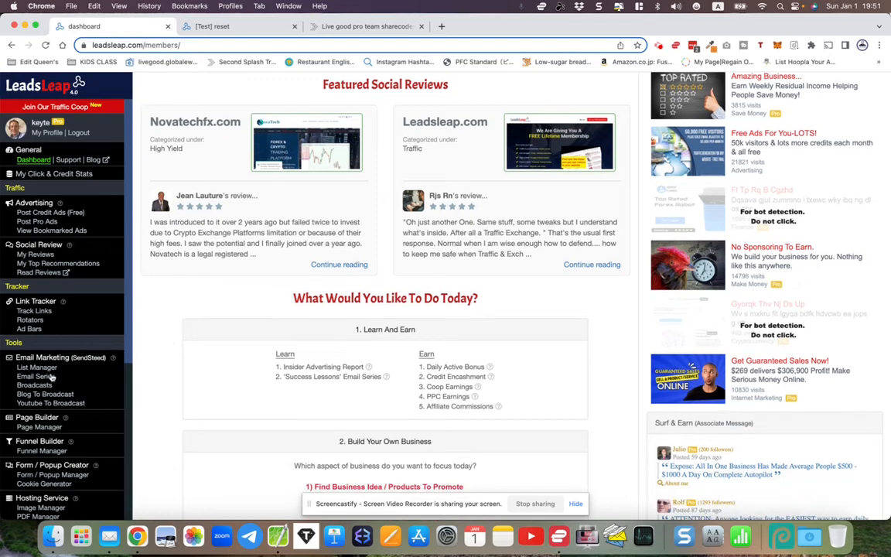
left_click(15, 430)
left_click_drag(15, 368, 67, 370)
left_click(67, 371)
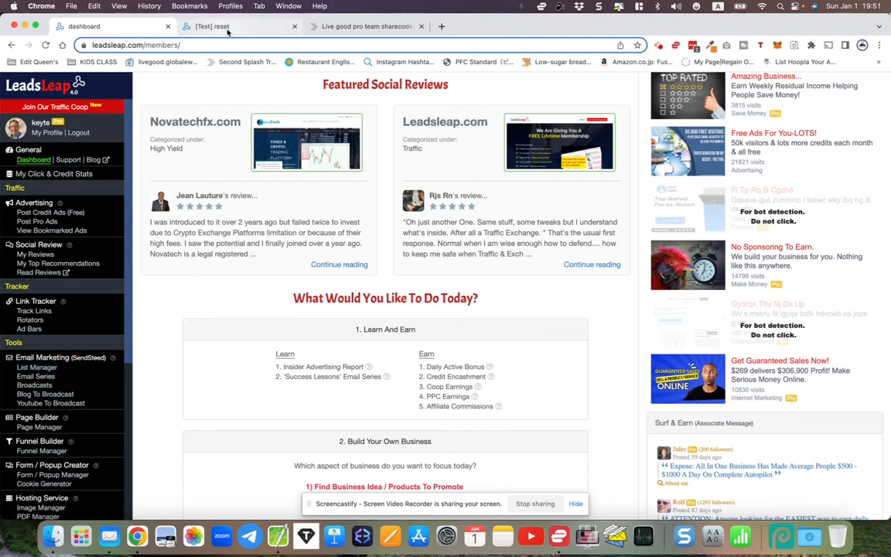
left_click(228, 29)
left_click(264, 162)
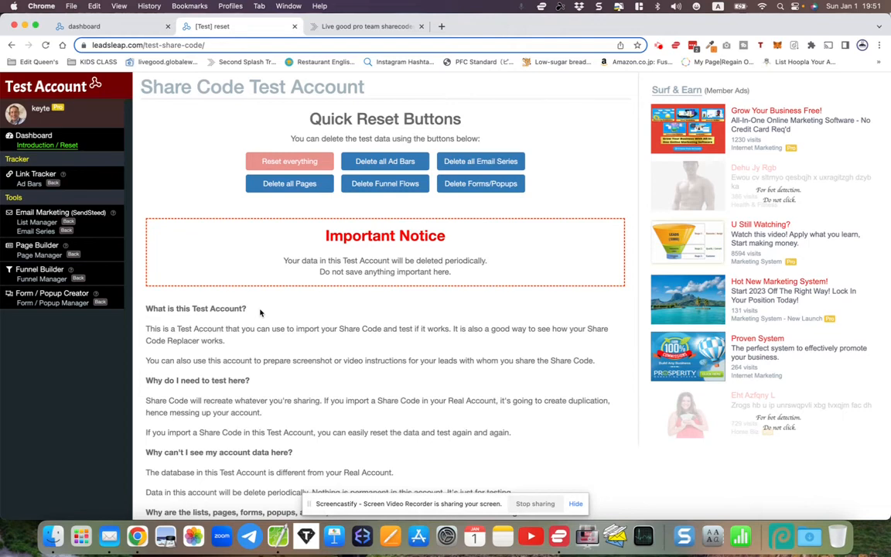
- Open the test account's Page Manager, check the LiveGood share codes page, and begin a new campaign
left_click(31, 256)
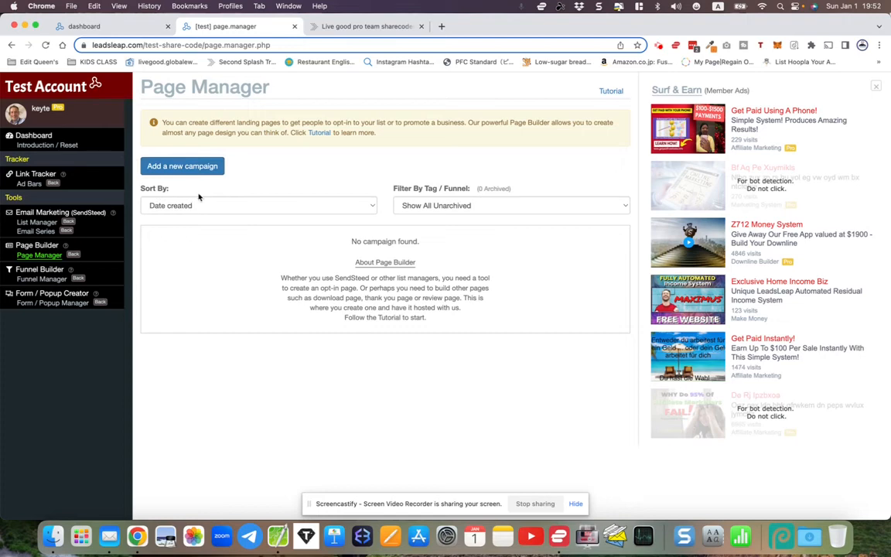
left_click(363, 27)
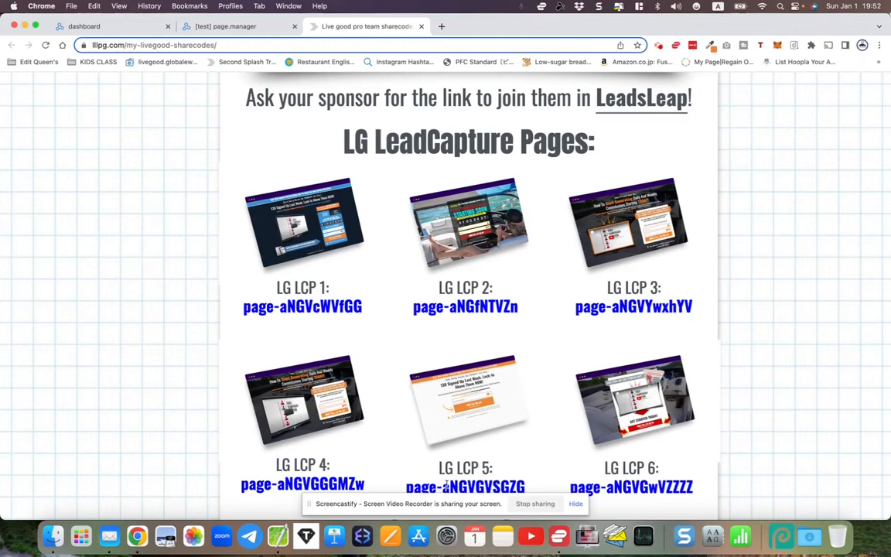
scroll(495, 286, "down", 5)
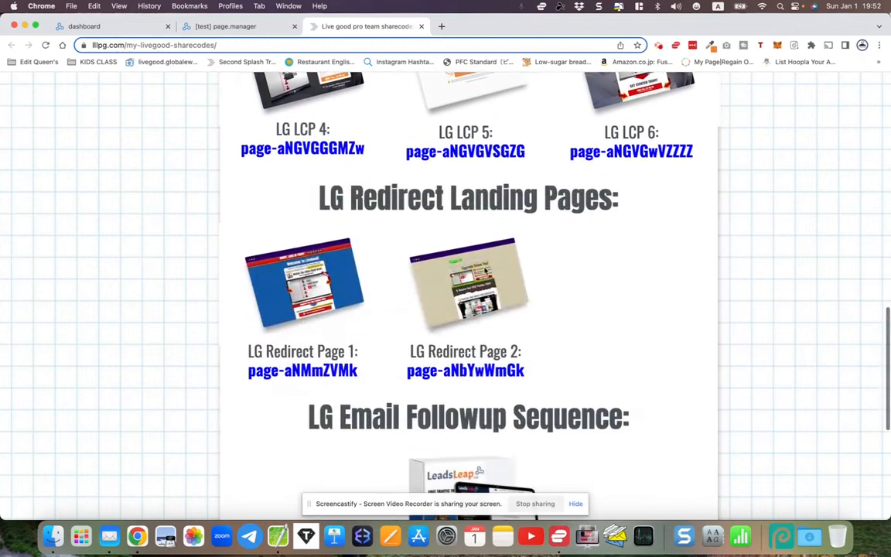
scroll(340, 261, "up", 4)
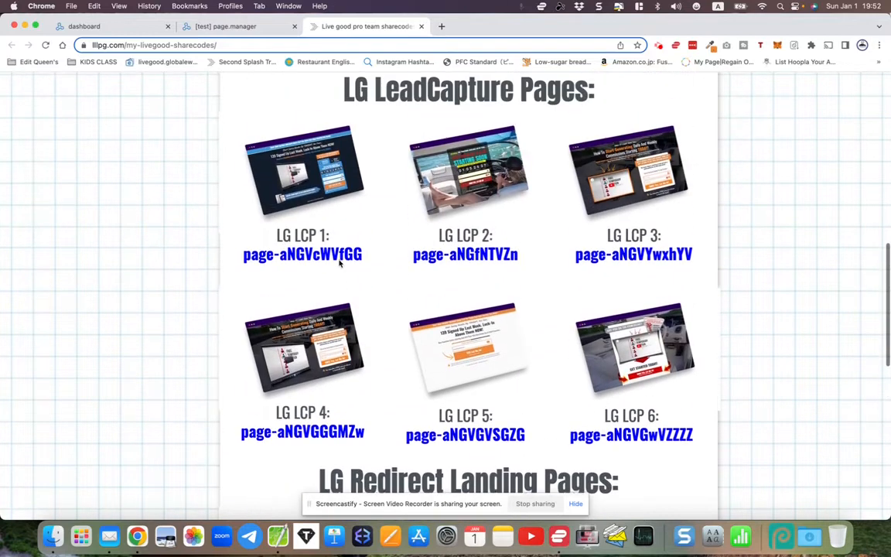
left_click(207, 26)
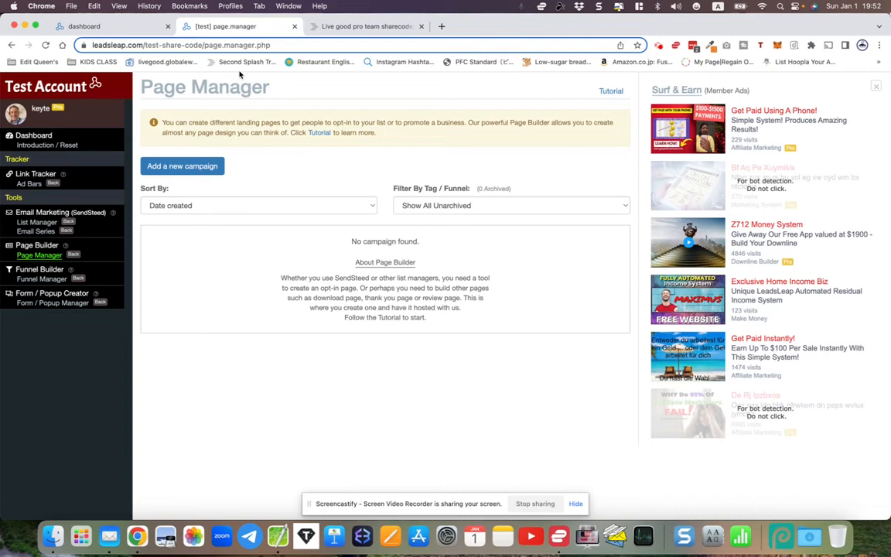
left_click(184, 165)
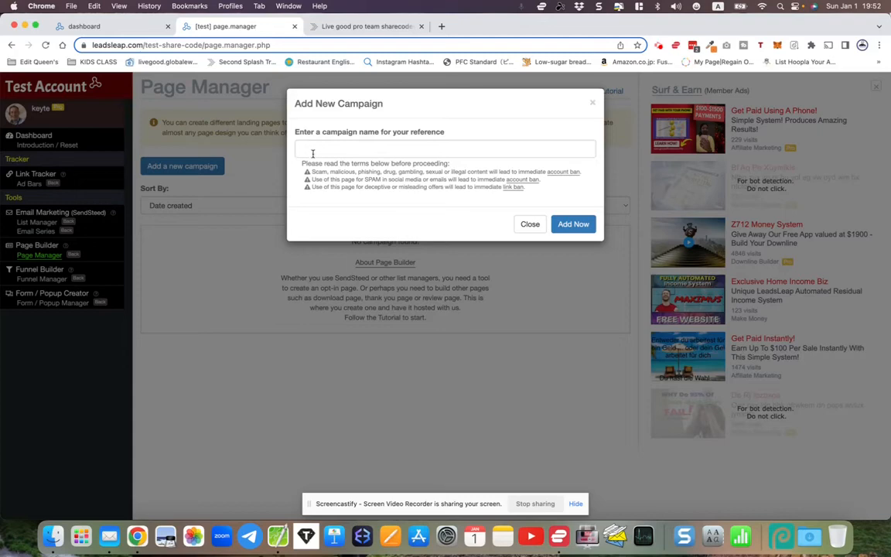
- Create the page campaign 'LiveGood Thank you 1' from the autofill suggestion
left_click(312, 153)
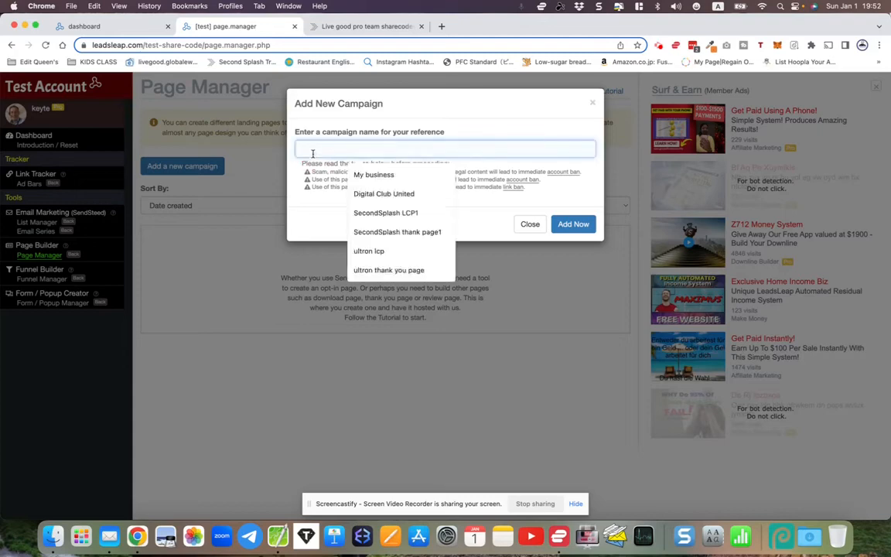
type("LiveGood Thank you 1")
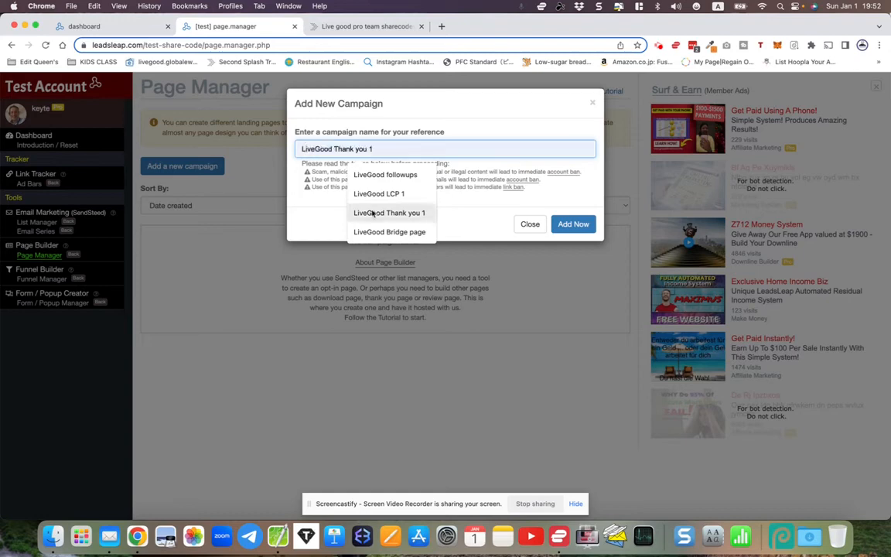
left_click(379, 212)
left_click_drag(299, 149, 404, 151)
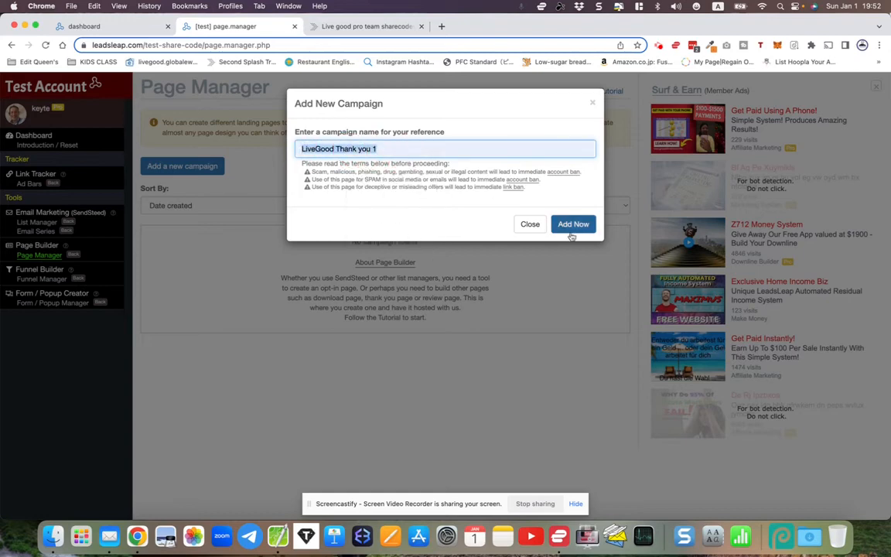
left_click(573, 223)
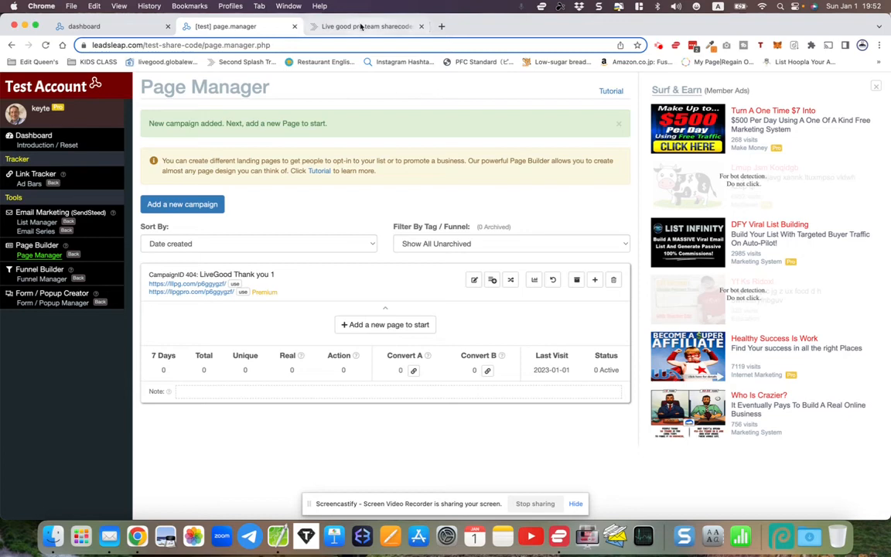
- Create a second page campaign named 'LiveGood LCP 1'
left_click(194, 205)
left_click(328, 149)
type("LiveGood LCP 1")
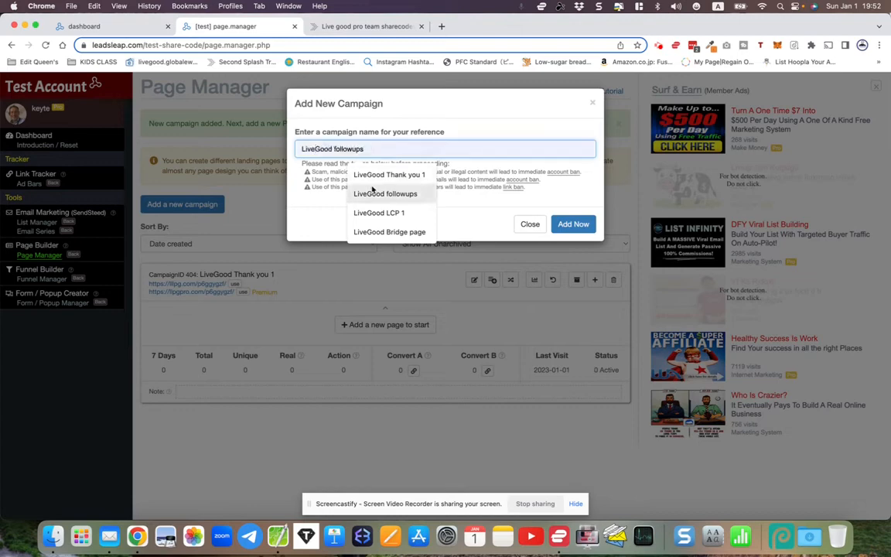
left_click(382, 212)
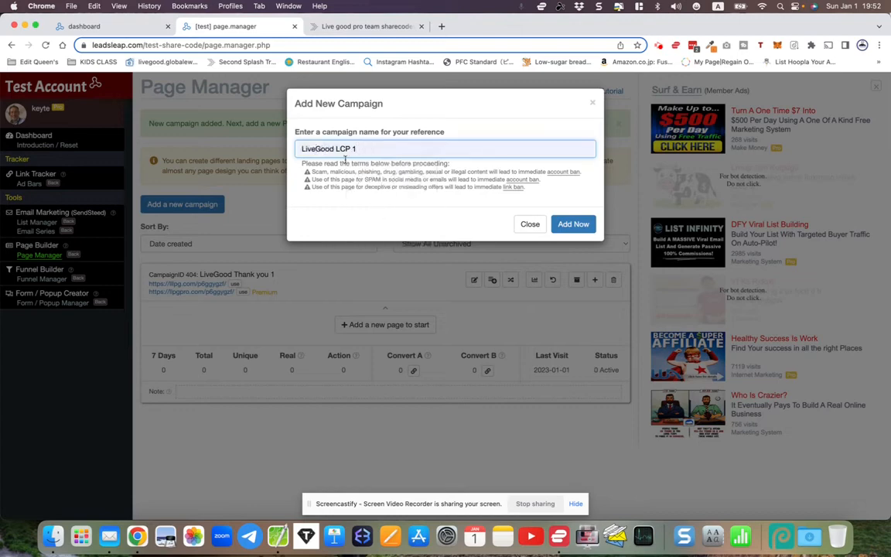
left_click_drag(334, 150, 371, 149)
left_click(370, 149)
left_click(573, 224)
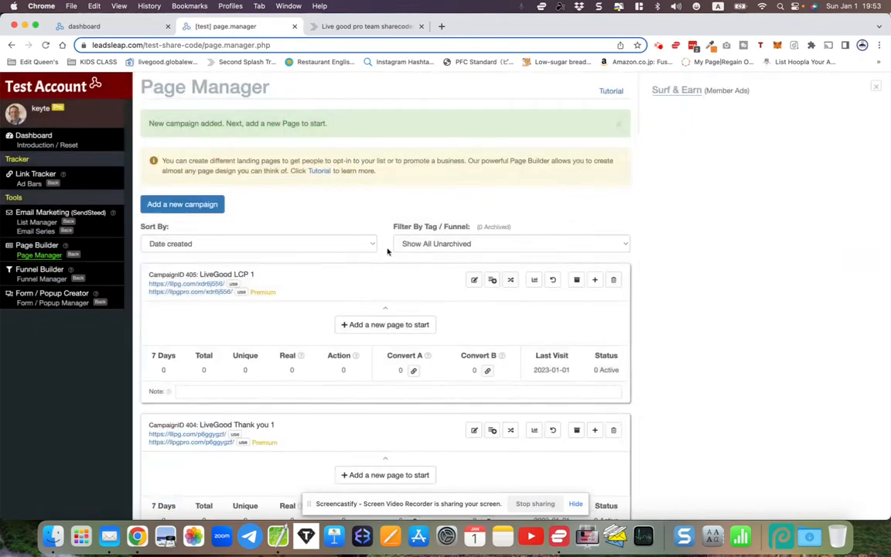
scroll(379, 254, "down", 1)
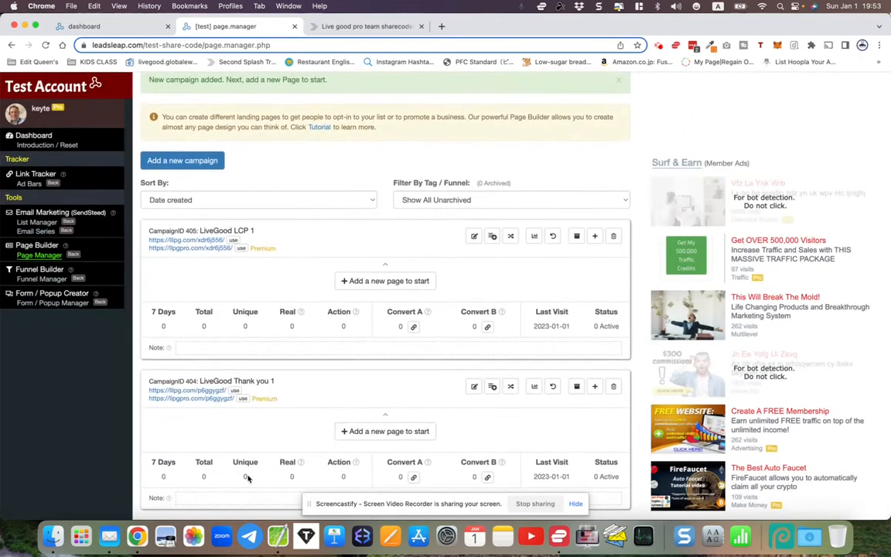
- Open List Manager in a new tab and add the email list 'LiveGood followups'
right_click(33, 223)
left_click(73, 225)
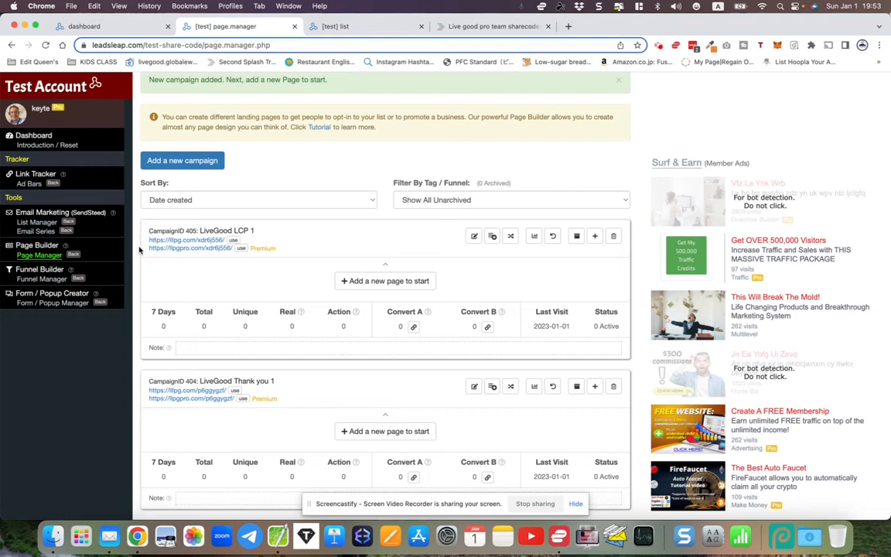
left_click(333, 28)
left_click(232, 27)
left_click(334, 26)
left_click(252, 29)
left_click(334, 28)
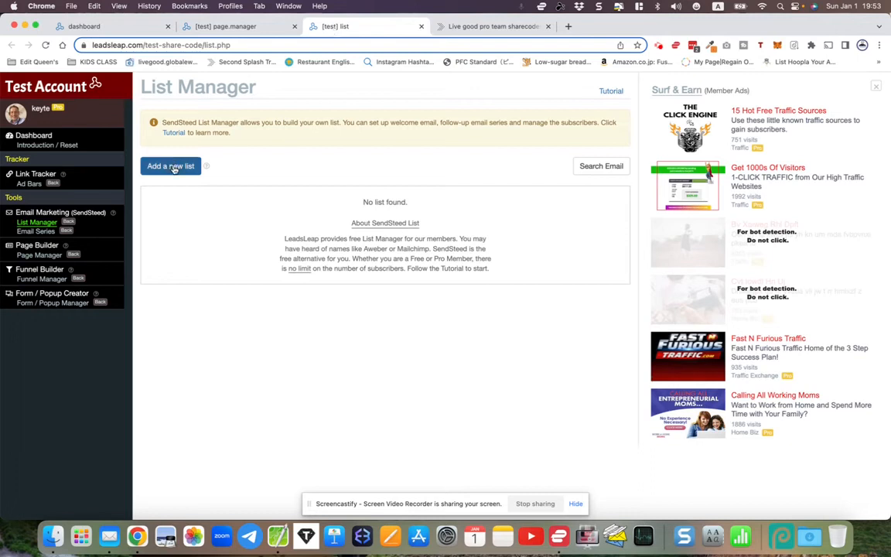
left_click(174, 167)
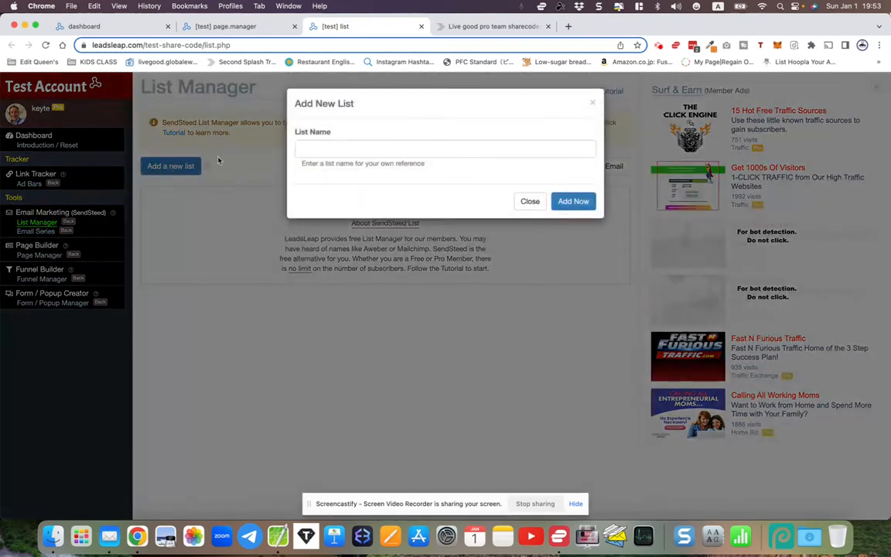
left_click(323, 148)
type("LiveGood followups")
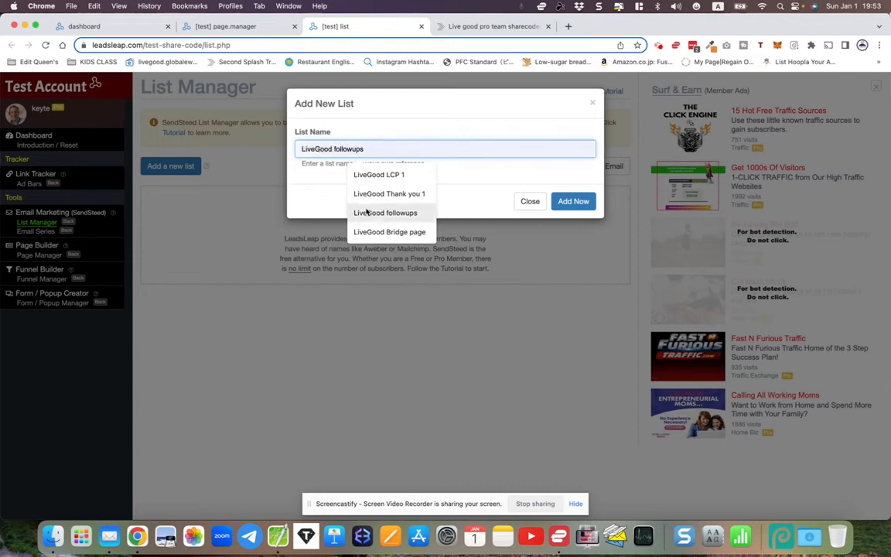
left_click(366, 212)
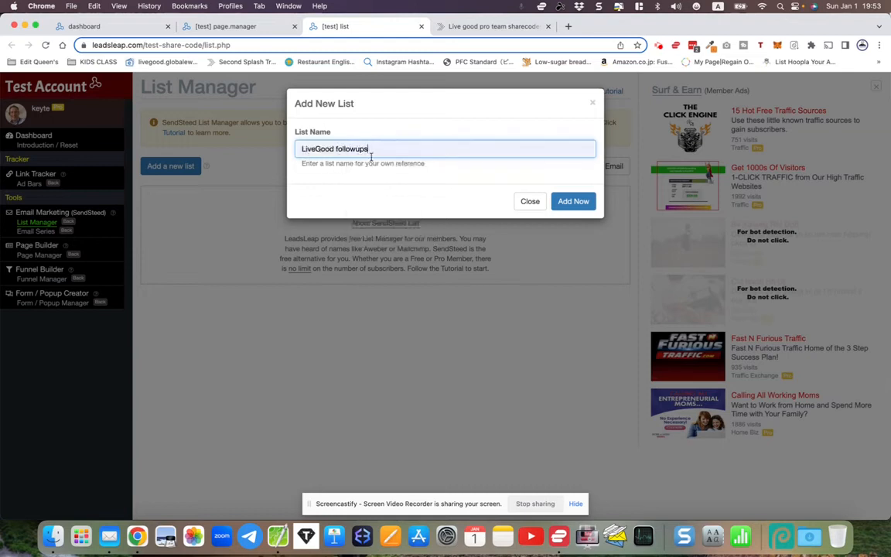
left_click(573, 202)
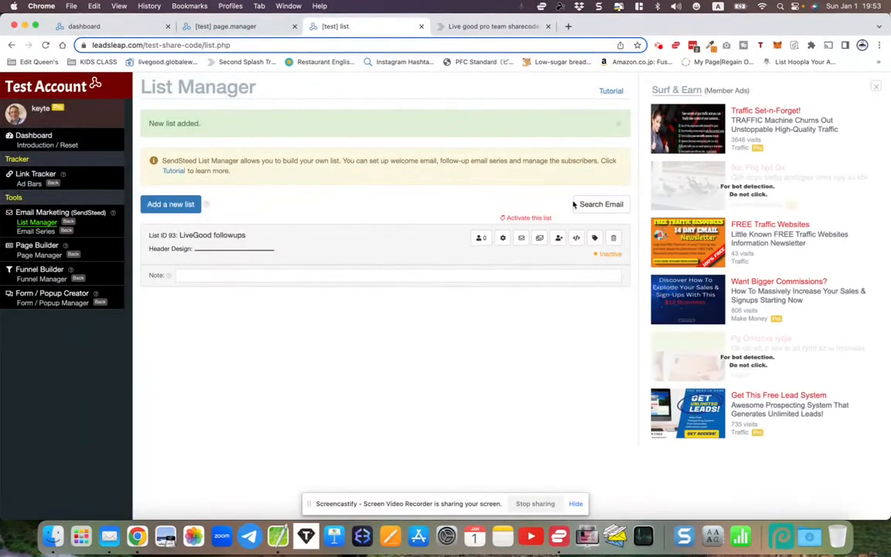
- Set the list's brand name to LiveGood Team and its brand colour to green
left_click(502, 239)
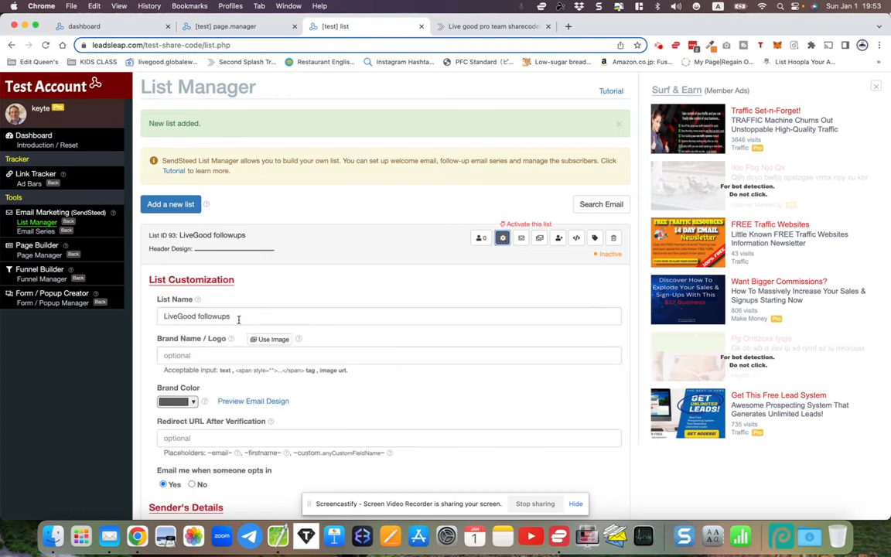
left_click_drag(159, 318, 246, 315)
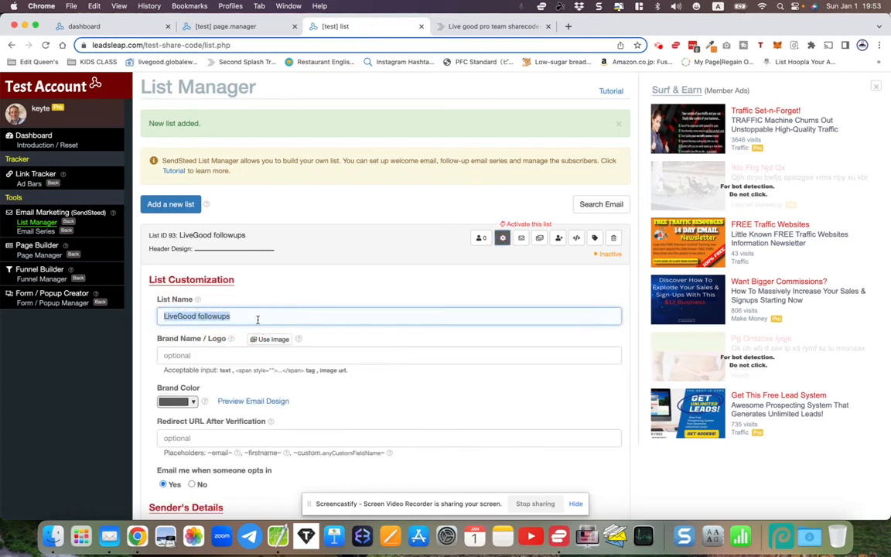
scroll(259, 321, "down", 2)
left_click(190, 276)
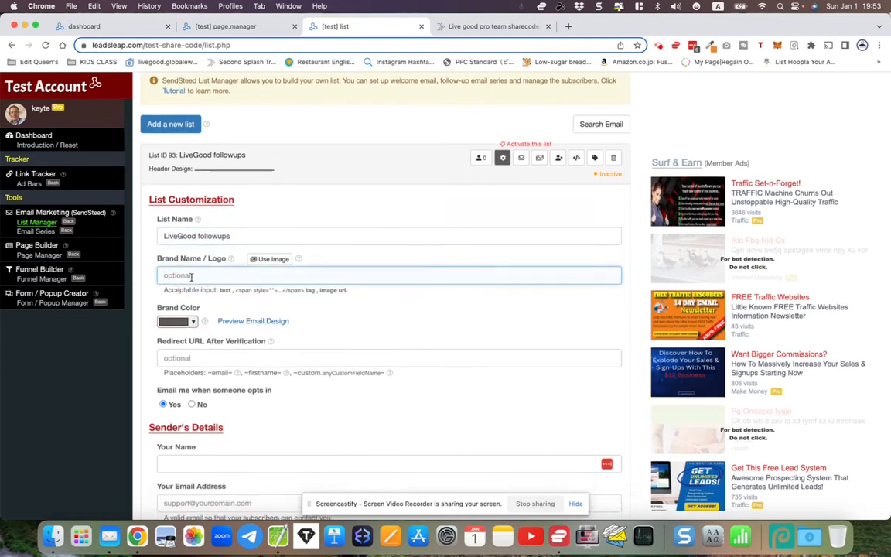
type("LiveGood Team")
left_click(178, 321)
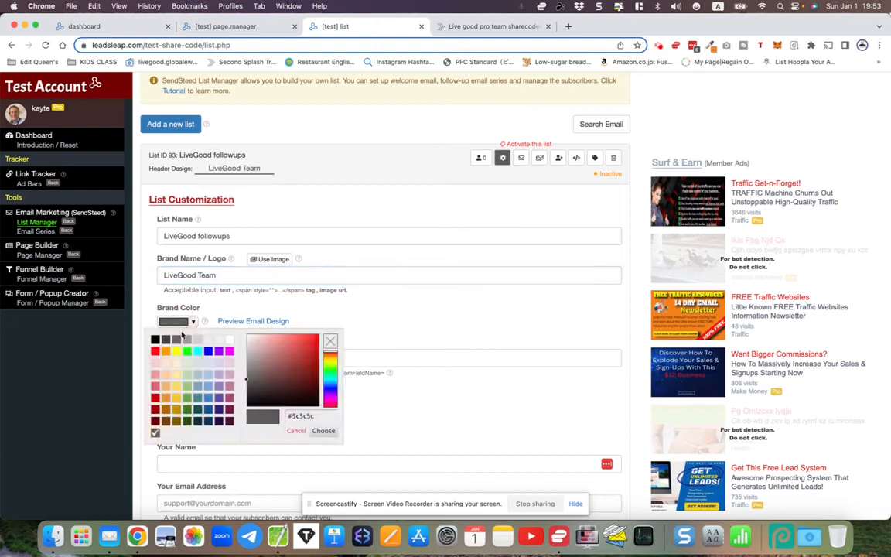
left_click(187, 352)
left_click(225, 315)
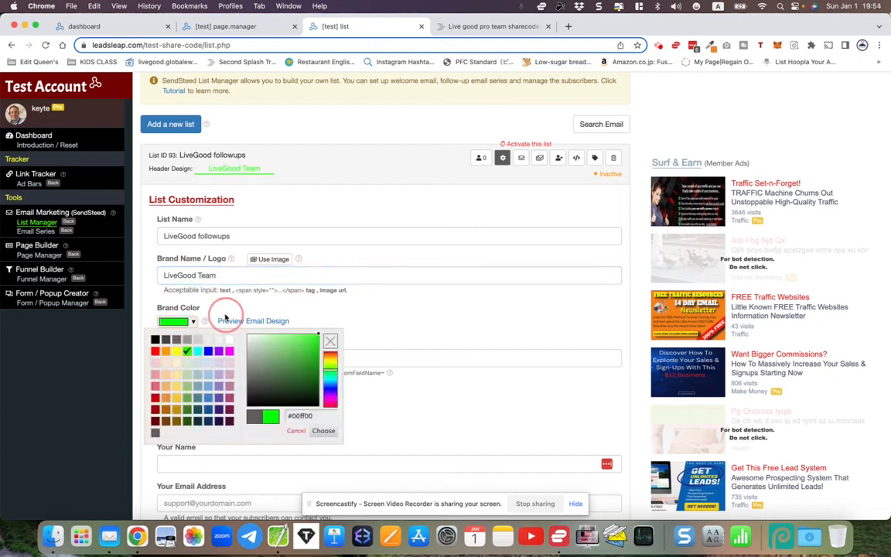
scroll(224, 317, "down", 2)
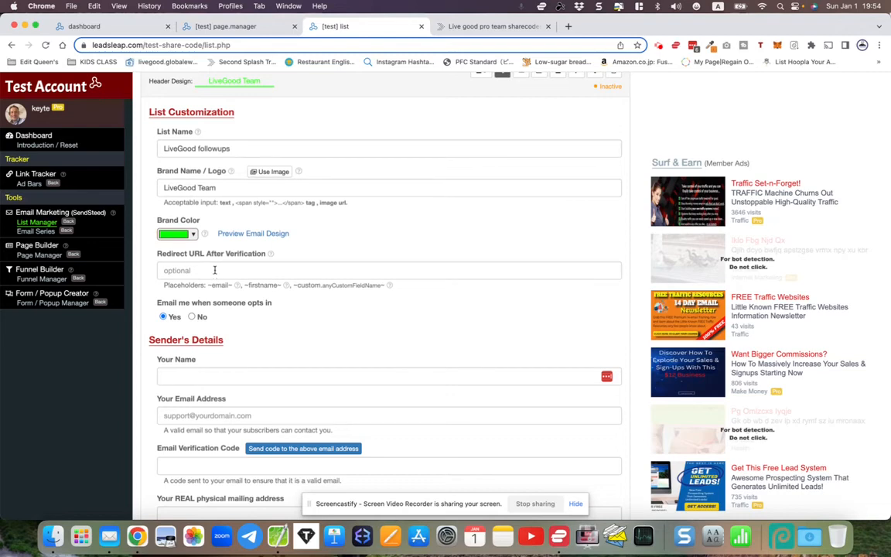
- Copy the lllpg.com URL under CampaignID 404, LiveGood Thank you 1, in Page Manager
left_click(237, 27)
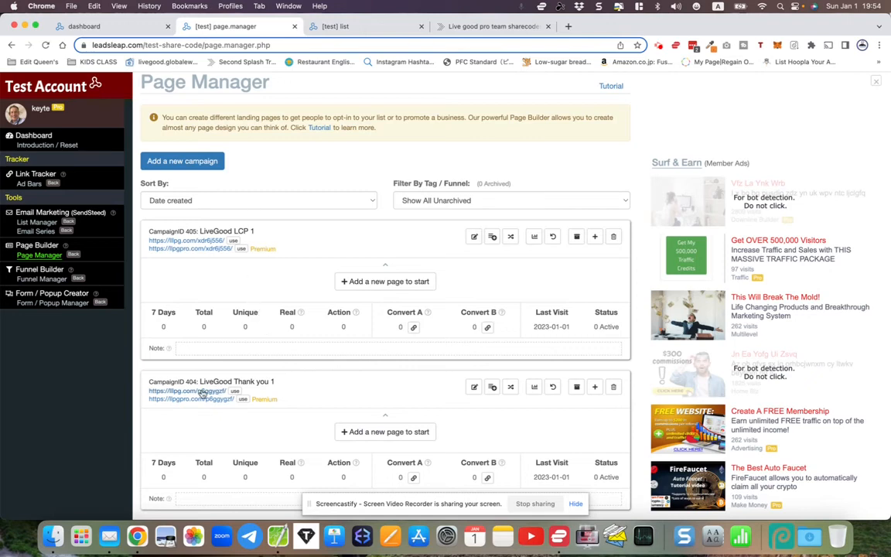
left_click(153, 398)
left_click_drag(153, 399, 232, 400)
left_click(144, 396)
left_click_drag(147, 392, 229, 395)
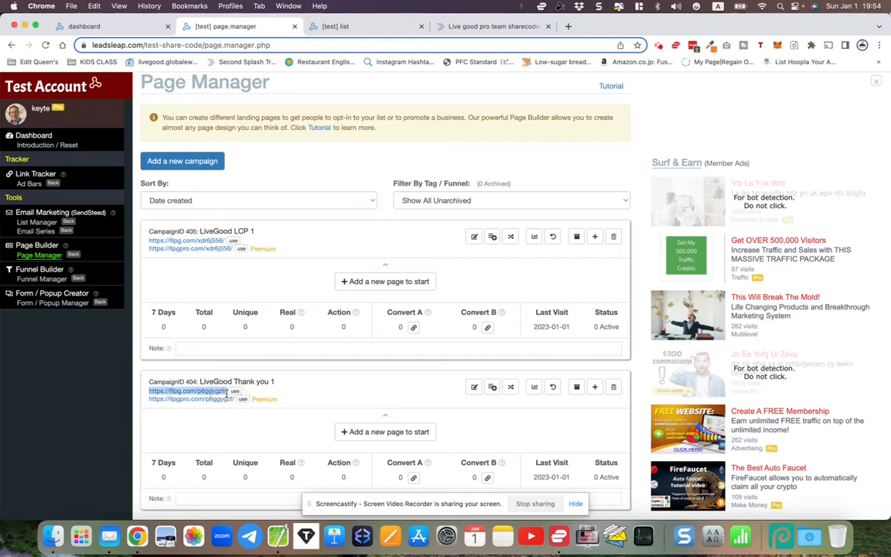
right_click(217, 395)
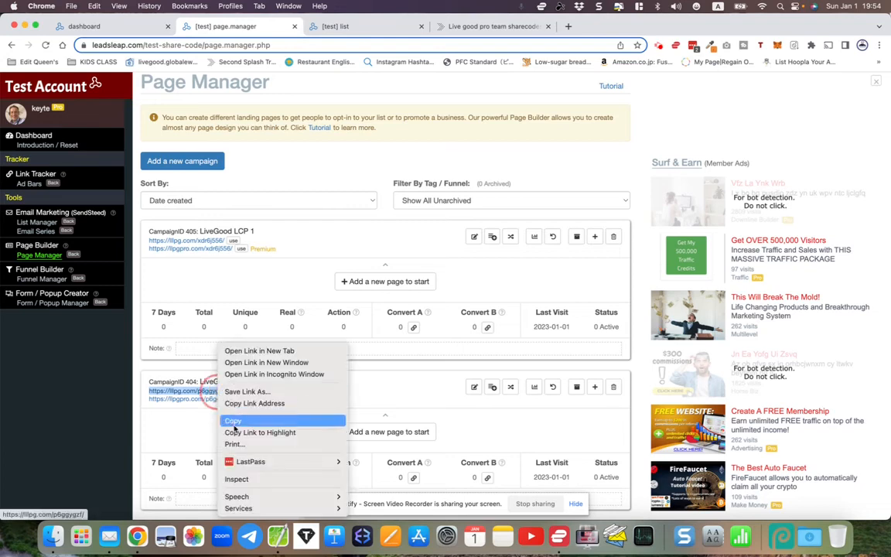
left_click(233, 421)
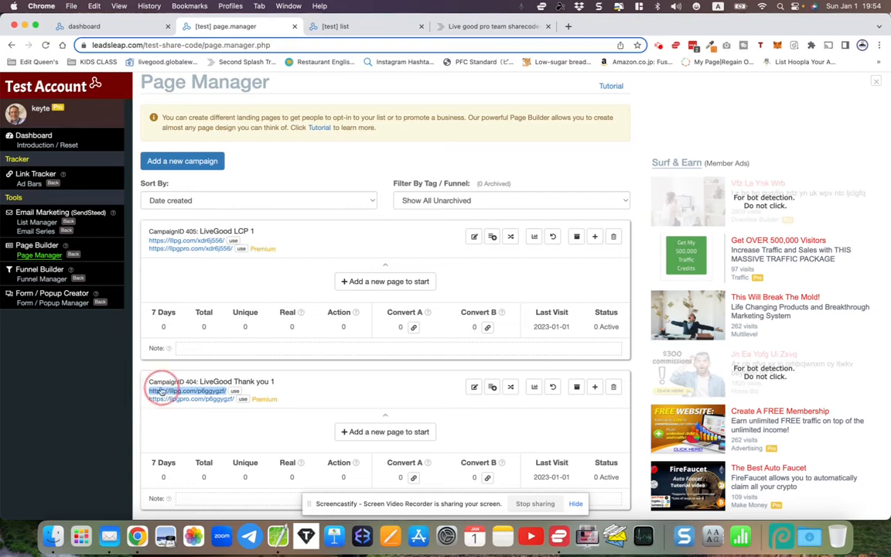
right_click(159, 392)
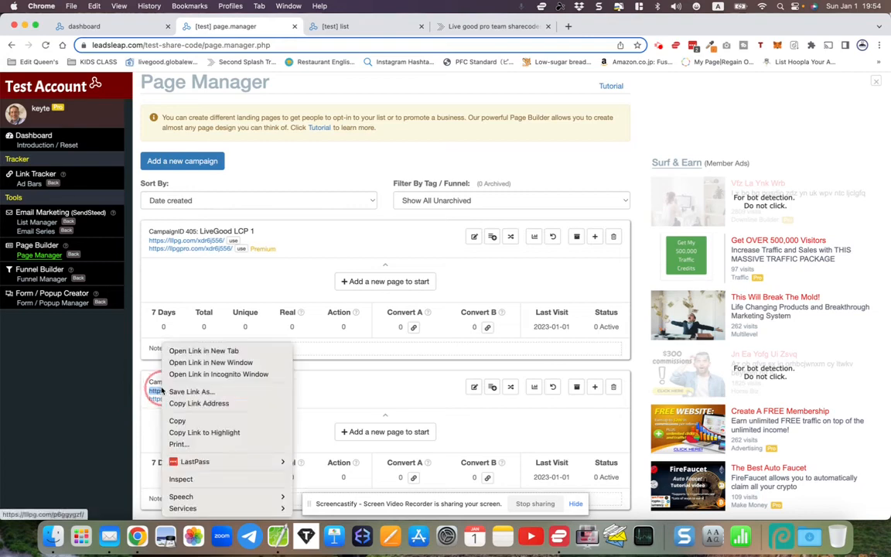
left_click(184, 421)
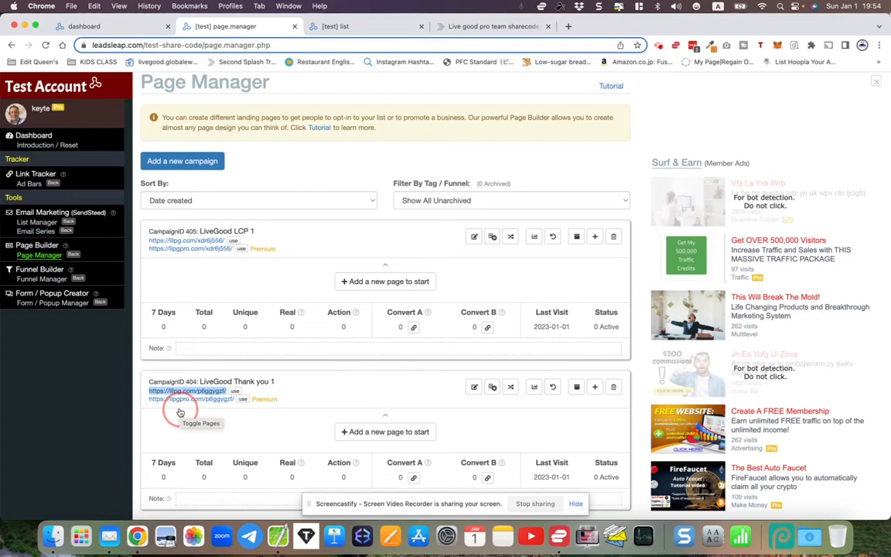
left_click(360, 28)
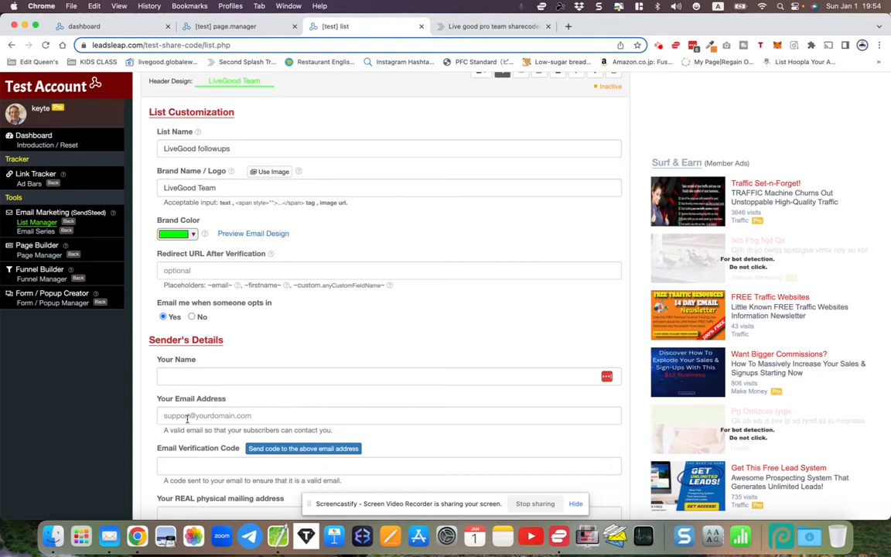
right_click(171, 271)
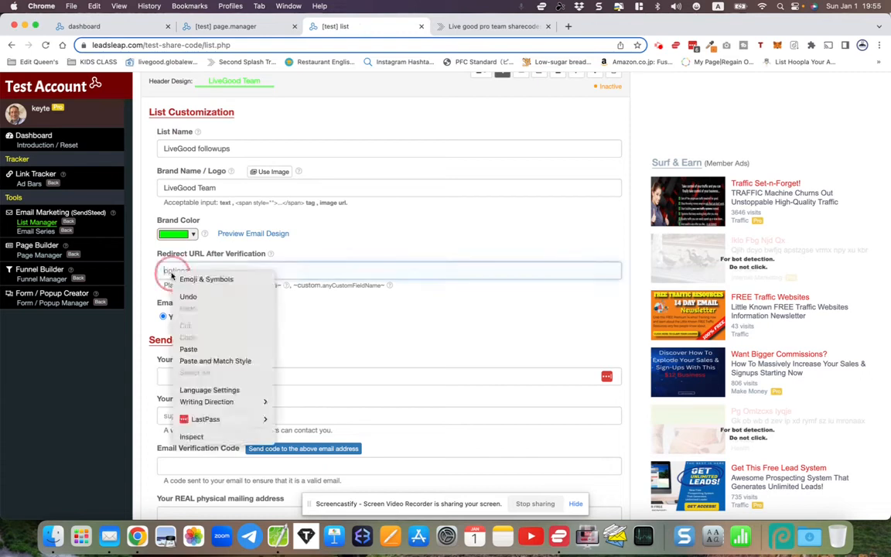
left_click(188, 350)
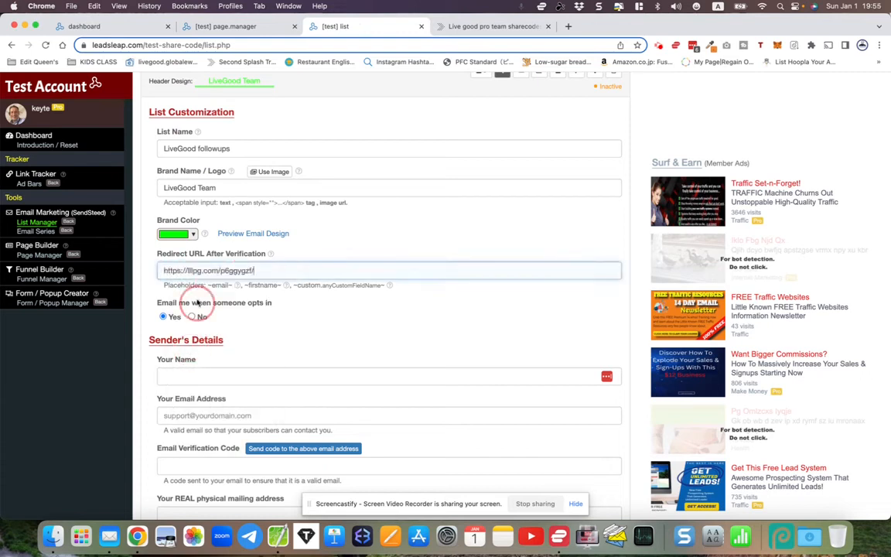
scroll(213, 346, "down", 1)
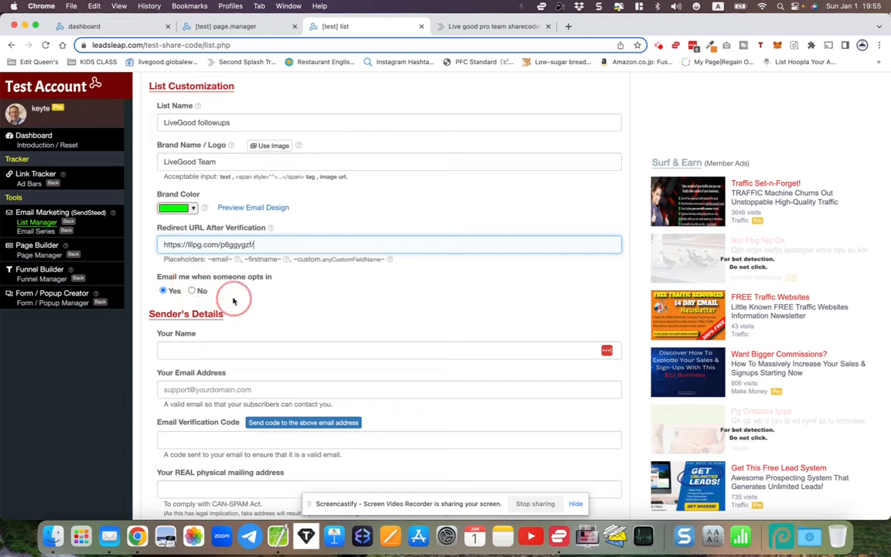
- Enter the sender's name and e-mail address, then send the verification code
left_click(181, 351)
type("Edward")
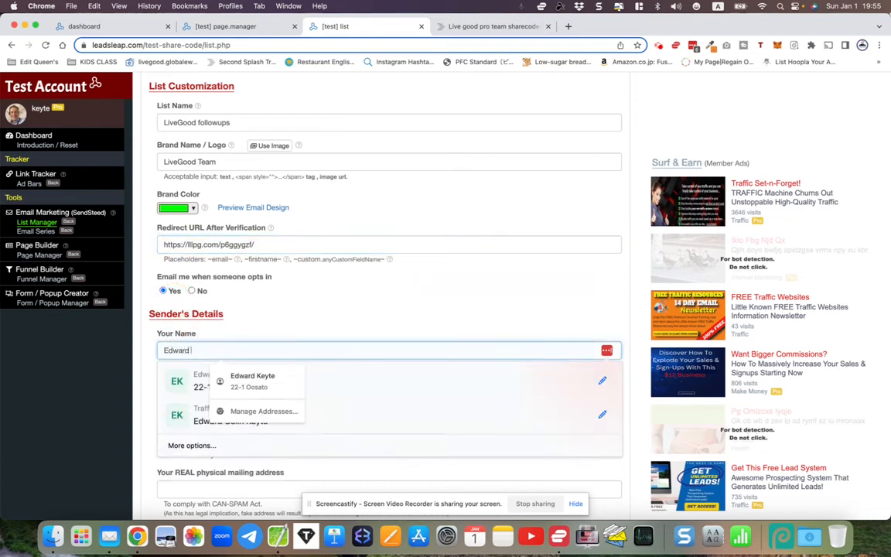
type(" Keyte")
key("Tab")
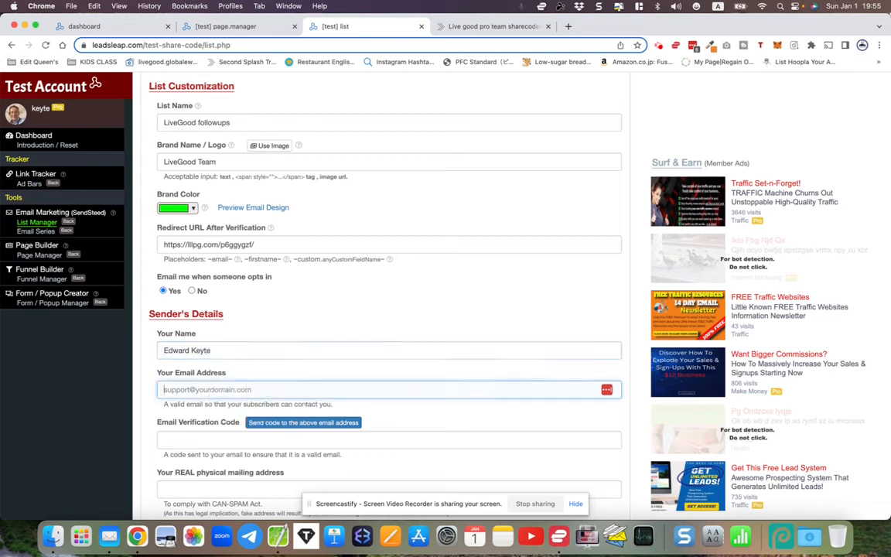
scroll(387, 310, "down", 2)
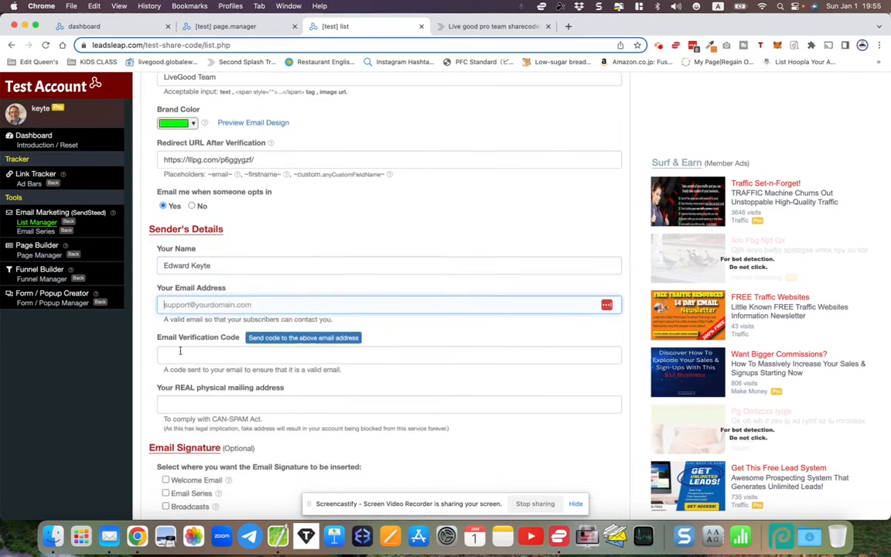
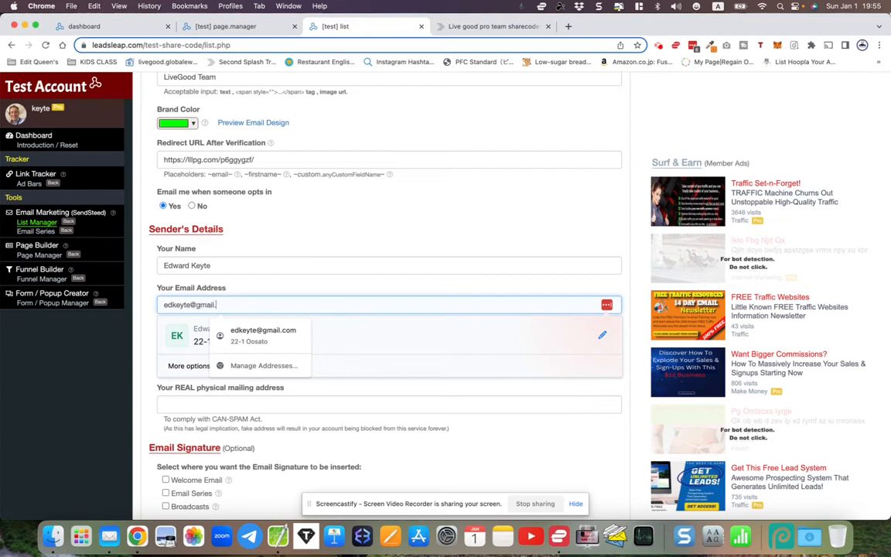
left_click(143, 326)
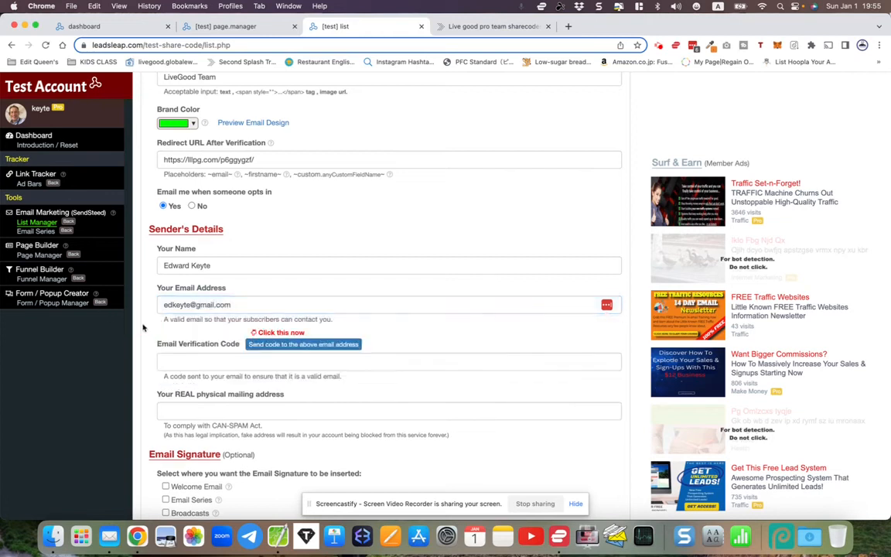
scroll(143, 325, "down", 1)
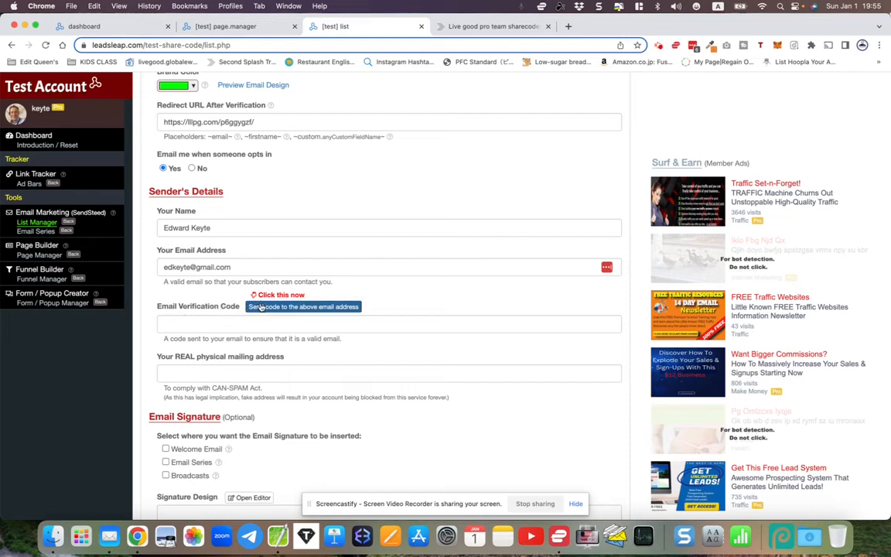
left_click(282, 309)
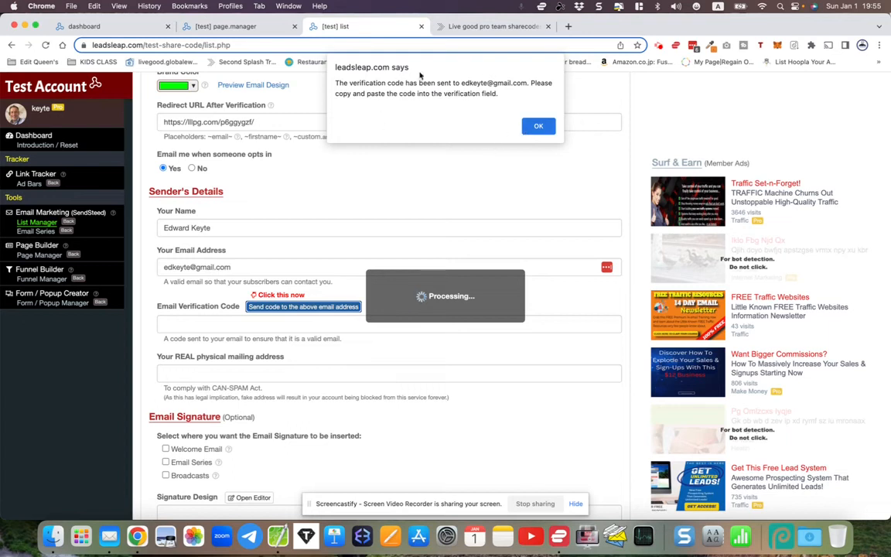
left_click(535, 127)
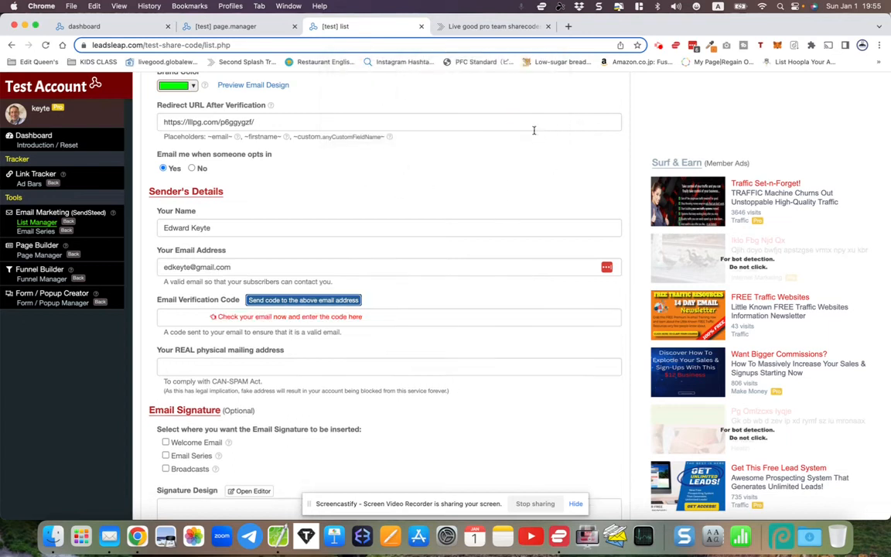
left_click(166, 317)
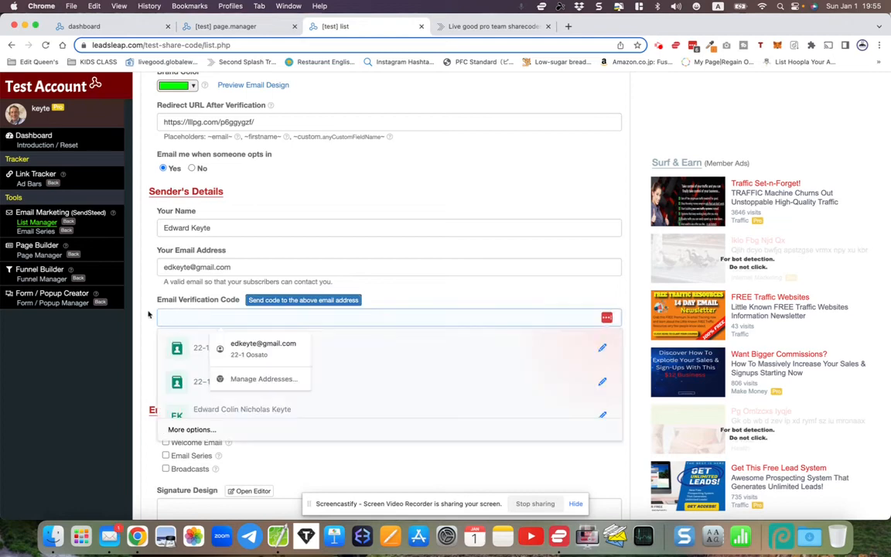
- Copy the code from the newest LeadsLeap verification e-mail in Mail, then return to Chrome
left_click(150, 314)
left_click(109, 536)
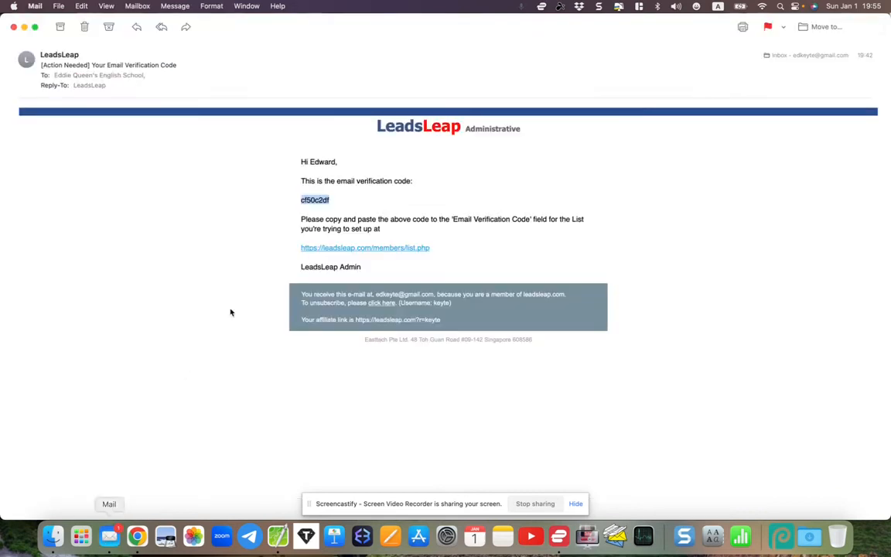
left_click(13, 27)
left_click(180, 65)
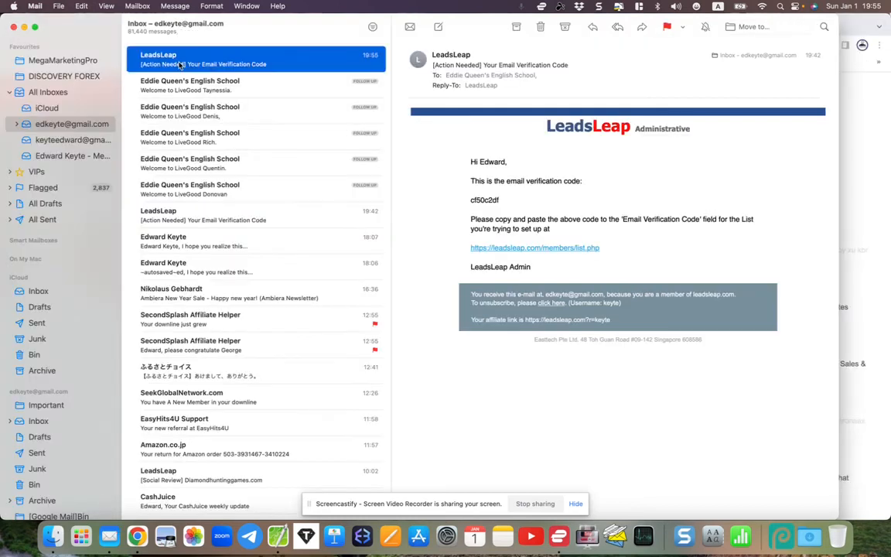
double_click(180, 65)
double_click(303, 200)
right_click(303, 200)
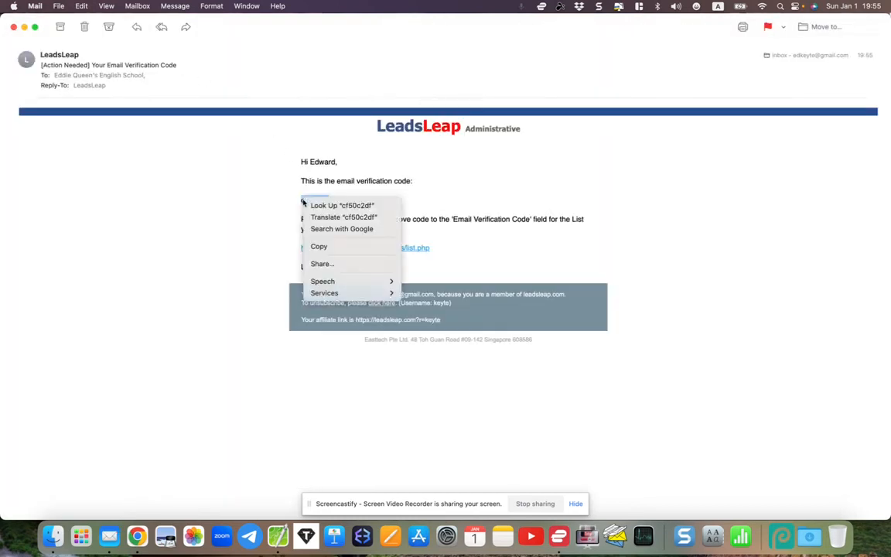
left_click(318, 247)
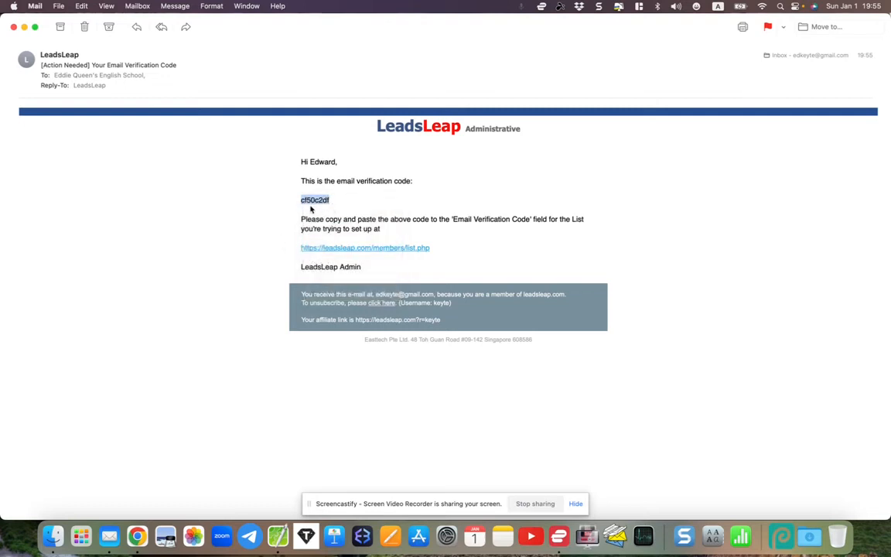
left_click(137, 536)
- Paste the verification code and fill in the physical mailing address from saved details
right_click(169, 320)
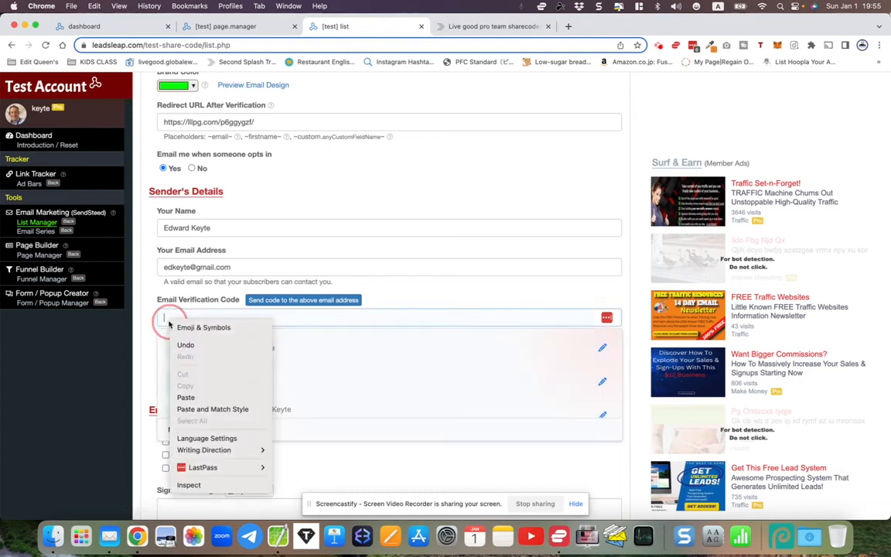
left_click(184, 396)
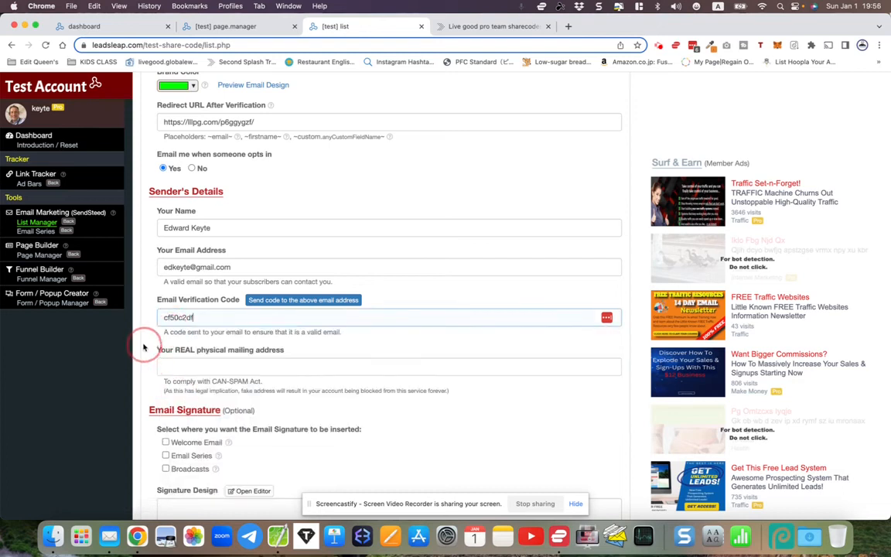
left_click(175, 364)
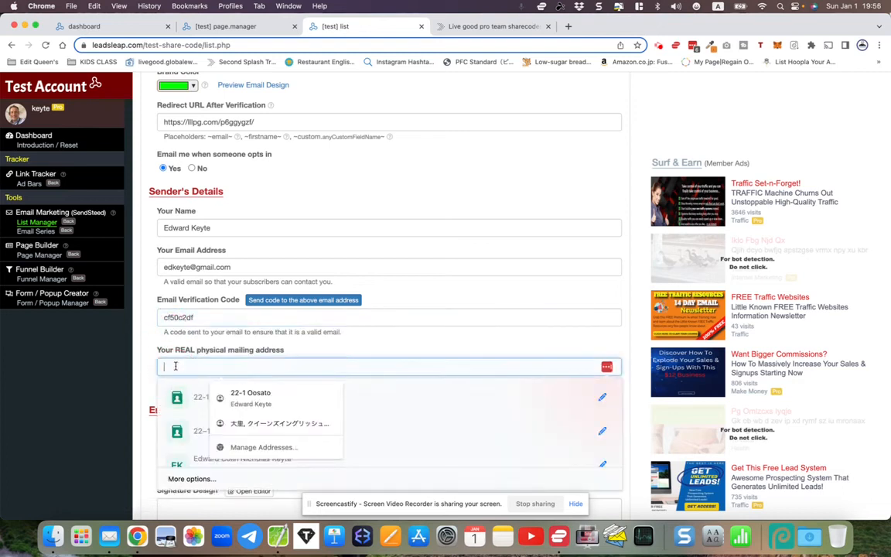
left_click(232, 396)
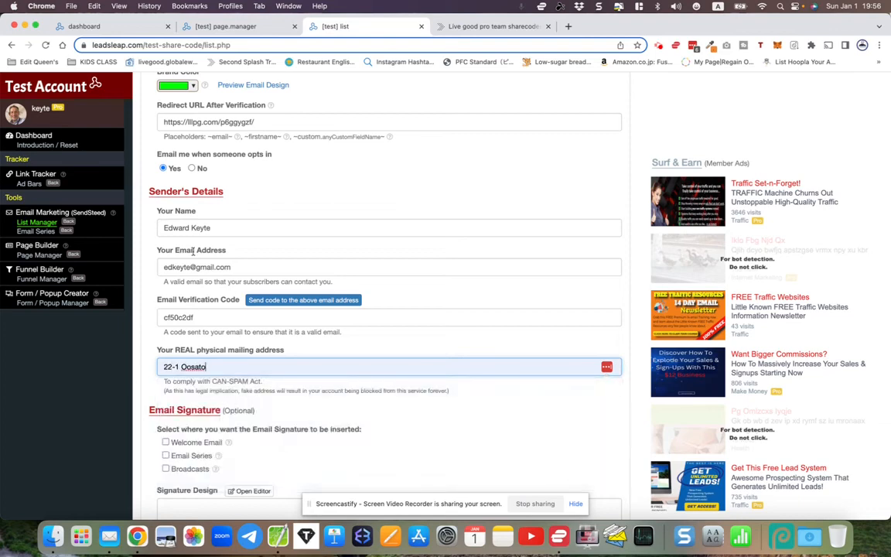
left_click_drag(161, 383, 291, 387)
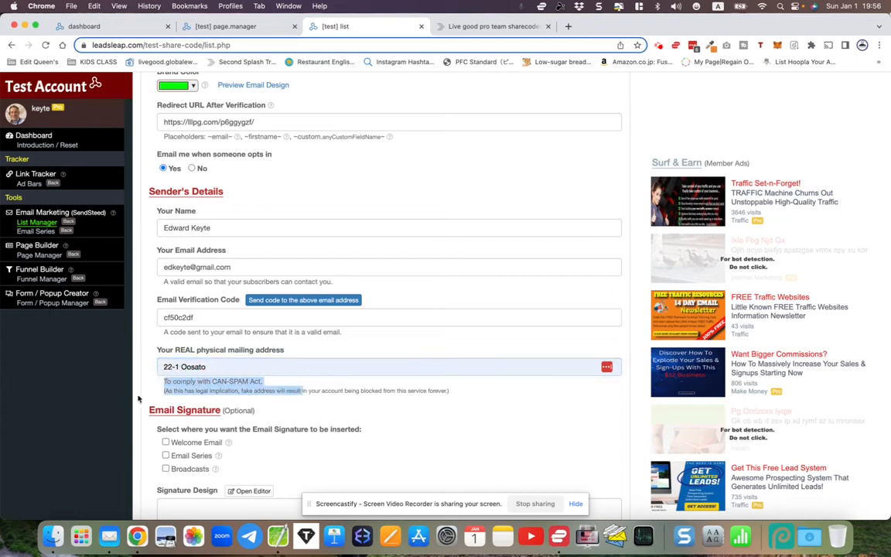
left_click(138, 394)
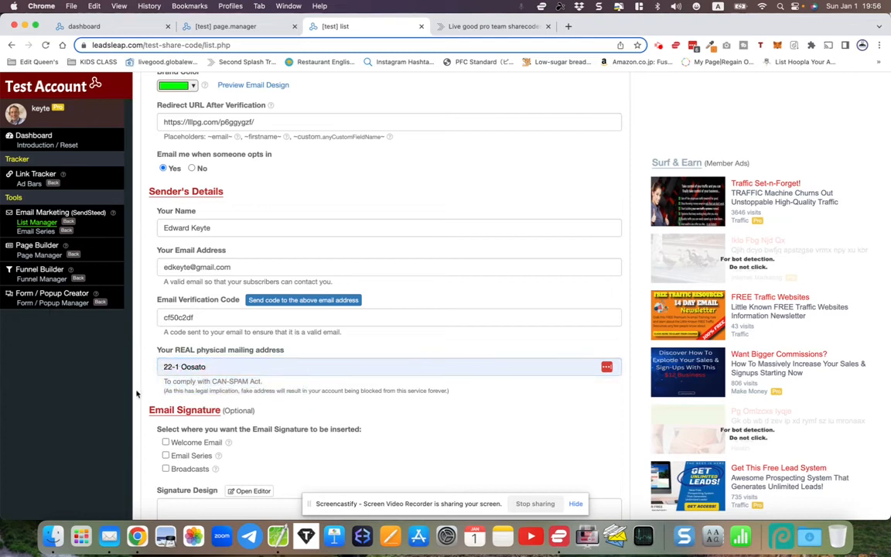
- Enable the email signature for Welcome Email, Email Series and Broadcasts
scroll(137, 394, "down", 3)
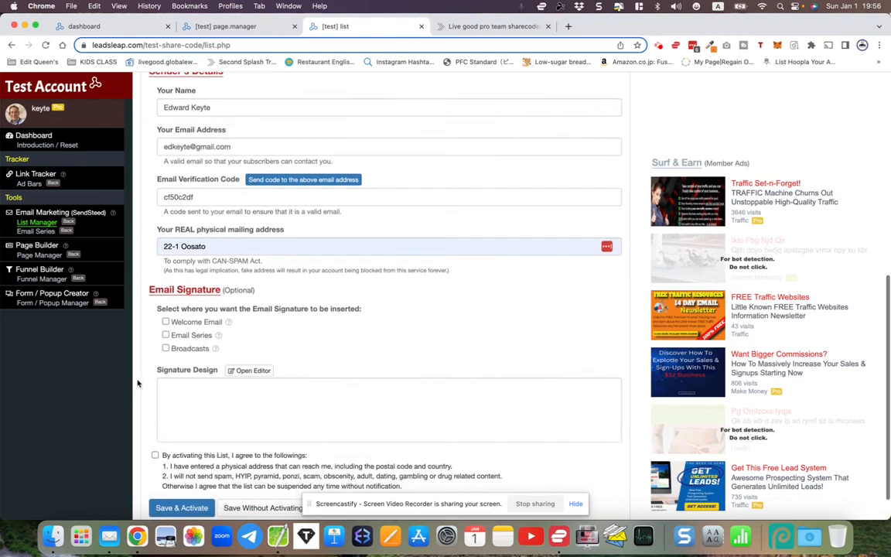
left_click(165, 322)
left_click(166, 335)
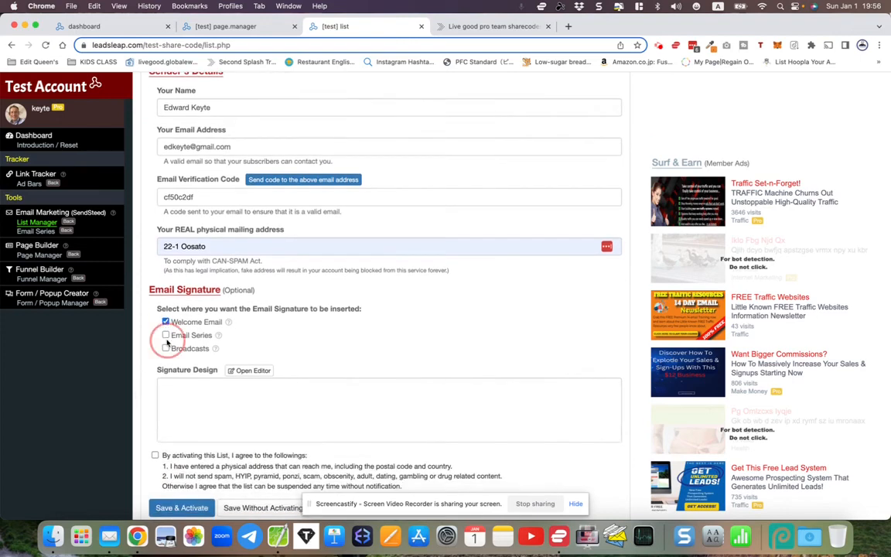
left_click(166, 349)
left_click(156, 358)
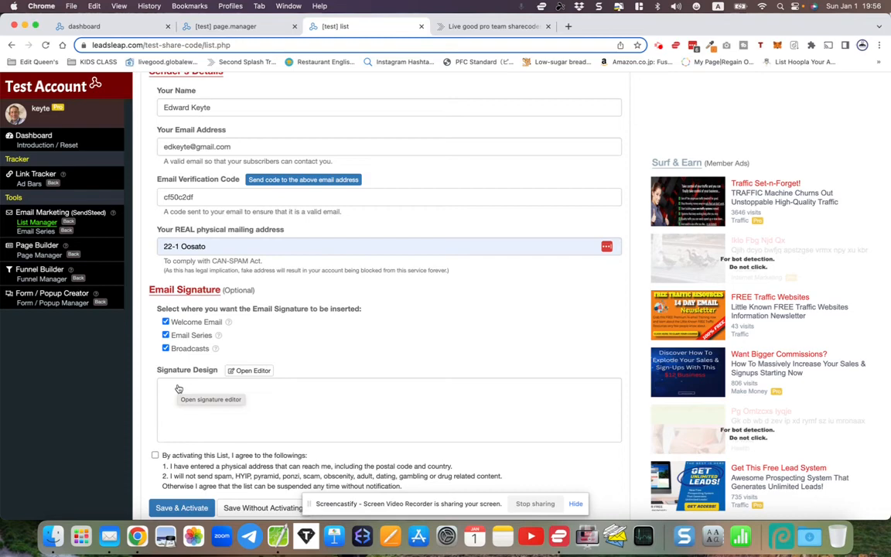
- In the signature editor, write the sender's name as the first line
left_click(178, 388)
left_click(359, 250)
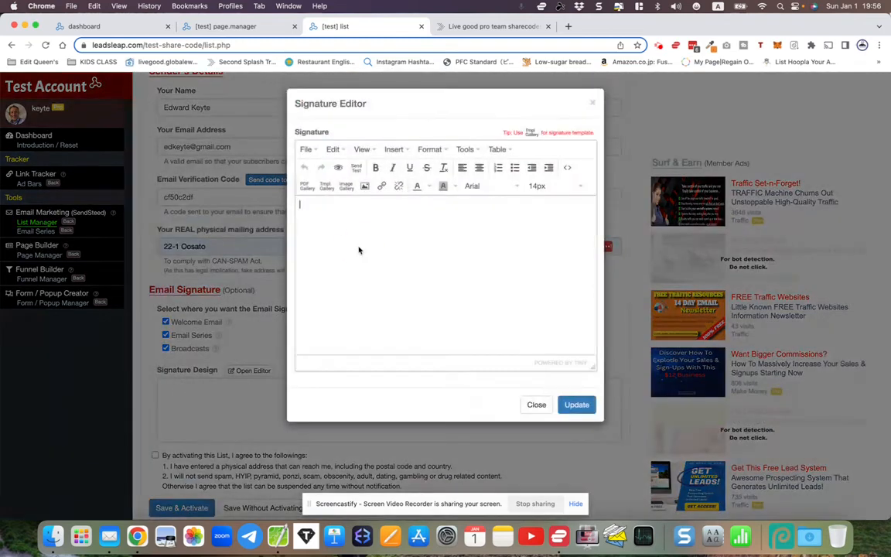
type("Edward Keyte")
left_click_drag(300, 202, 362, 207)
left_click(339, 230)
- Add the sender's Facebook profile address under the name as a clickable link
left_click(568, 27)
type("face")
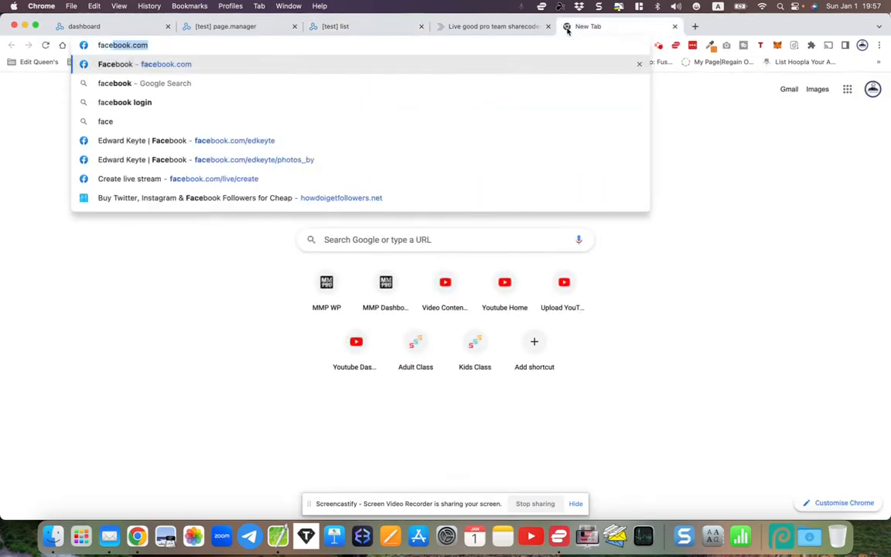
key("Down")
key("Down")
key("Down")
key("Down")
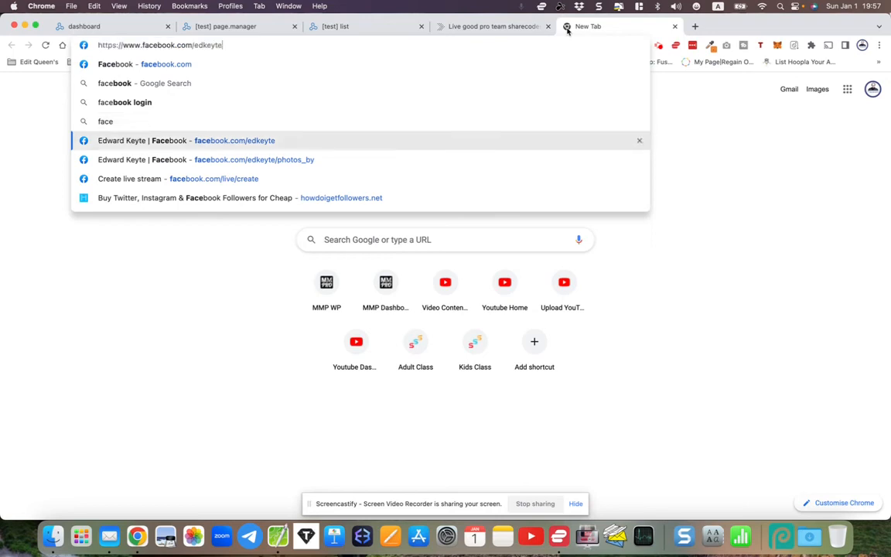
key("super+a")
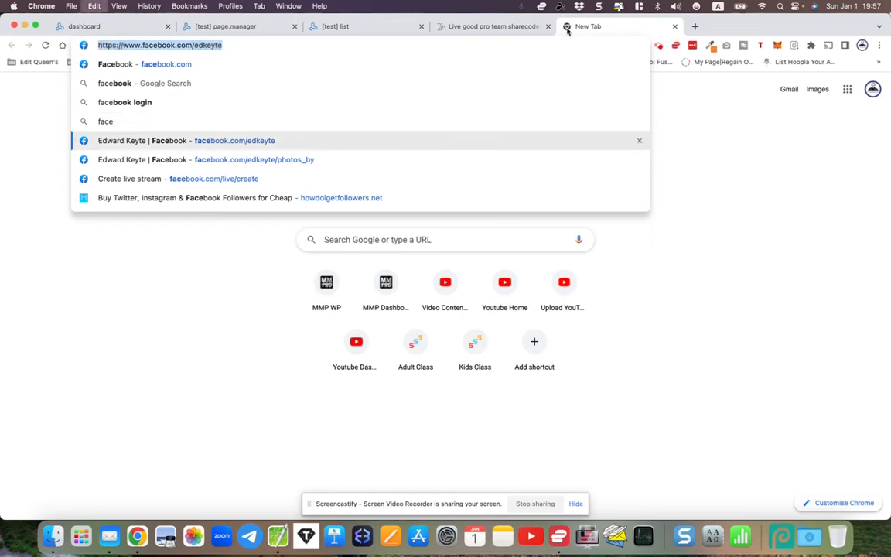
key("super+w")
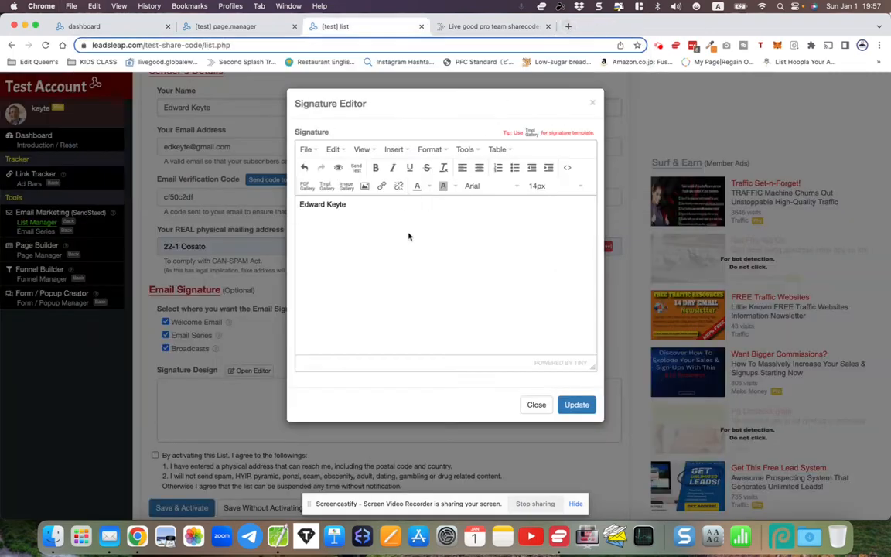
key("super+v")
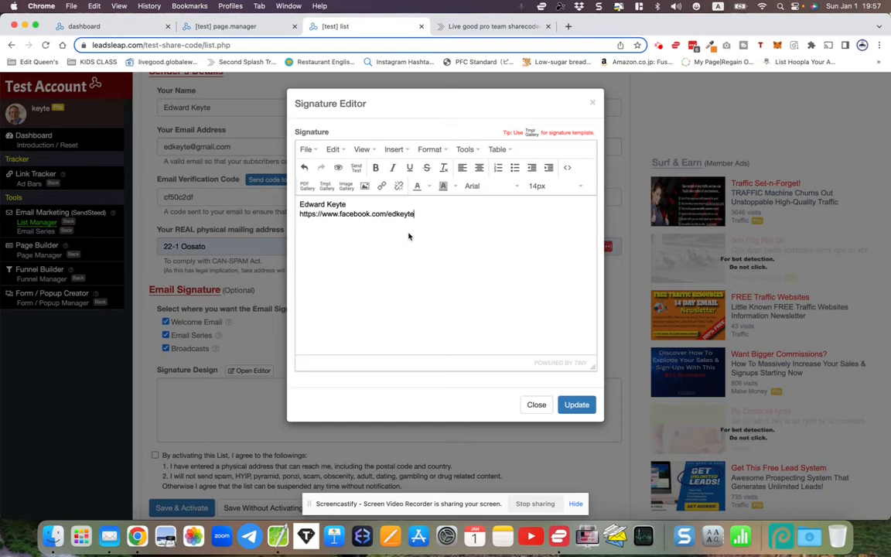
left_click_drag(415, 215, 302, 211)
key("super+c")
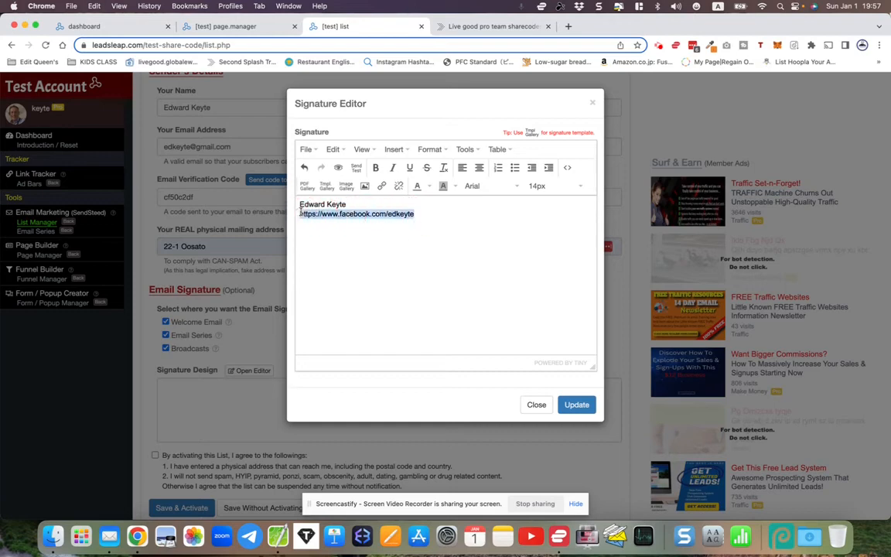
left_click(381, 186)
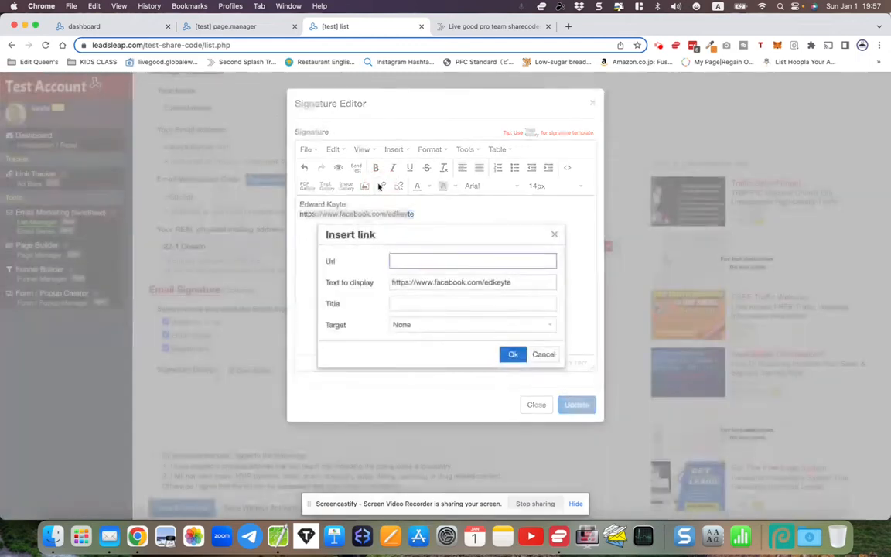
left_click(513, 354)
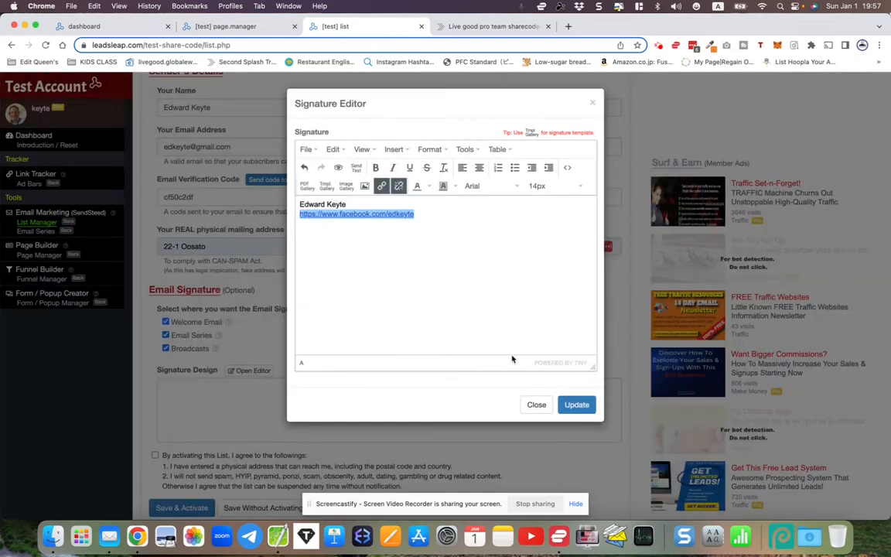
left_click(468, 283)
key("Return")
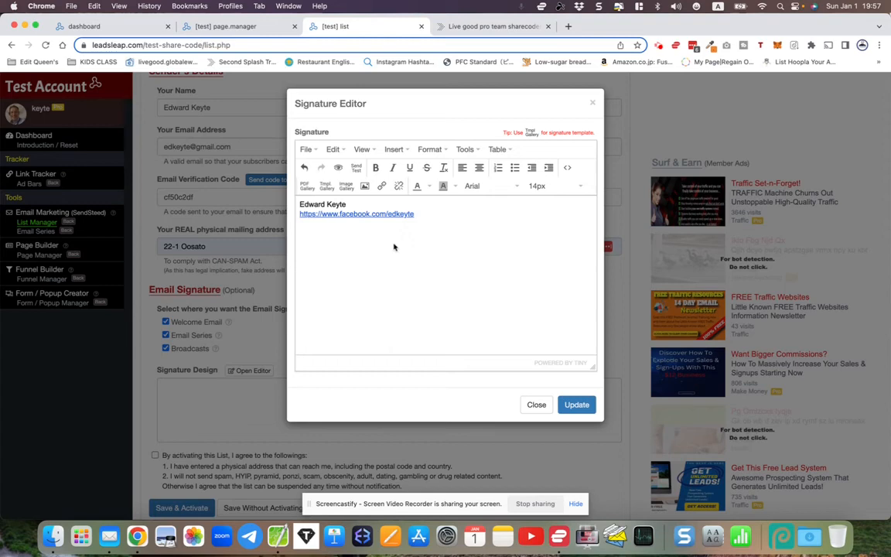
- Skip adding an image and apply the signature with Update
left_click(364, 185)
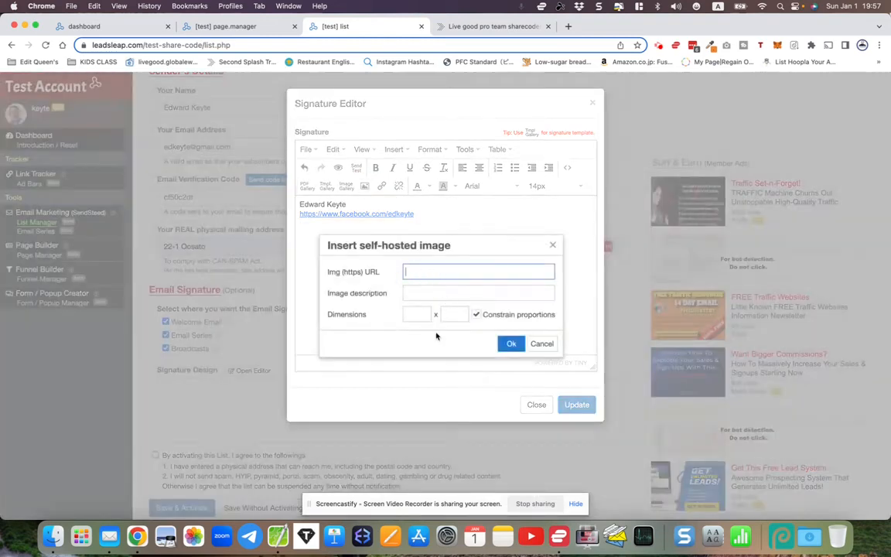
left_click(542, 344)
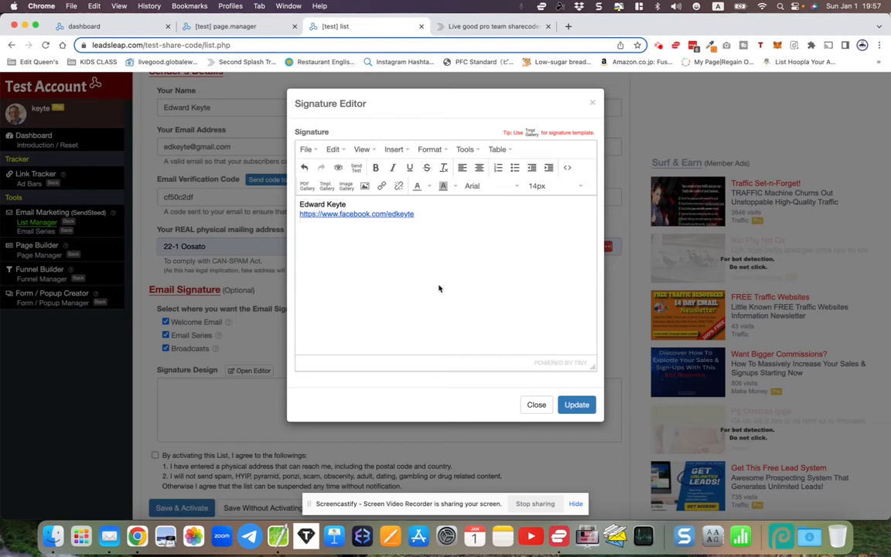
left_click(575, 403)
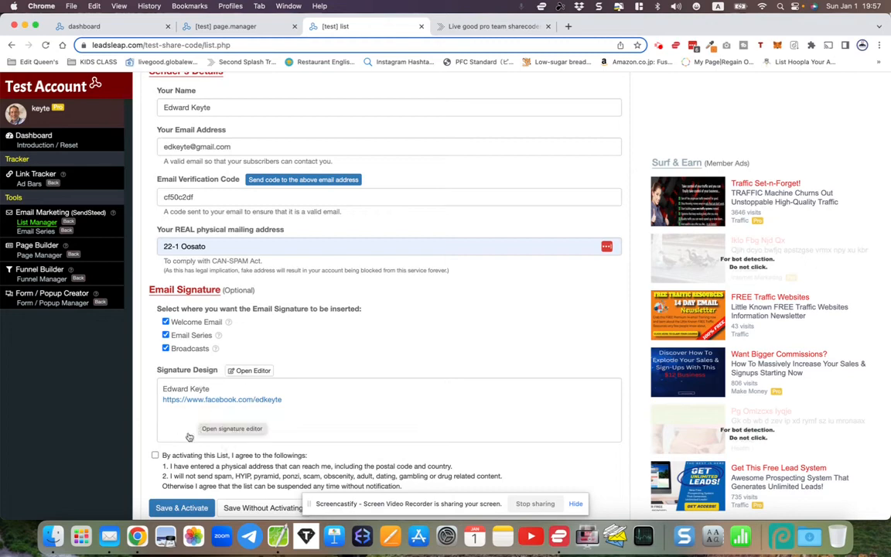
- Accept the activation agreement, Save & Activate LiveGood followups, and collapse its settings
scroll(154, 453, "down", 2)
left_click(155, 418)
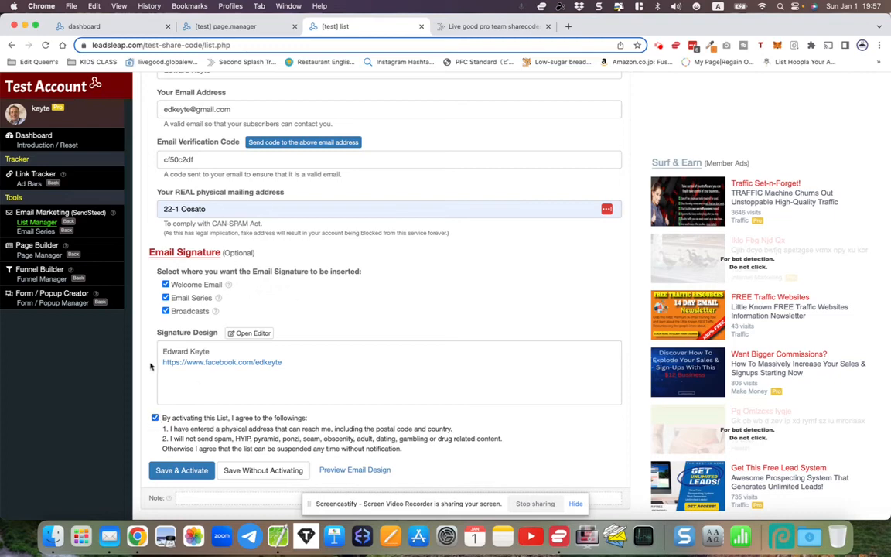
left_click(172, 474)
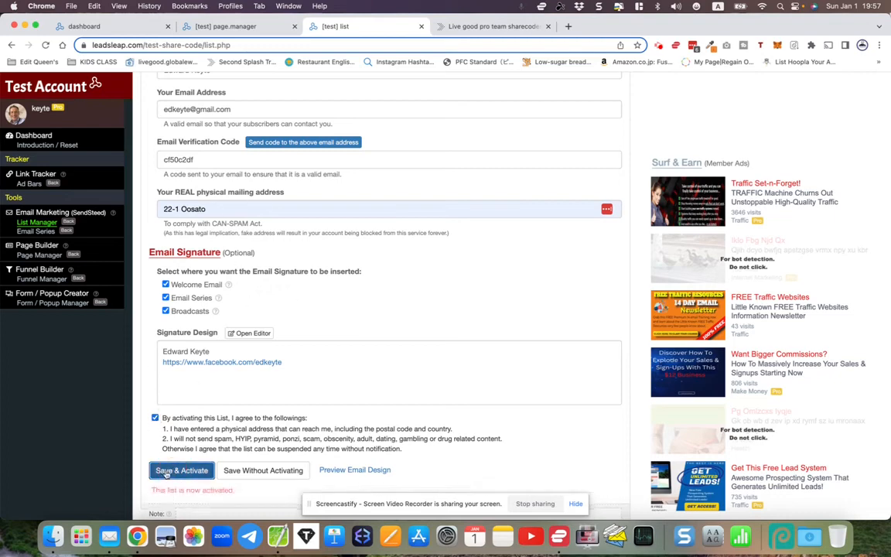
scroll(223, 341, "up", 10)
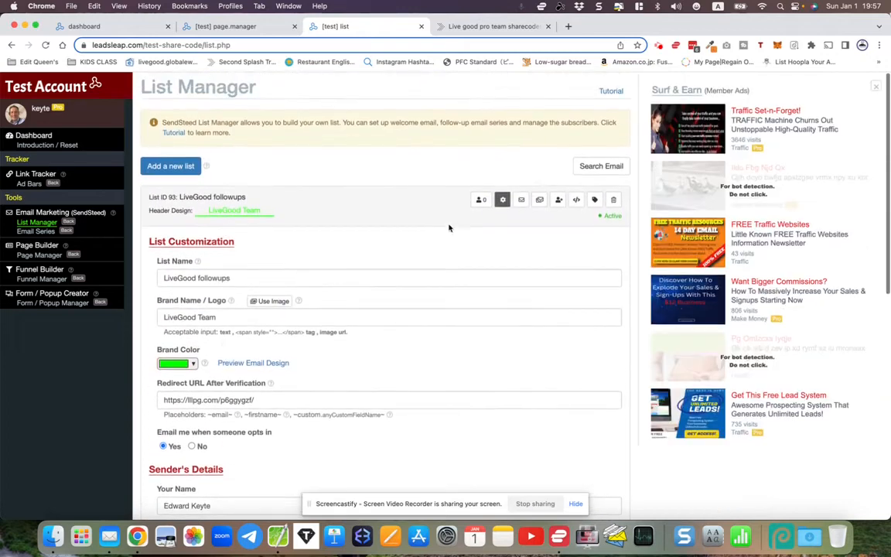
left_click(502, 199)
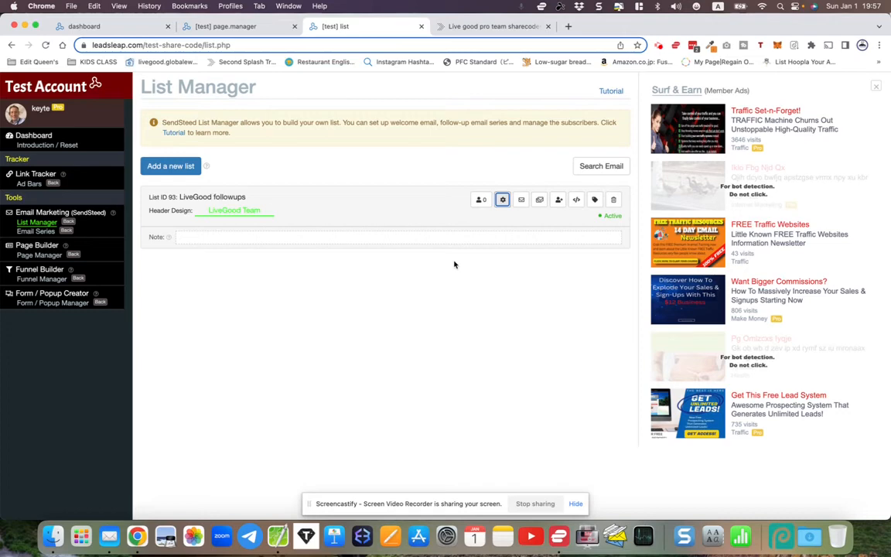
left_click(232, 27)
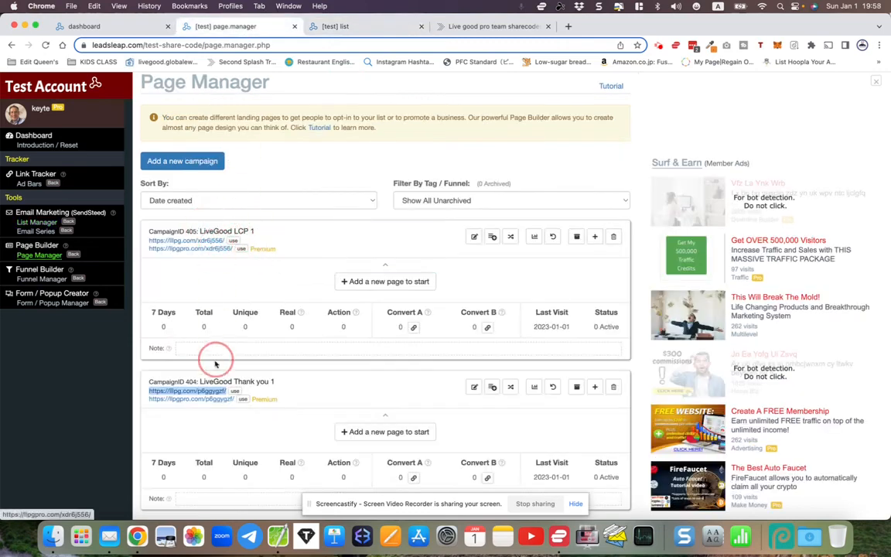
left_click(325, 26)
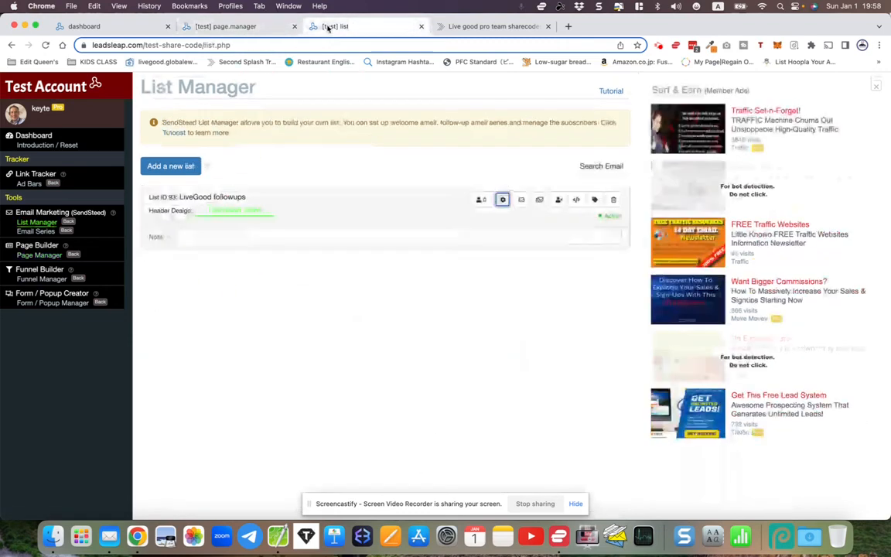
left_click(240, 26)
left_click(340, 30)
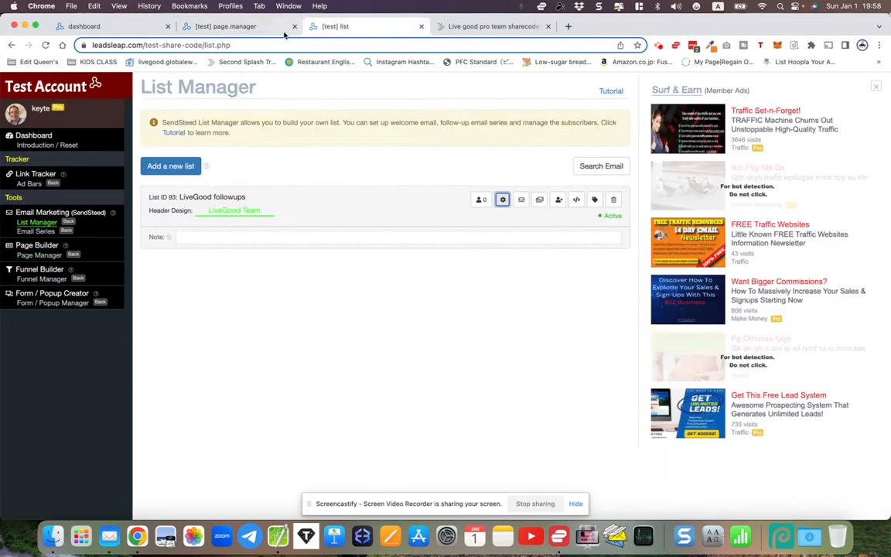
left_click(226, 27)
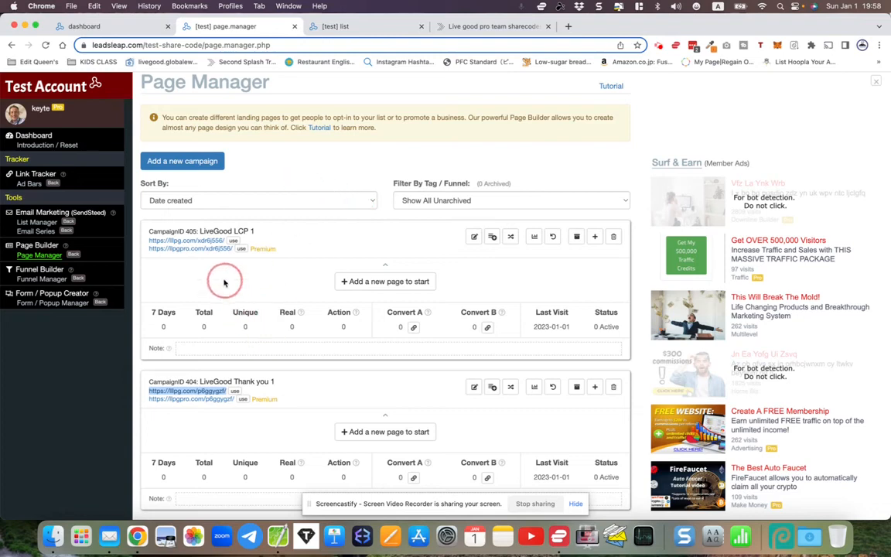
right_click(199, 400)
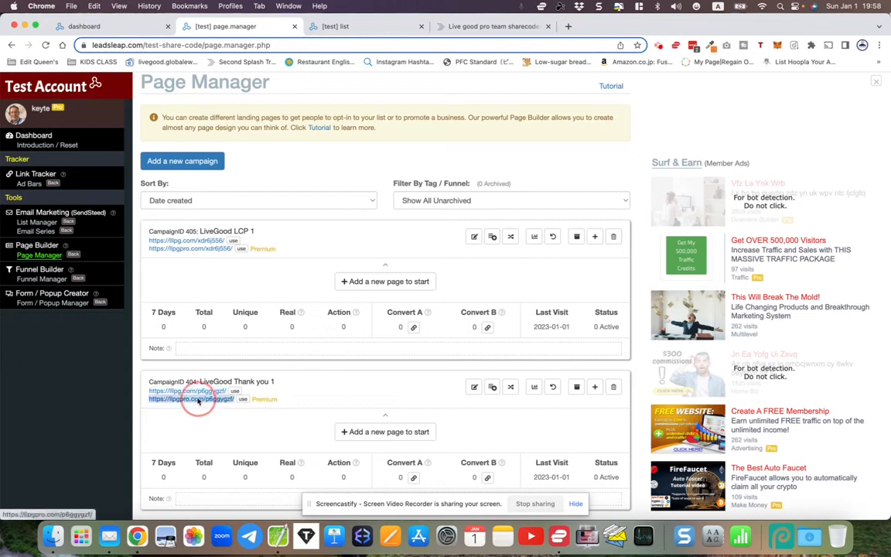
left_click(210, 404)
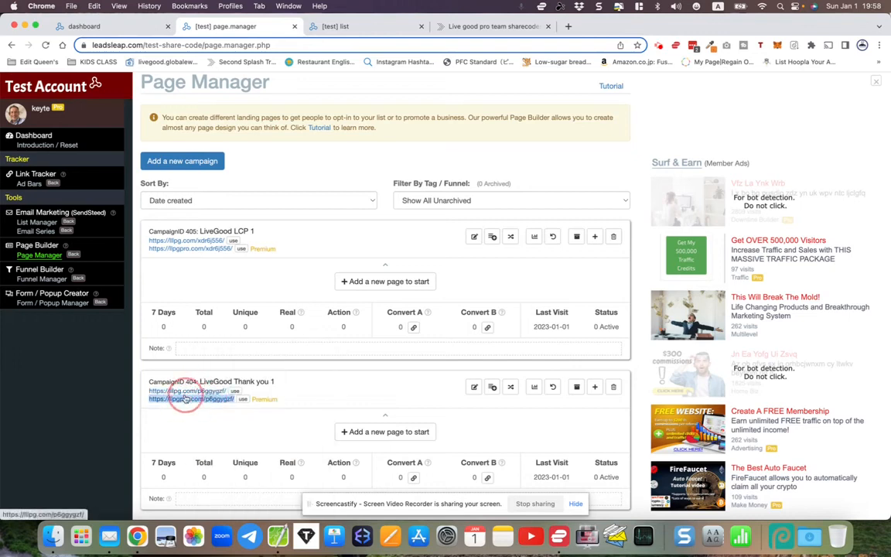
right_click(179, 399)
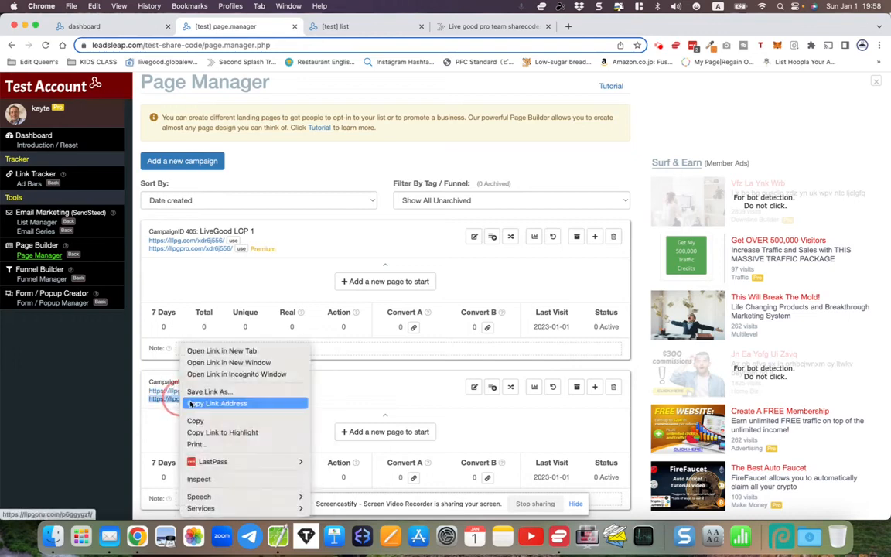
left_click(209, 404)
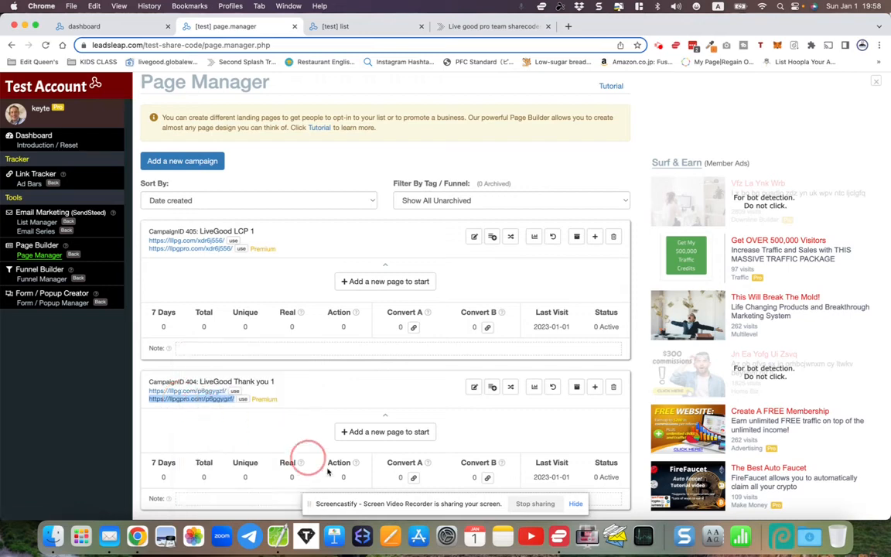
- Replace the CotEditor note's contents with the copied llpgpro.com link
left_click(277, 536)
key("super+a")
key("super+v")
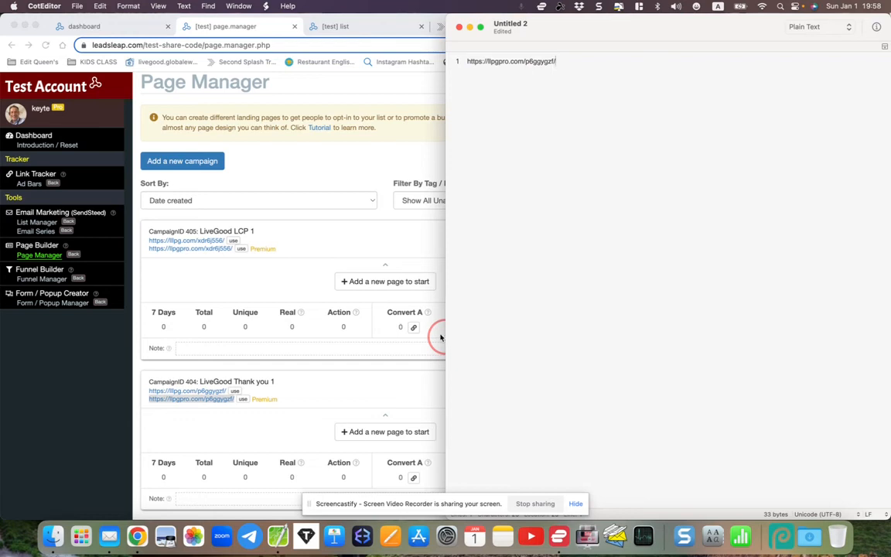
left_click(350, 176)
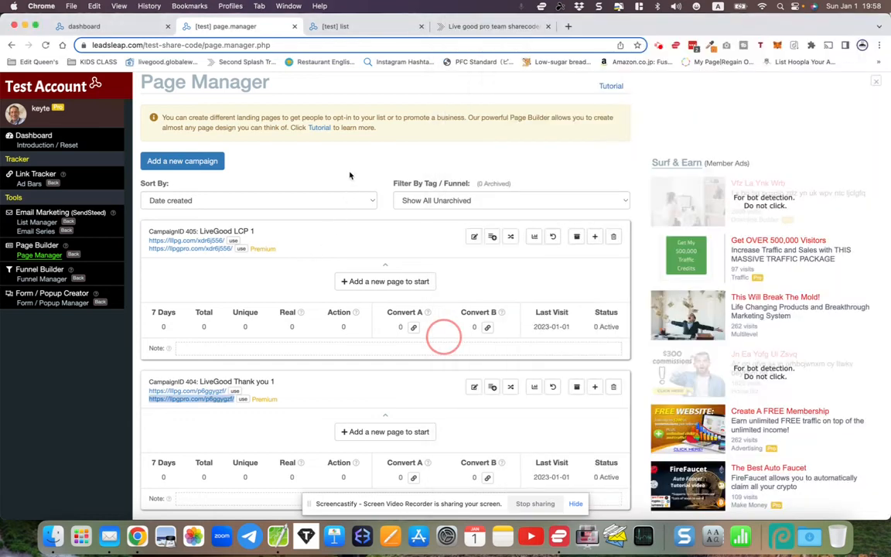
left_click(350, 176)
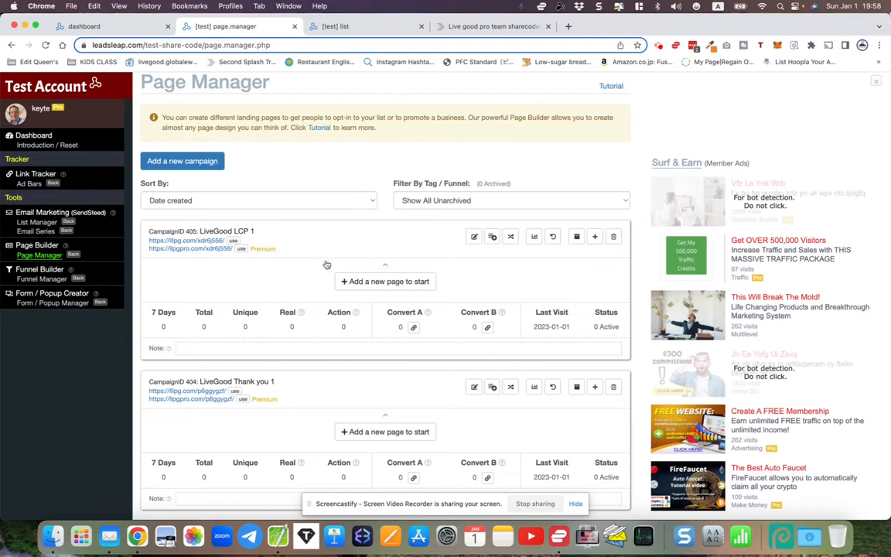
left_click(468, 29)
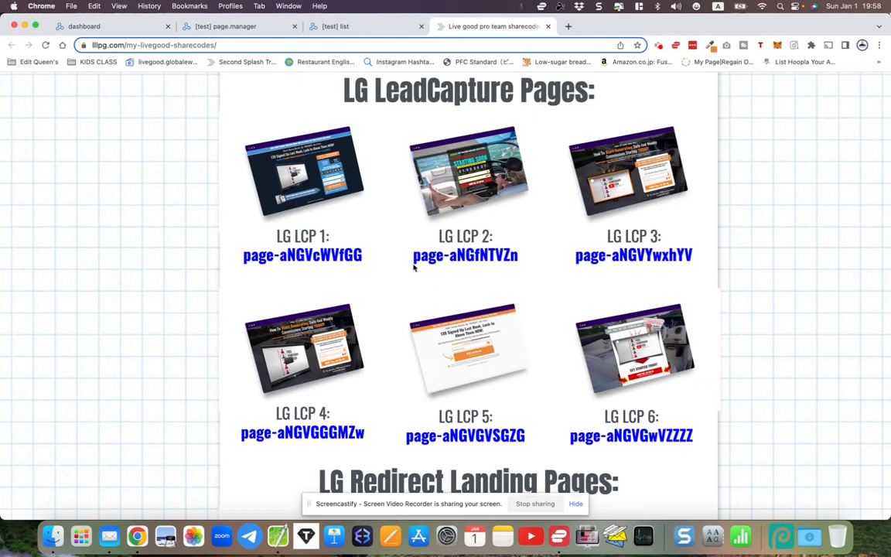
left_click_drag(414, 259, 512, 256)
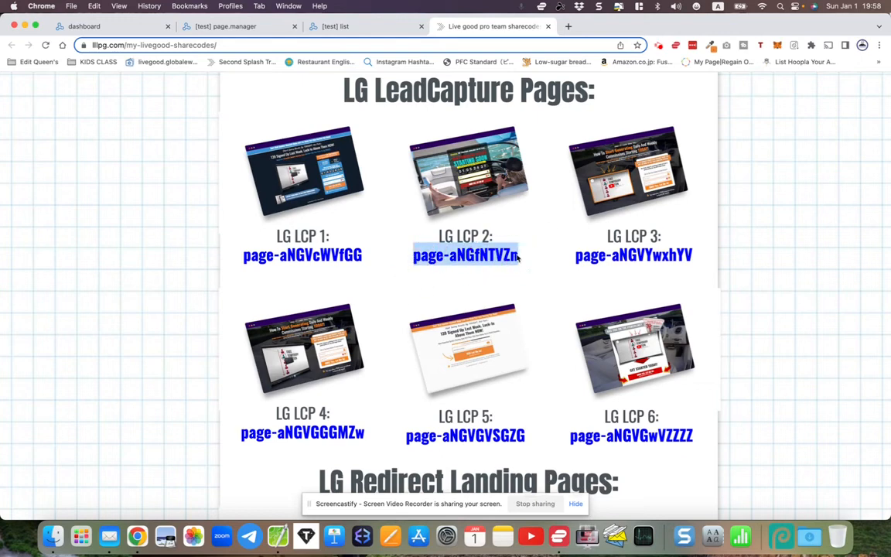
right_click(505, 257)
left_click(516, 278)
left_click(249, 26)
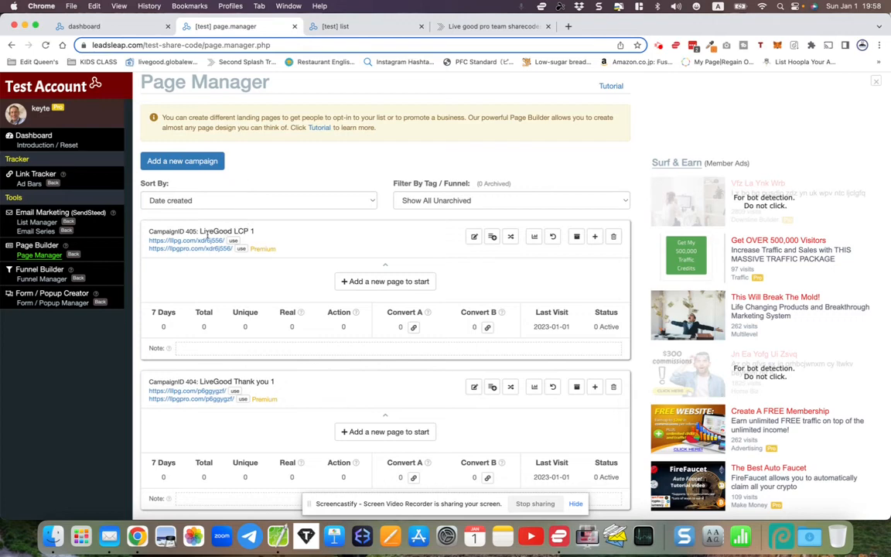
left_click_drag(200, 232, 269, 233)
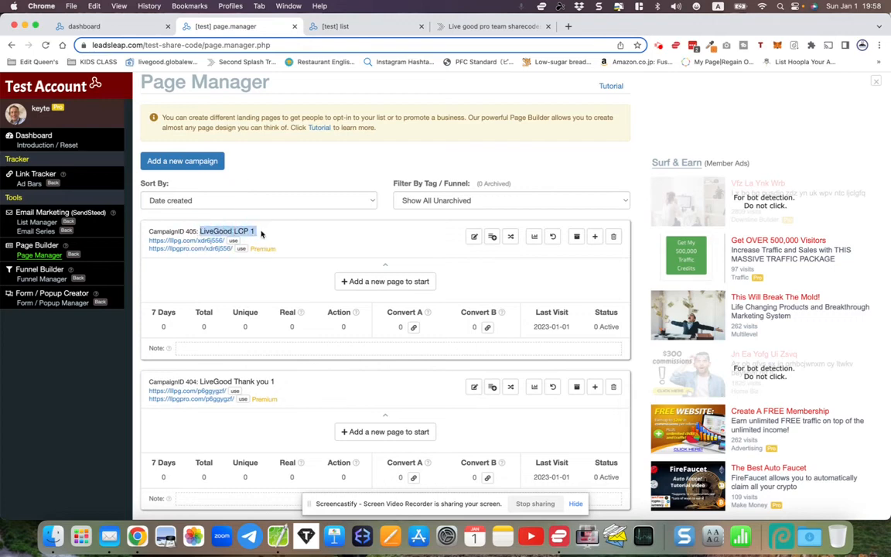
left_click(365, 283)
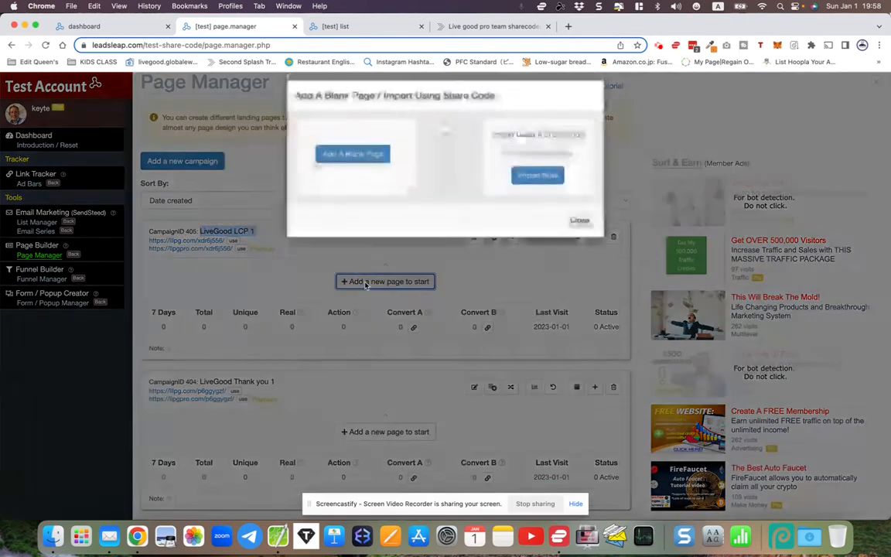
right_click(511, 163)
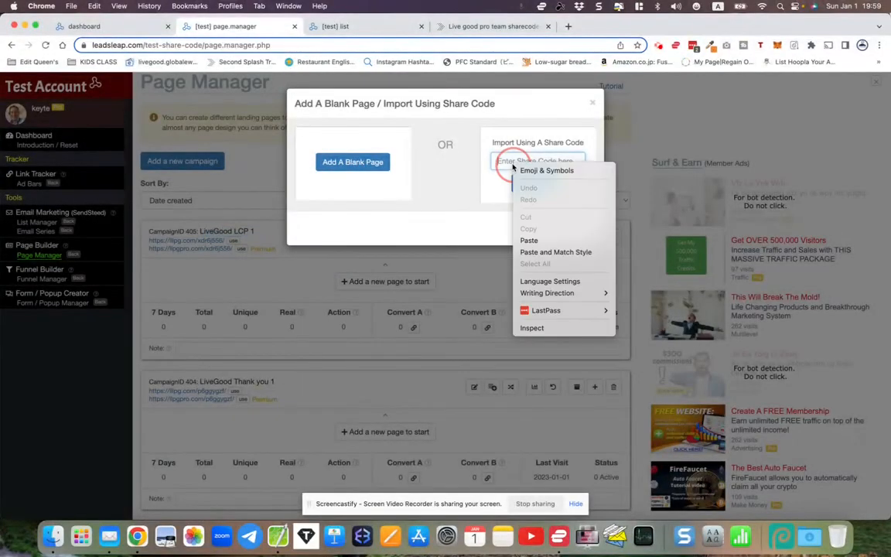
left_click(529, 242)
left_click(537, 184)
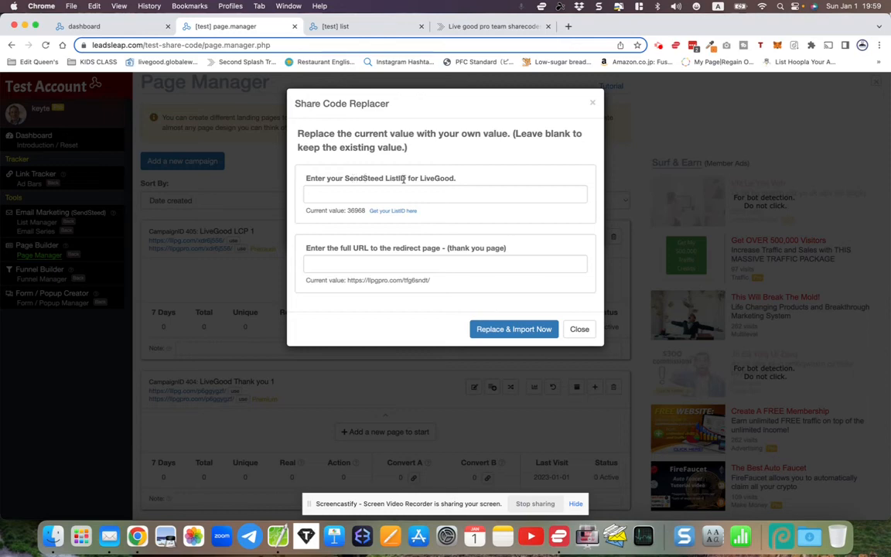
- Open the List Manager and locate the LiveGood followups list ID
left_click(349, 26)
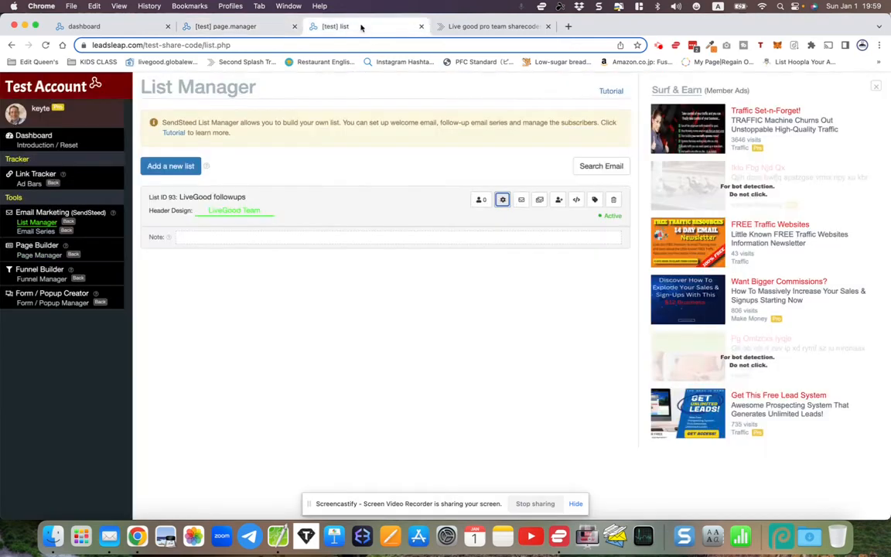
left_click_drag(150, 196, 176, 197)
left_click(177, 198)
right_click(156, 199)
left_click(175, 156)
left_click(284, 275)
scroll(282, 273, "up", 3)
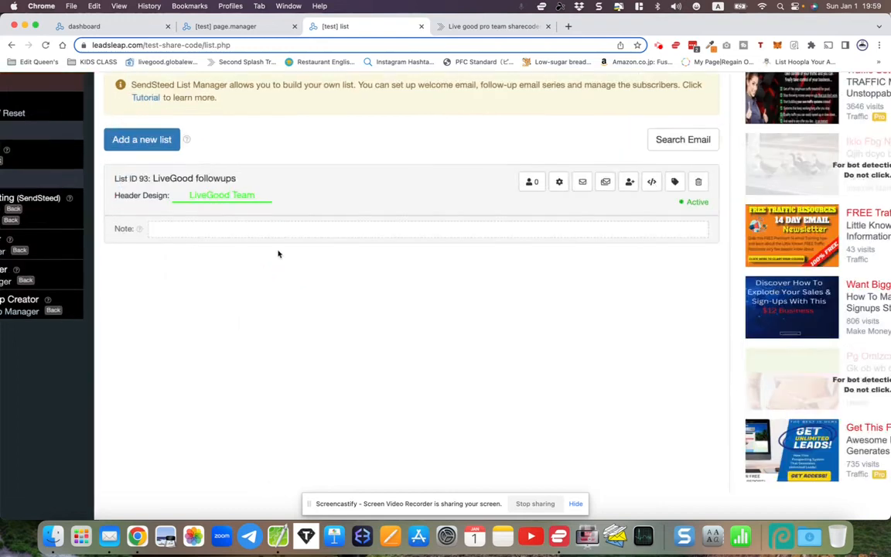
scroll(279, 254, "up", 5)
scroll(278, 254, "up", 3)
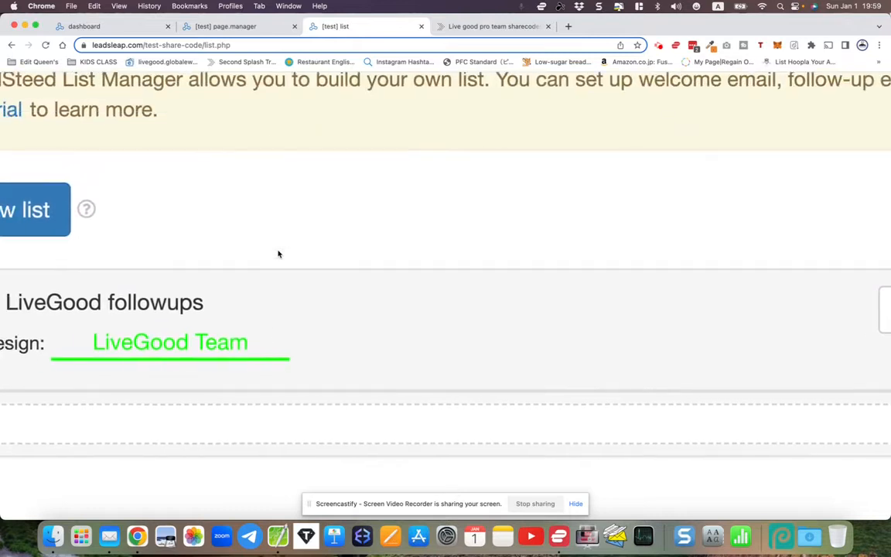
scroll(279, 253, "left", 6)
scroll(279, 254, "left", 2)
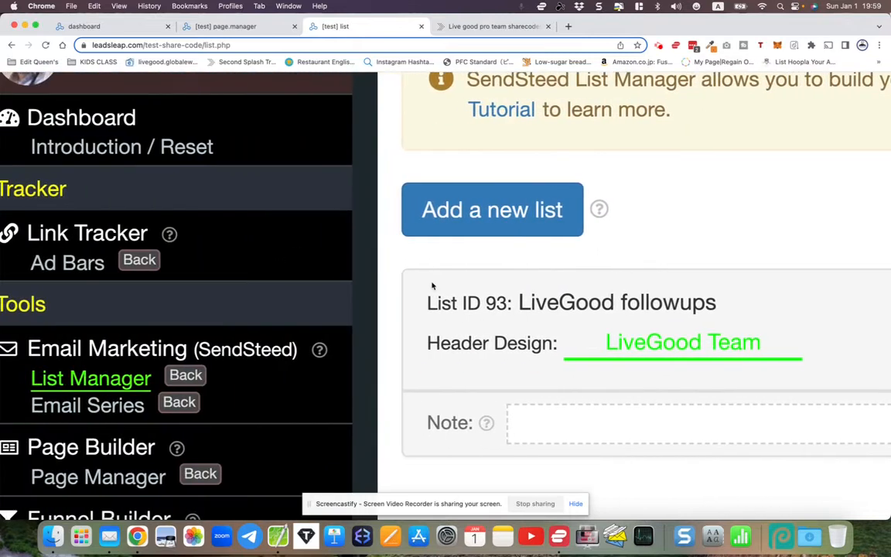
- Copy list ID 93 and go back to the Share Code Replacer
double_click(499, 304)
right_click(496, 307)
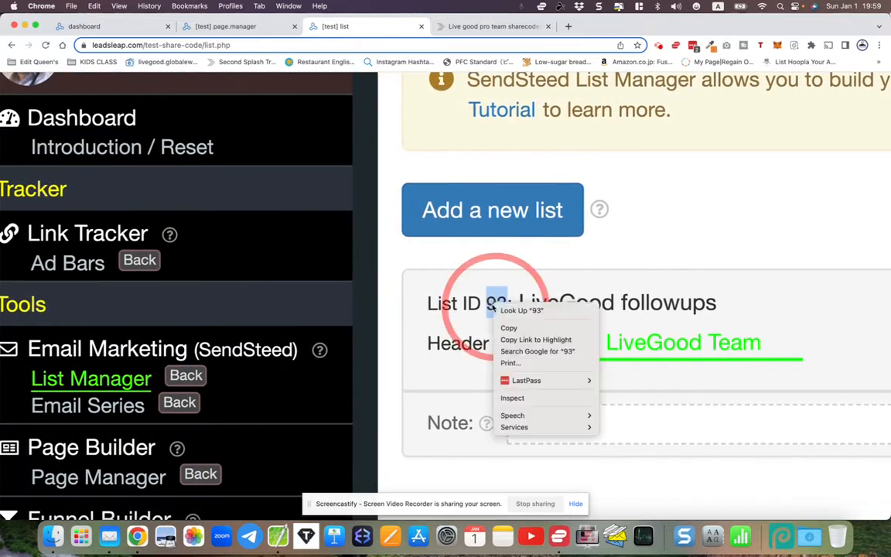
left_click(503, 328)
scroll(500, 328, "down", 5)
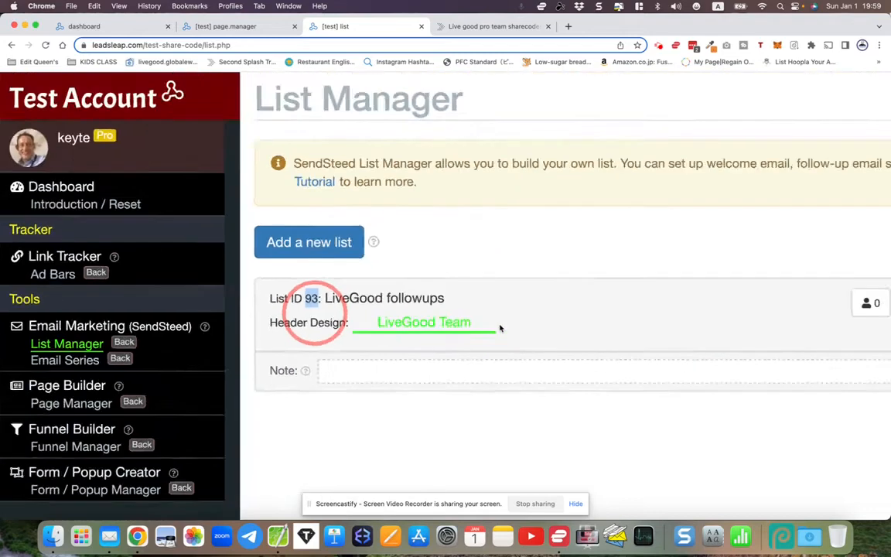
scroll(500, 328, "down", 3)
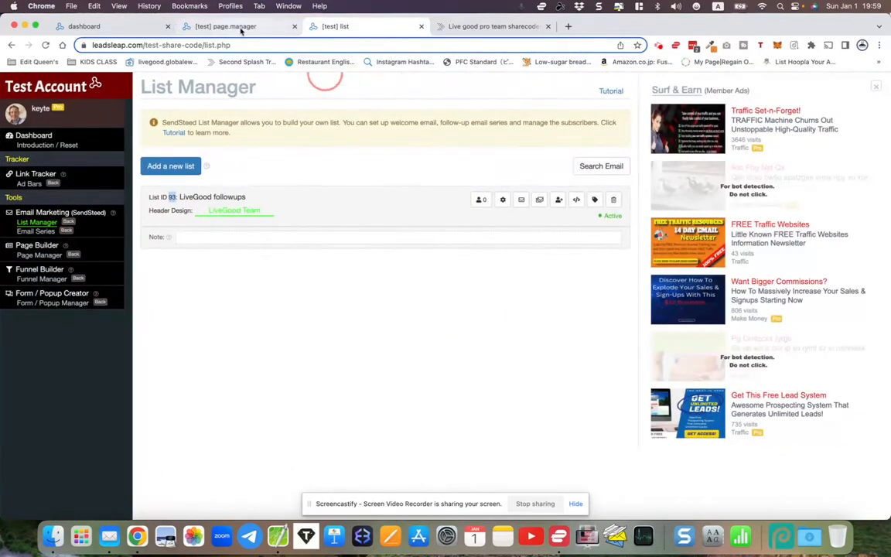
left_click(241, 29)
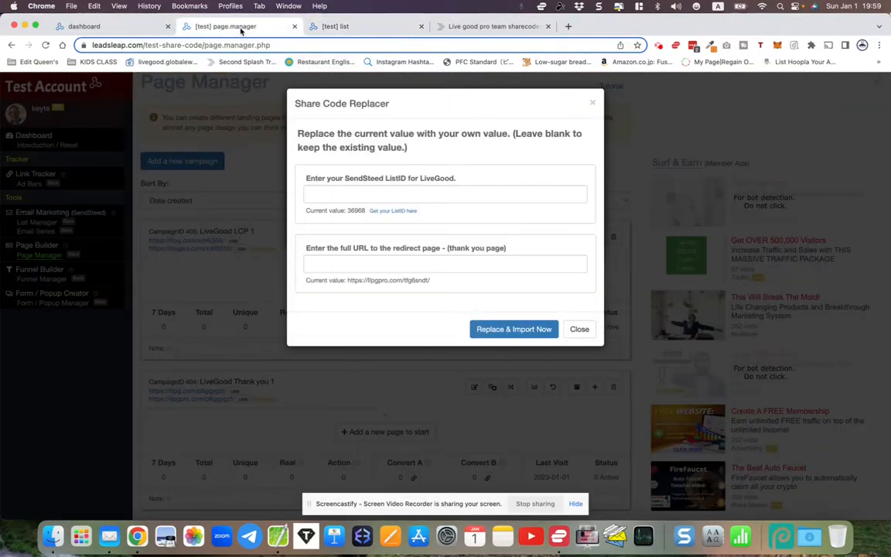
right_click(365, 196)
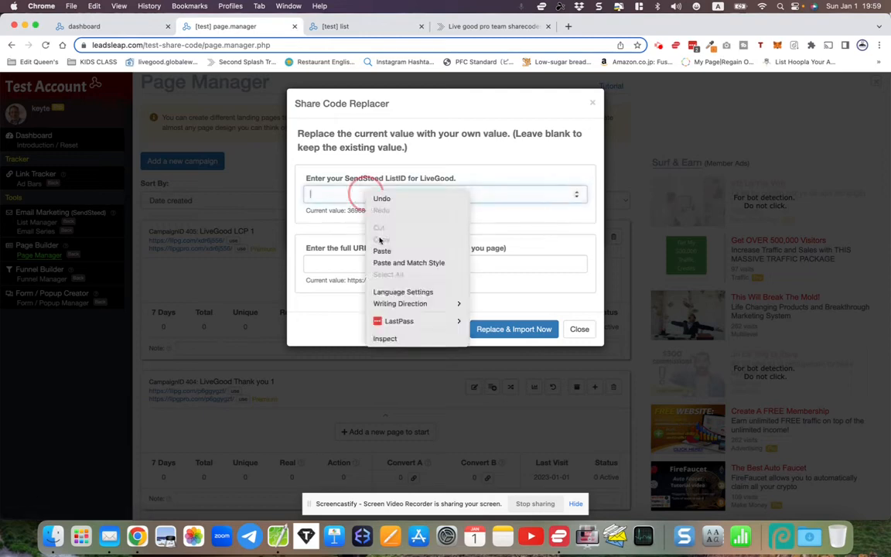
left_click(382, 251)
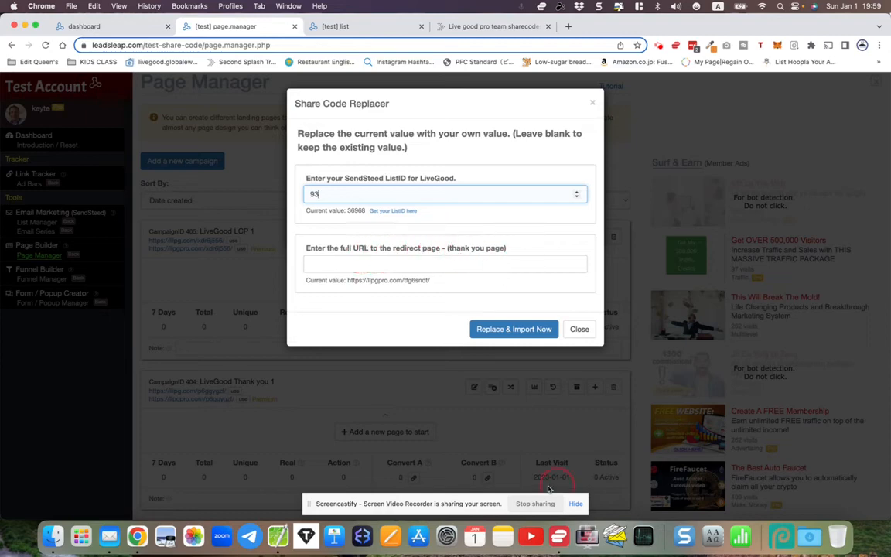
left_click(280, 539)
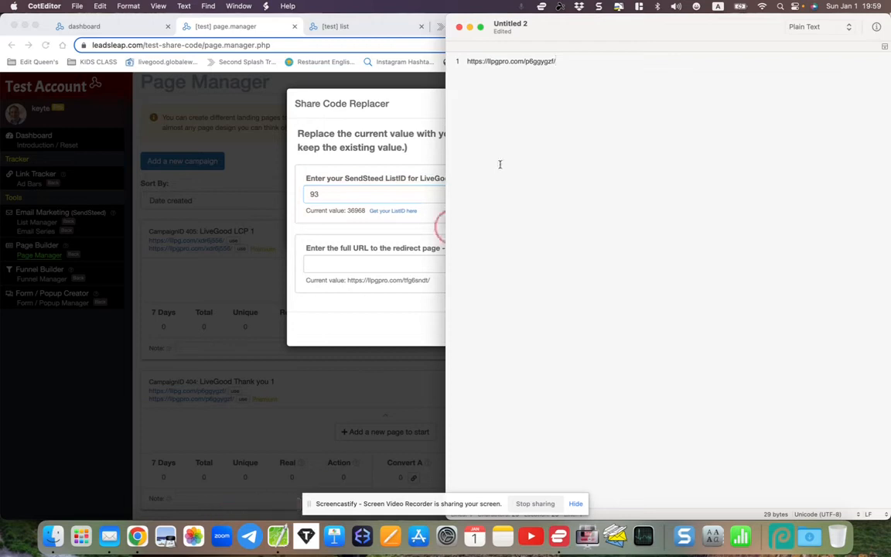
left_click_drag(468, 61, 573, 68)
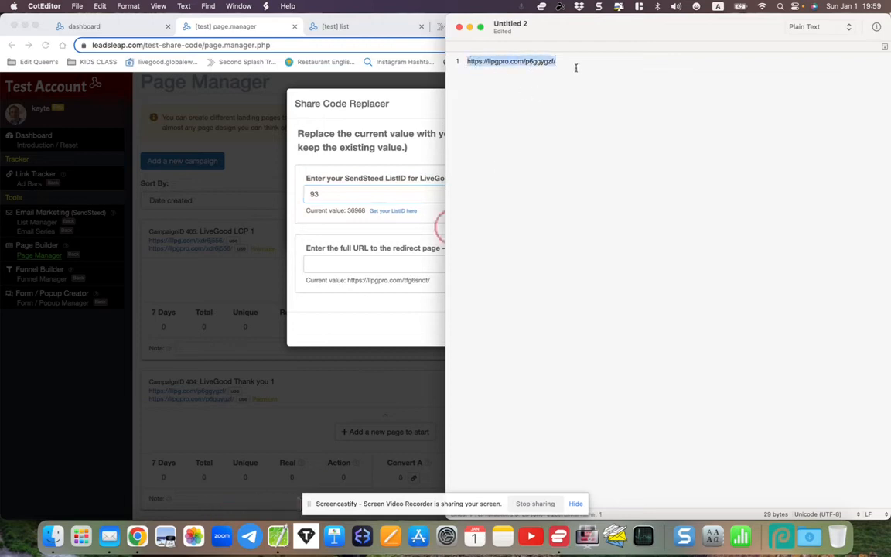
right_click(477, 51)
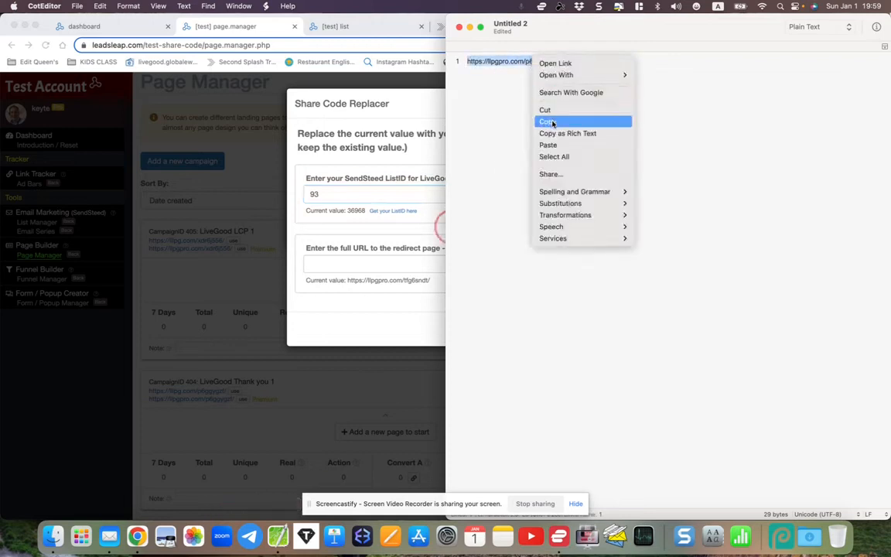
left_click(498, 113)
left_click(364, 263)
right_click(365, 264)
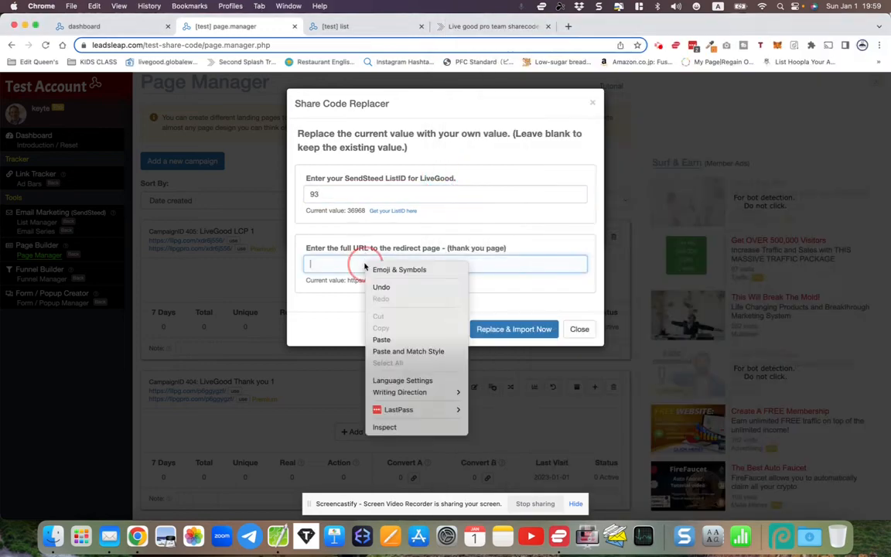
left_click(381, 340)
left_click(501, 329)
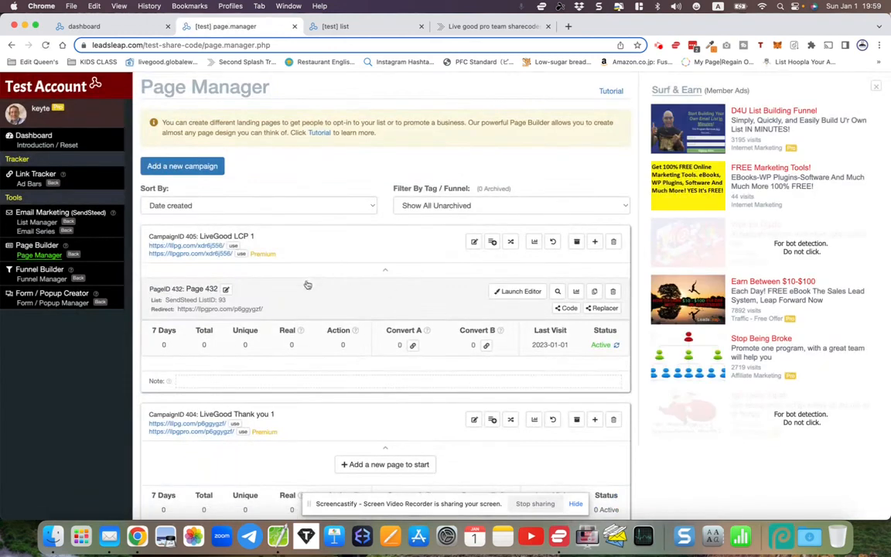
left_click(520, 292)
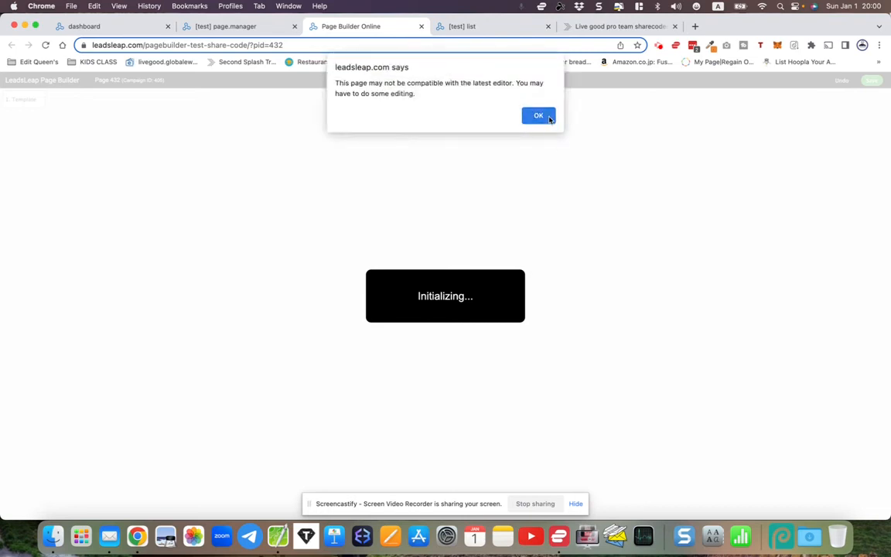
left_click(539, 117)
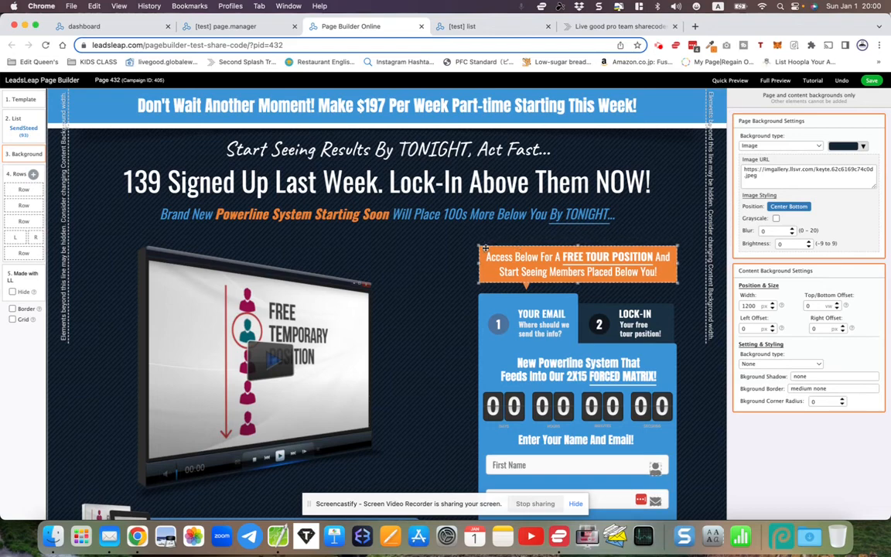
scroll(516, 248, "down", 2)
scroll(485, 249, "up", 2)
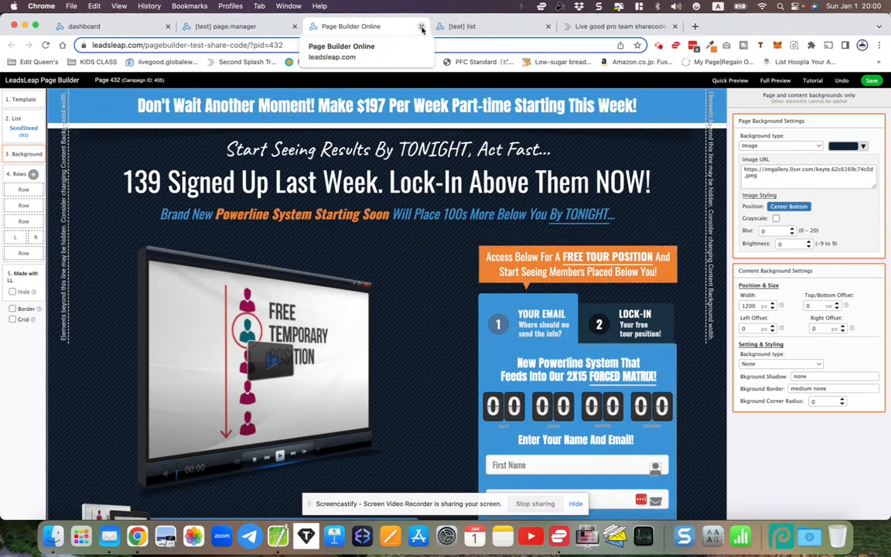
left_click(36, 129)
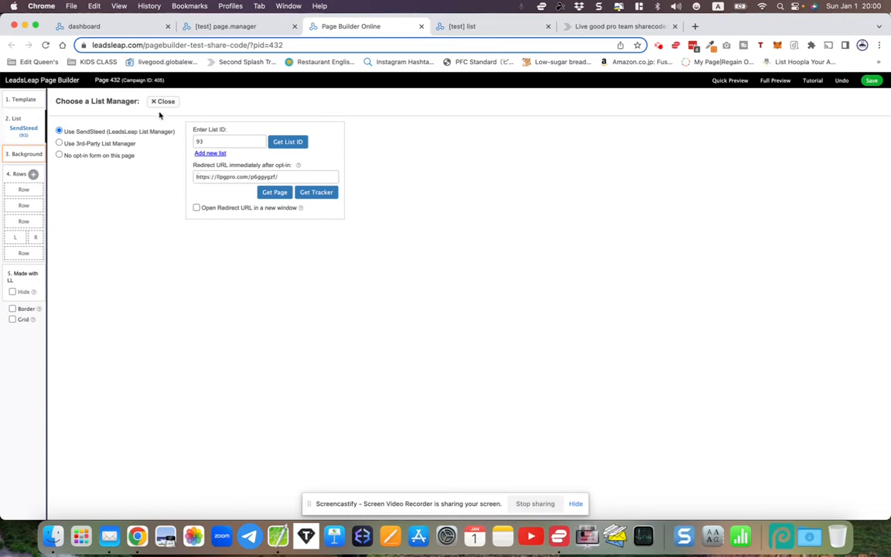
left_click(164, 102)
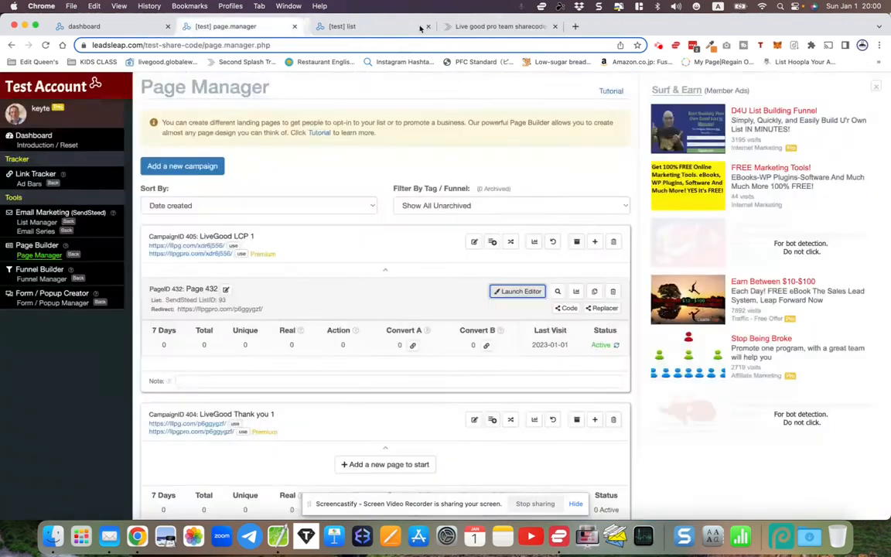
left_click(420, 27)
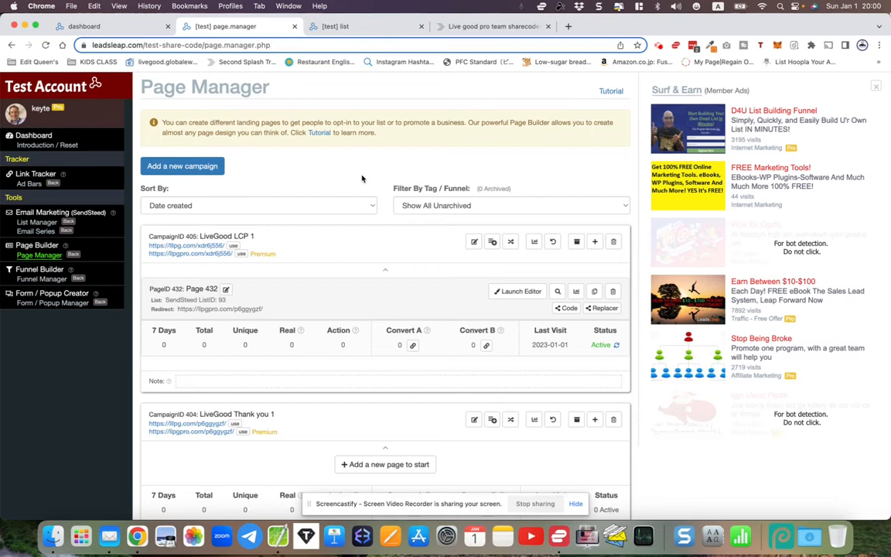
scroll(360, 267, "down", 1)
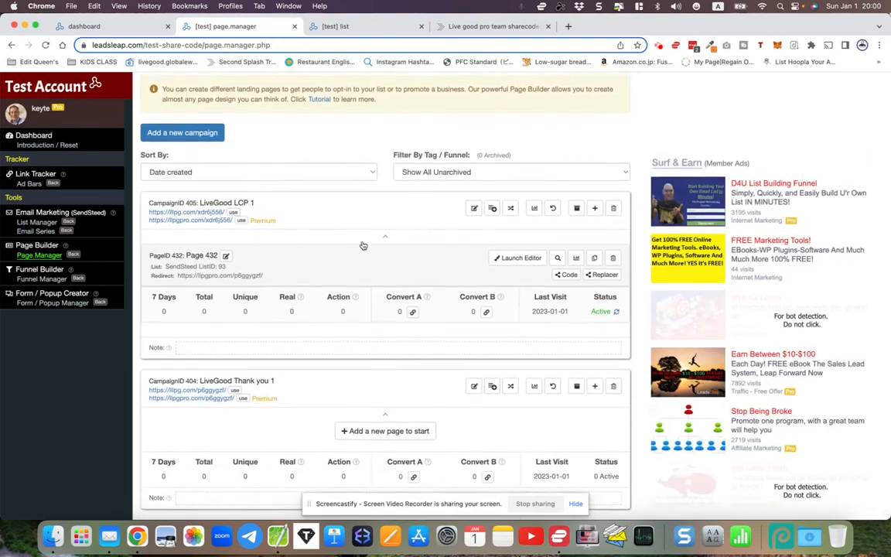
left_click(442, 27)
scroll(456, 194, "down", 5)
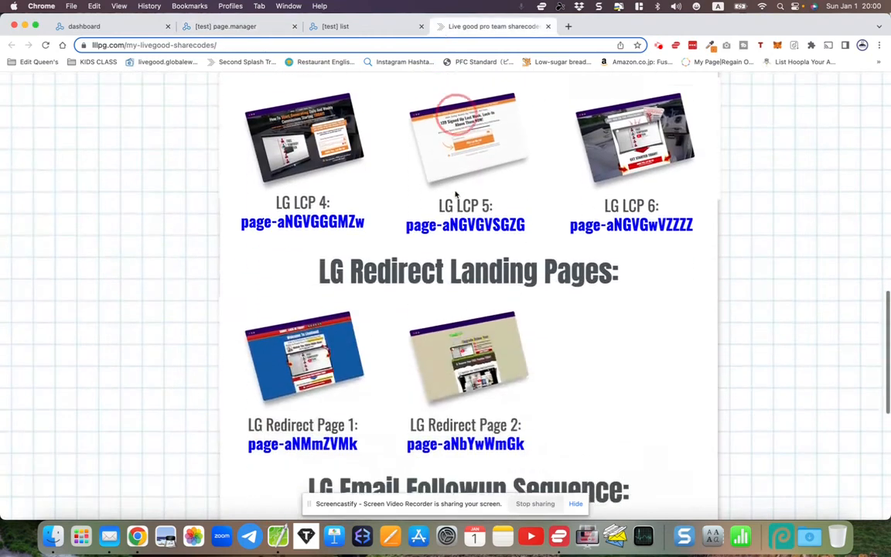
scroll(233, 295, "down", 1)
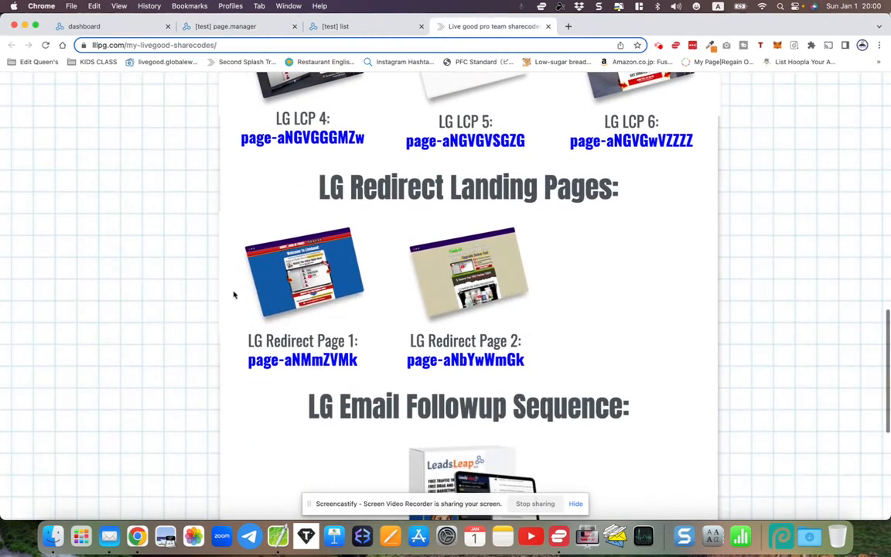
left_click_drag(249, 362, 359, 369)
right_click(342, 360)
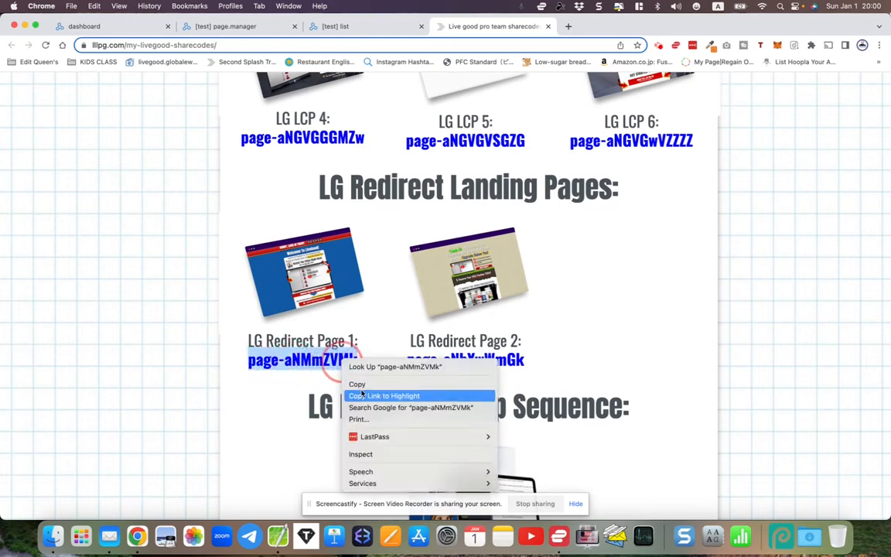
left_click(357, 384)
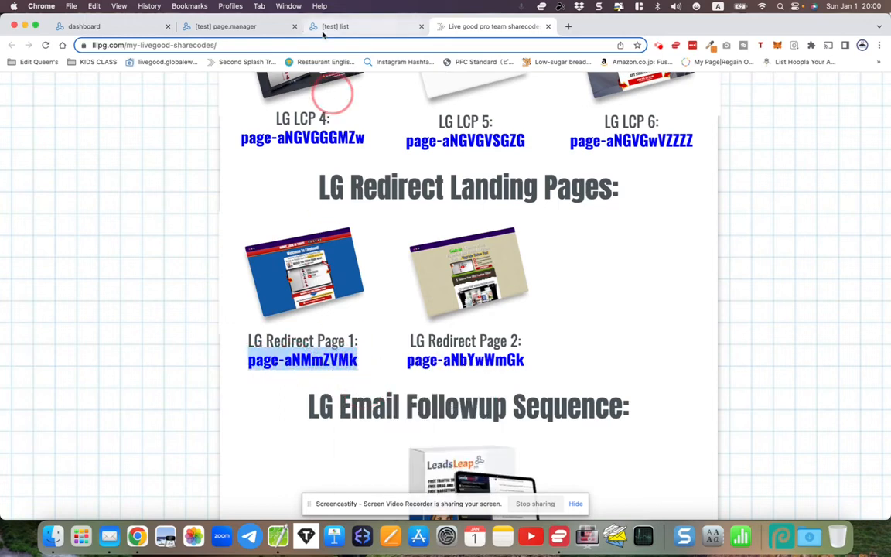
left_click(234, 28)
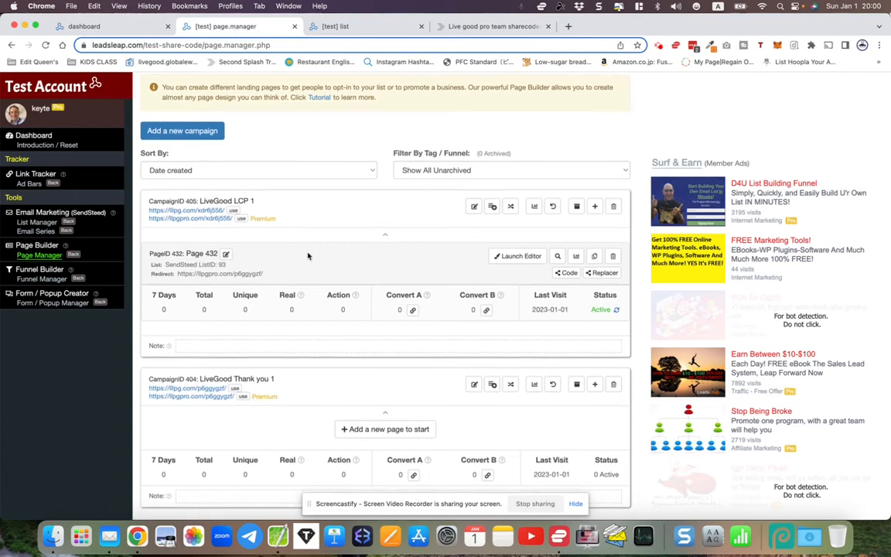
left_click(371, 431)
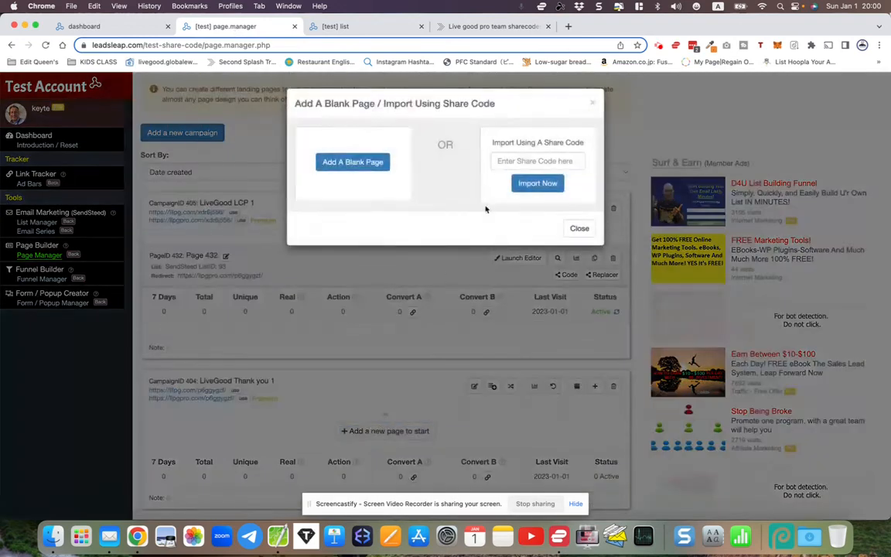
right_click(506, 165)
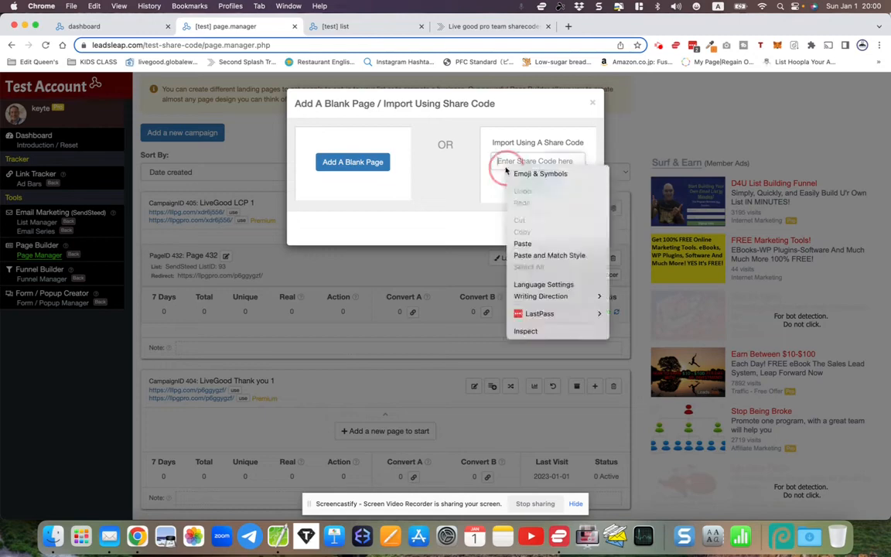
left_click(519, 245)
left_click(533, 184)
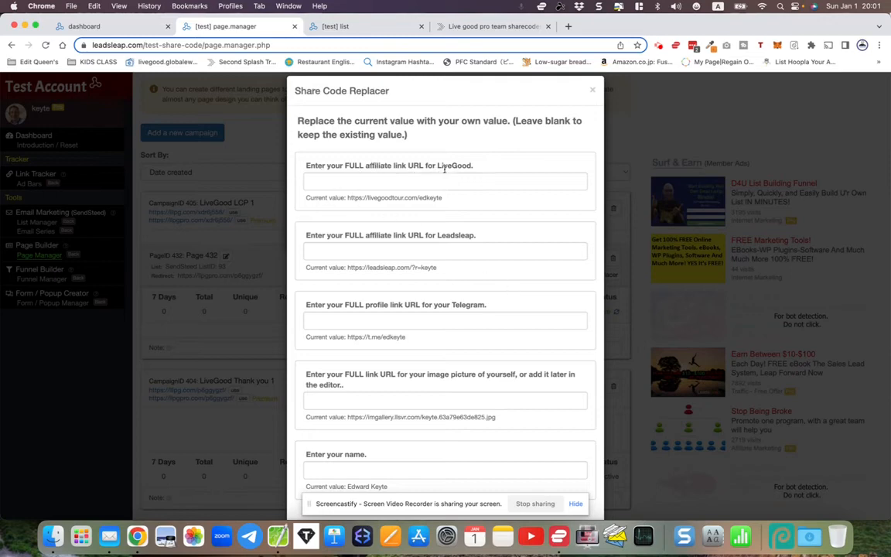
left_click(569, 27)
type("live")
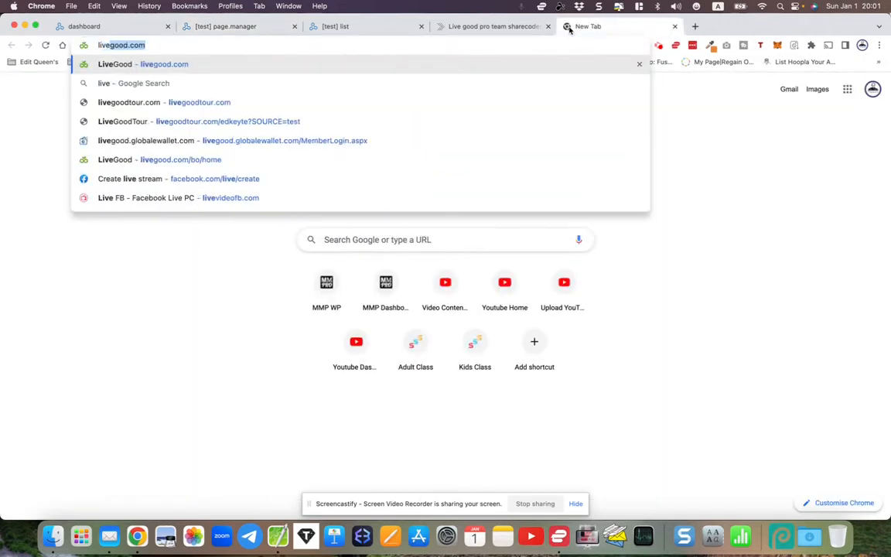
- Log into the LiveGood back office and copy the Powerline Landing Page link from My Websites
key("Return")
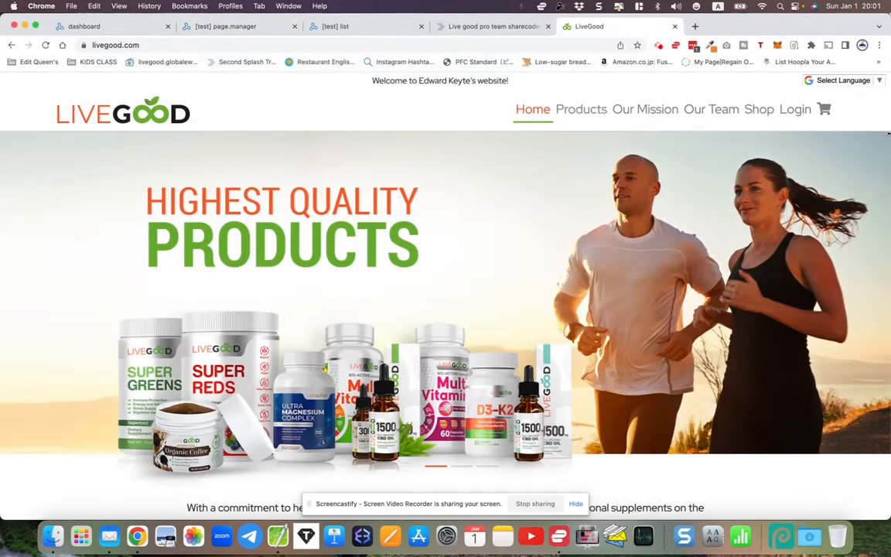
left_click(795, 109)
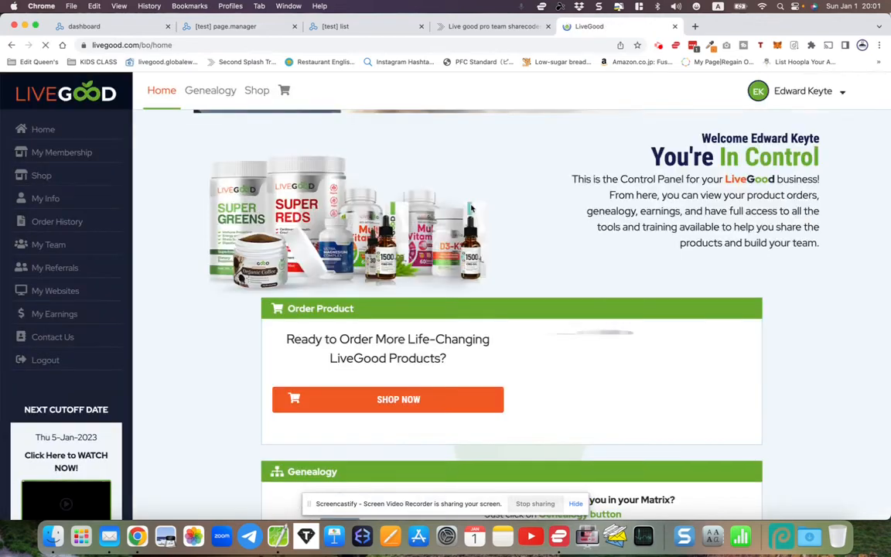
scroll(472, 207, "down", 15)
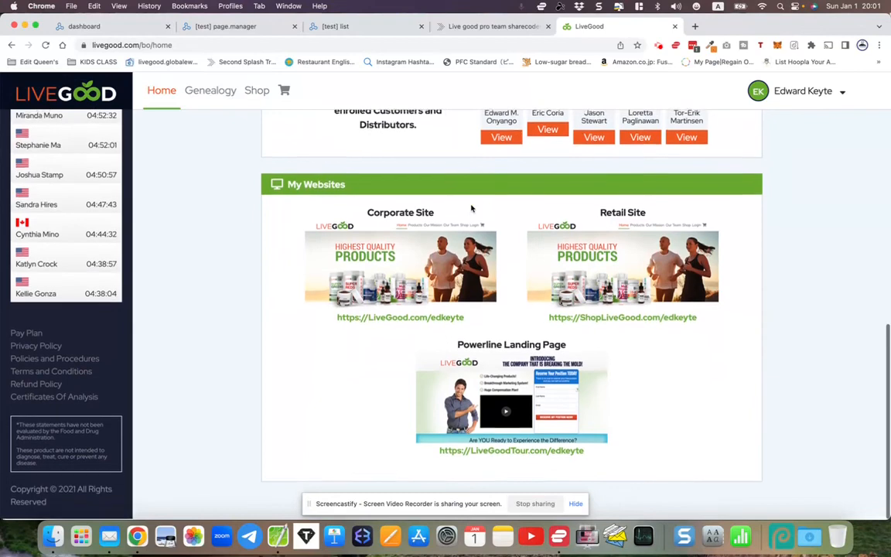
left_click_drag(437, 453, 580, 455)
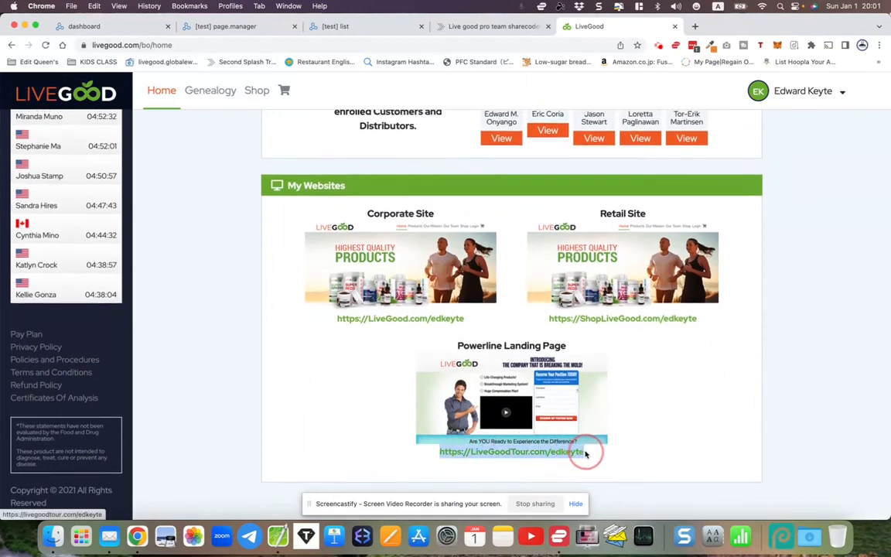
right_click(570, 457)
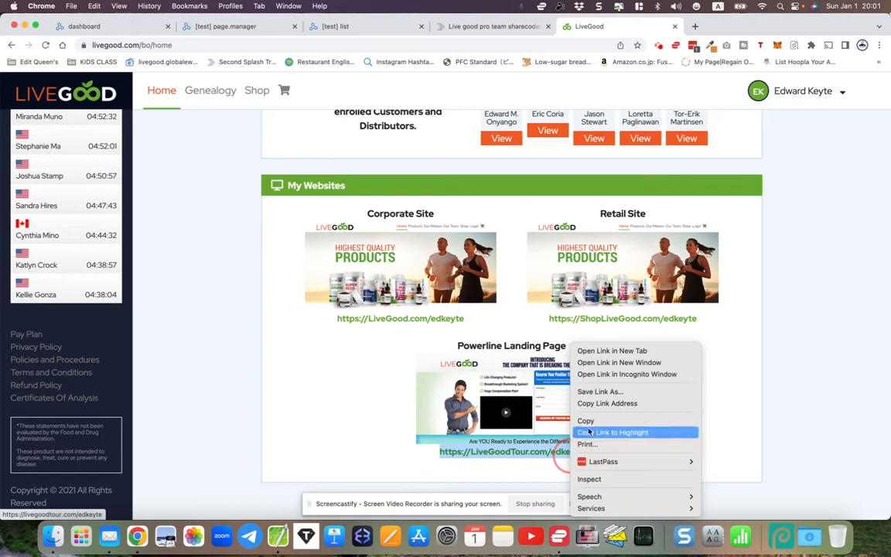
left_click(586, 421)
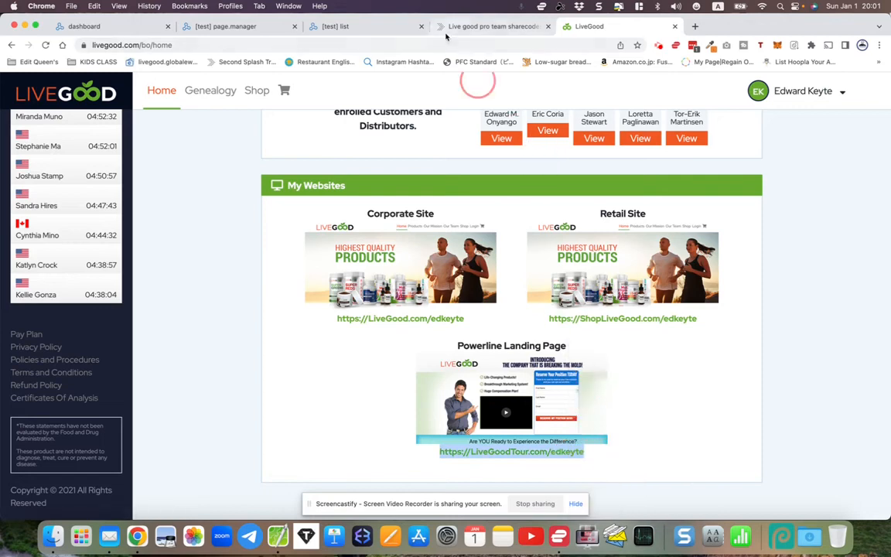
- Paste the LiveGood affiliate link into the Share Code Replacer's LiveGood field
left_click(238, 27)
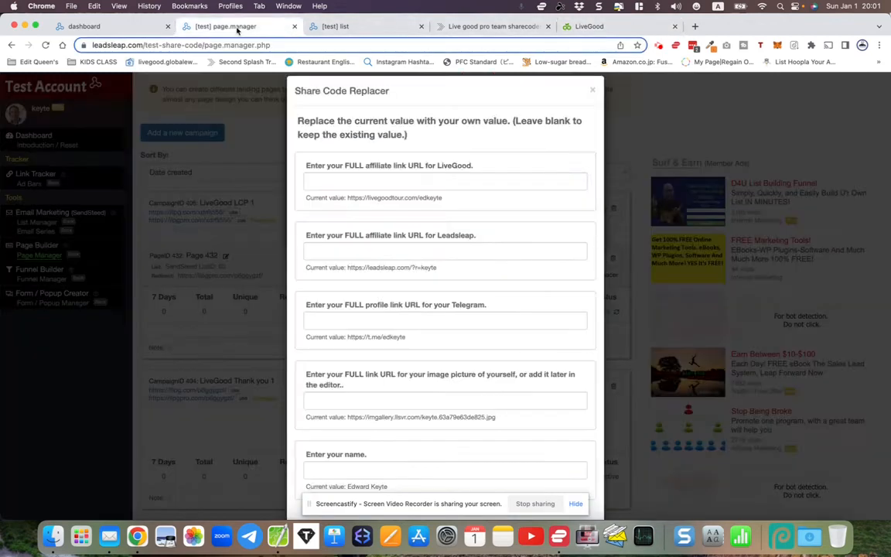
right_click(319, 181)
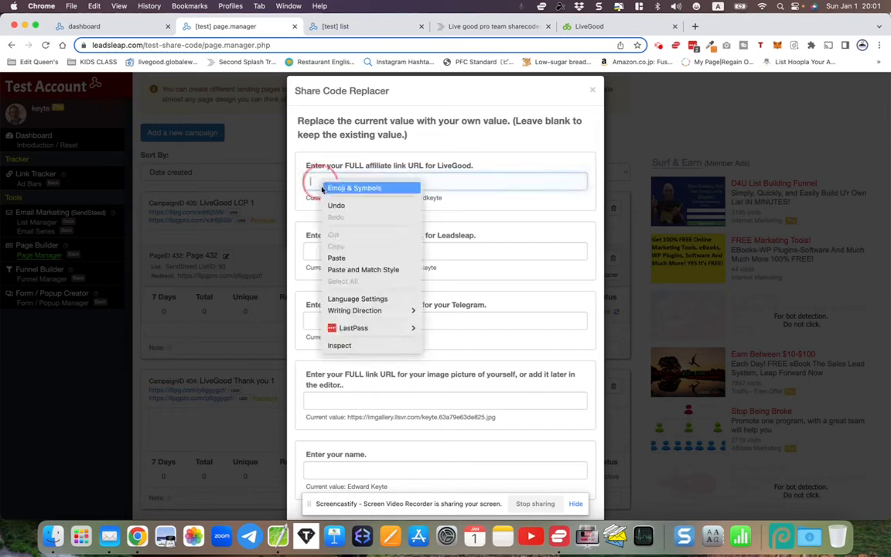
left_click(342, 259)
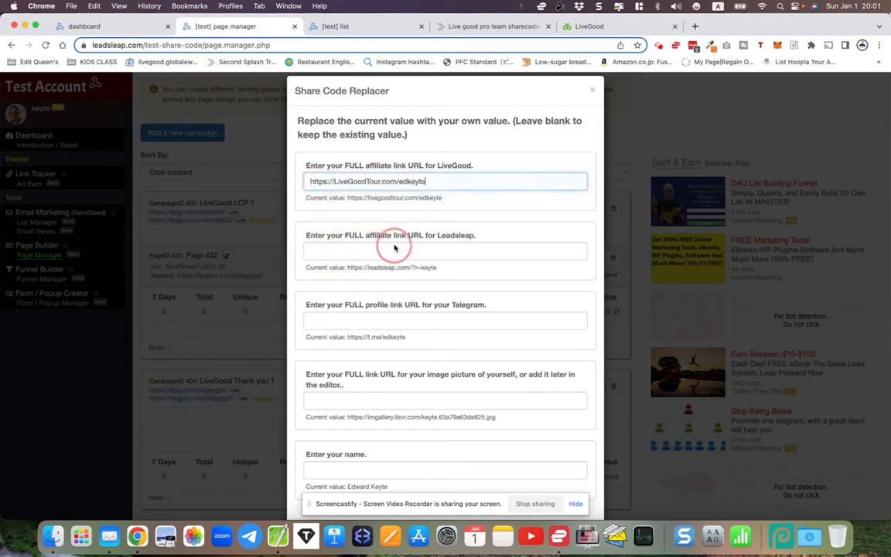
left_click(108, 26)
scroll(56, 309, "down", 8)
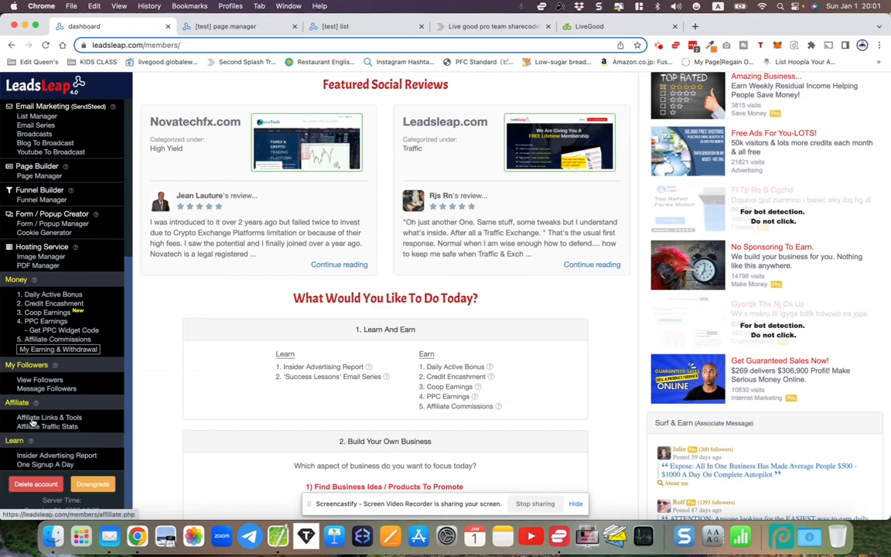
- Copy the Homepage affiliate link from Affiliate Resources into the Leadsleap link field
left_click(28, 418)
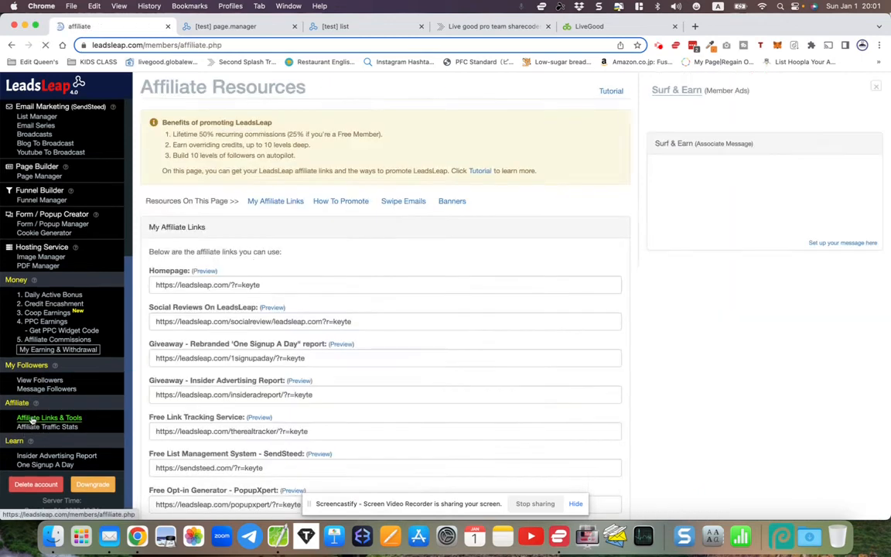
left_click(157, 285)
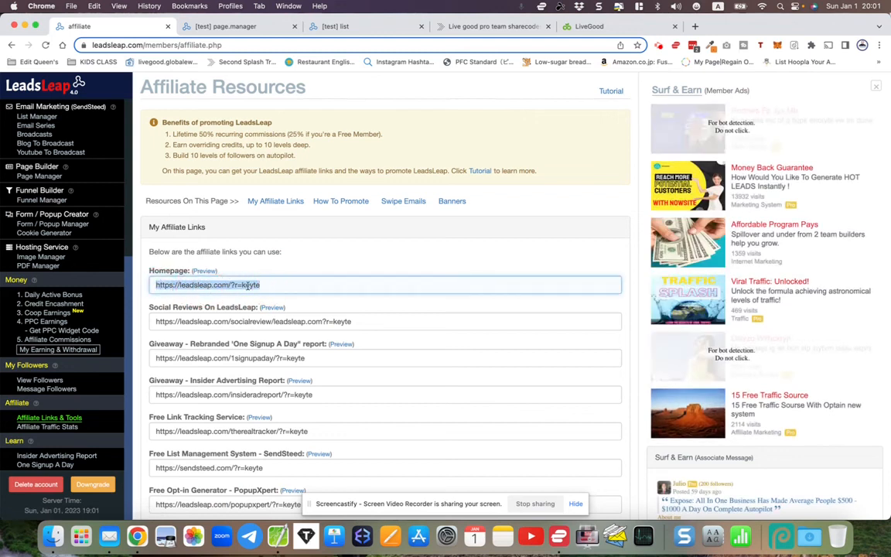
right_click(247, 285)
left_click(264, 350)
left_click(236, 27)
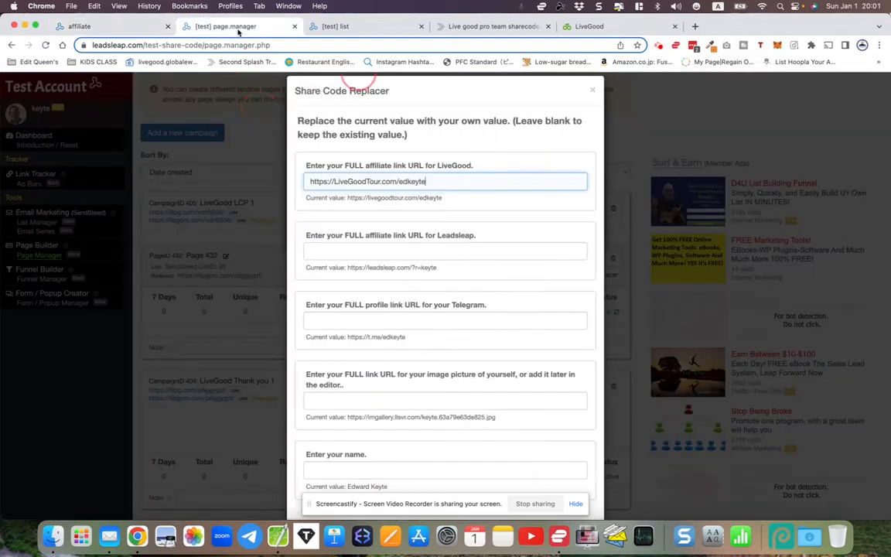
right_click(319, 251)
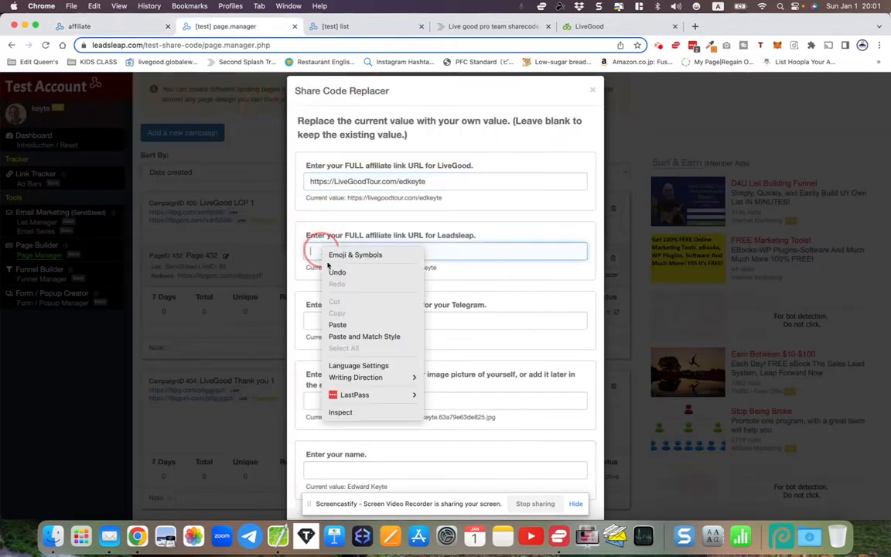
left_click(338, 325)
- Check the Telegram profile link prompt and bring up Telegram Web
scroll(305, 353, "down", 1)
scroll(306, 352, "down", 2)
left_click_drag(307, 258, 493, 258)
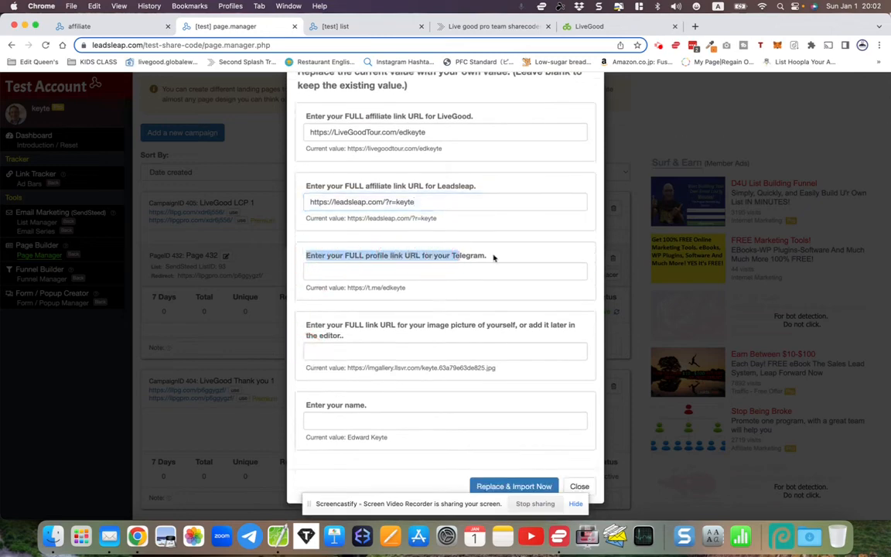
left_click(493, 257)
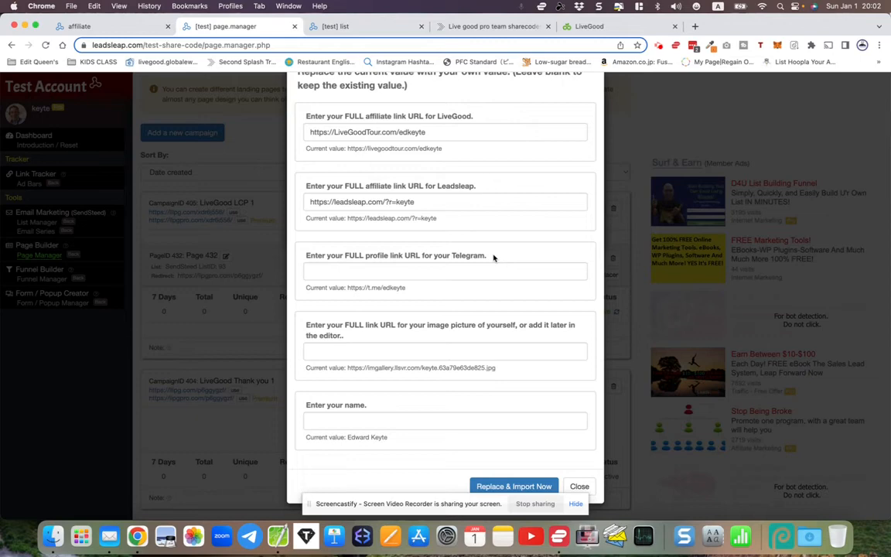
left_click(250, 540)
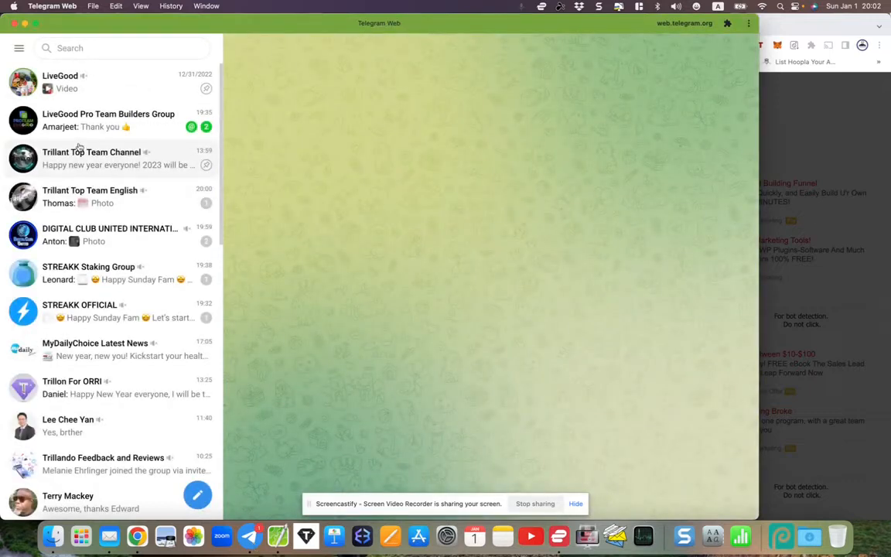
- Copy the profile's t.me chat link from Telegram's Settings > Edit Profile
left_click(20, 49)
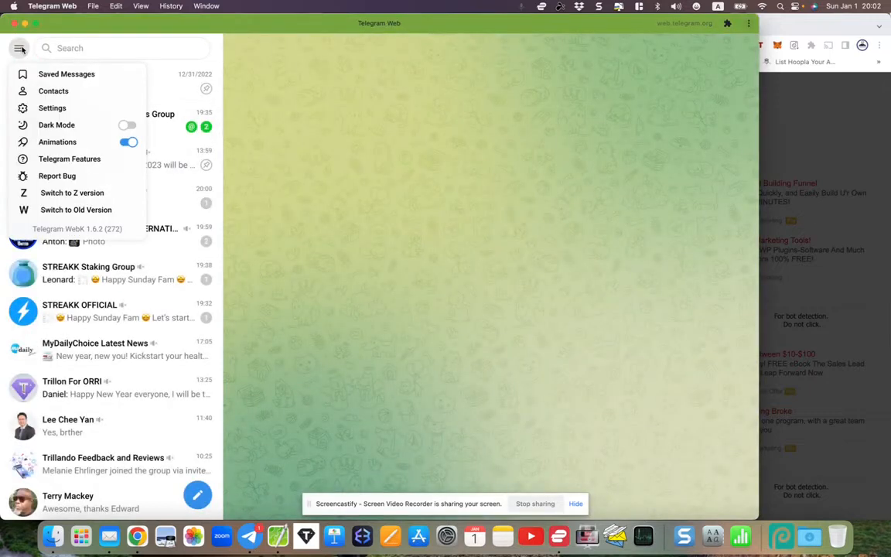
left_click(43, 107)
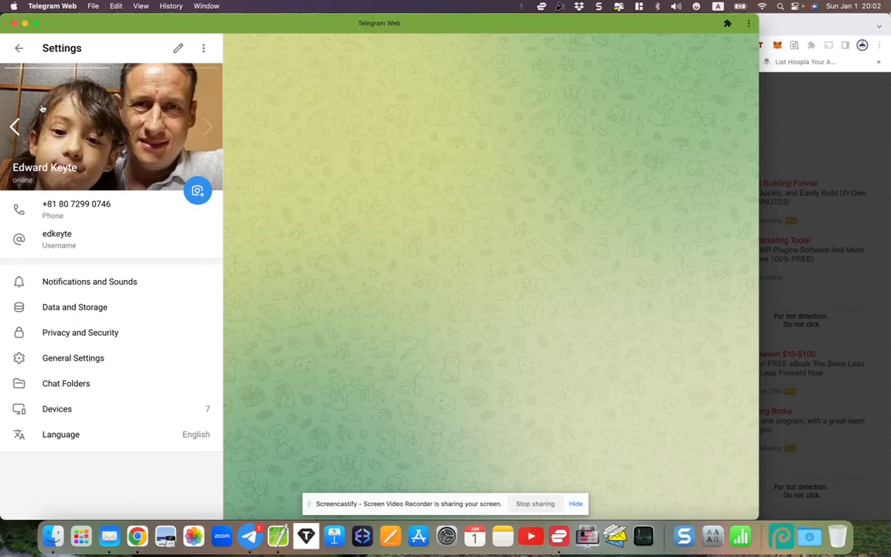
left_click(63, 239)
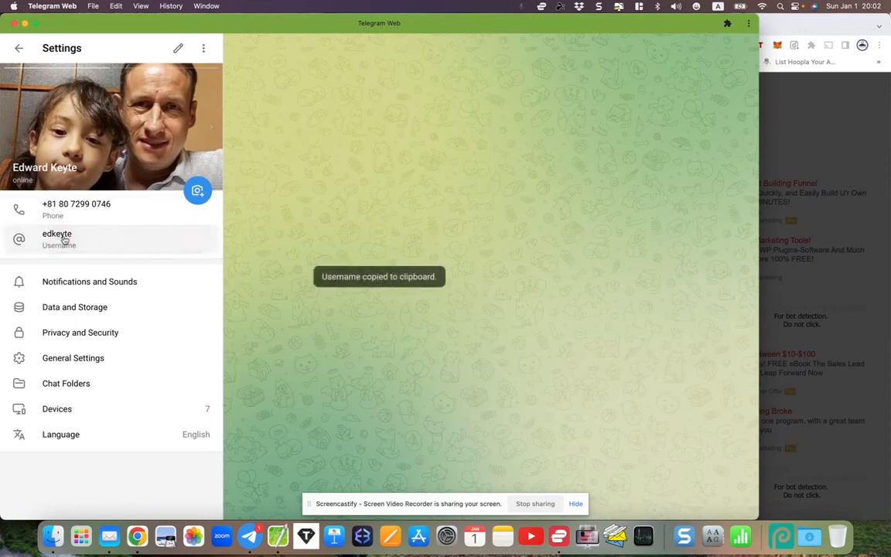
left_click(178, 50)
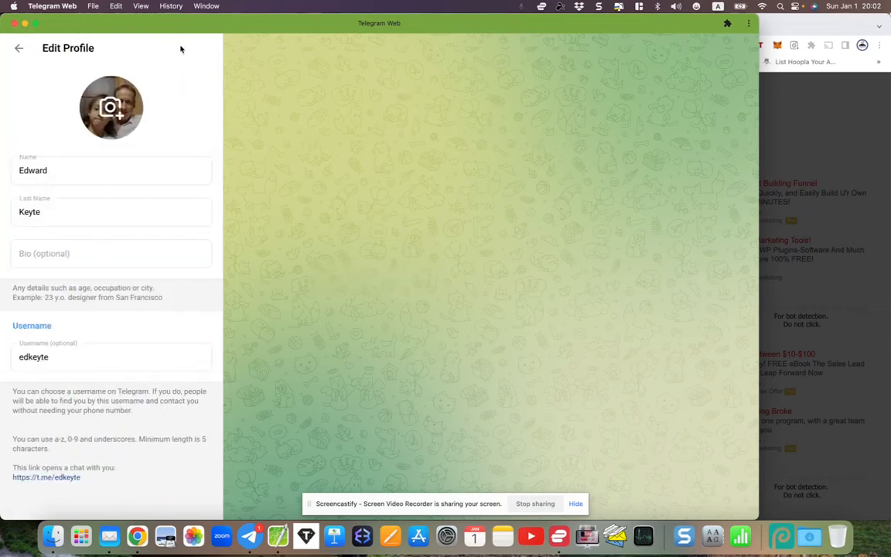
right_click(20, 481)
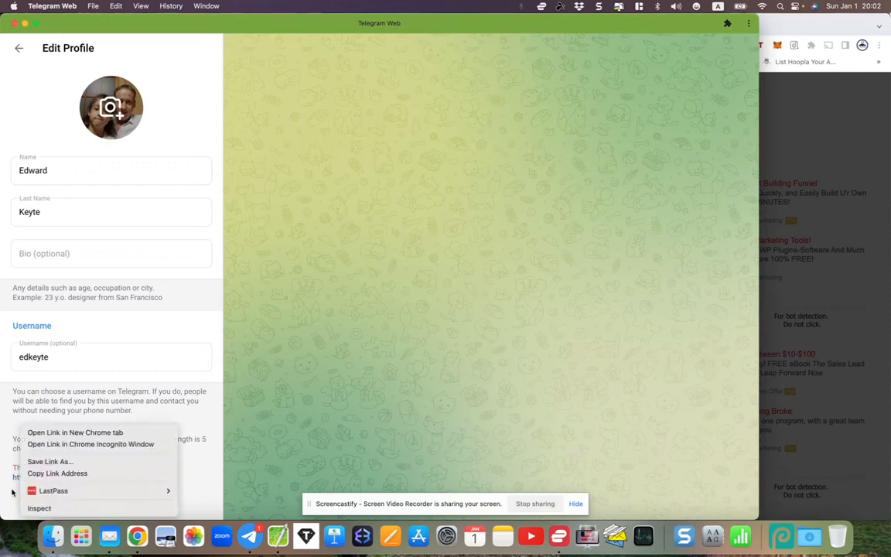
left_click(13, 489)
left_click(24, 478)
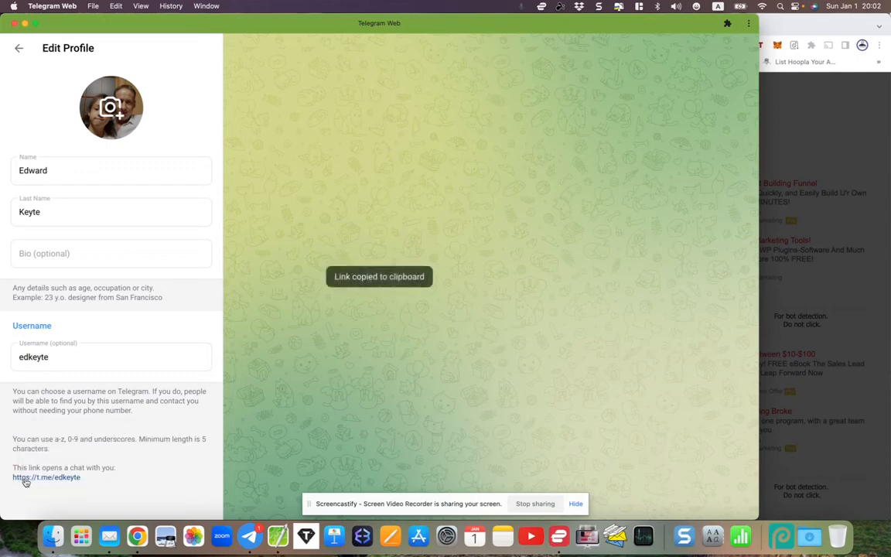
left_click(27, 480)
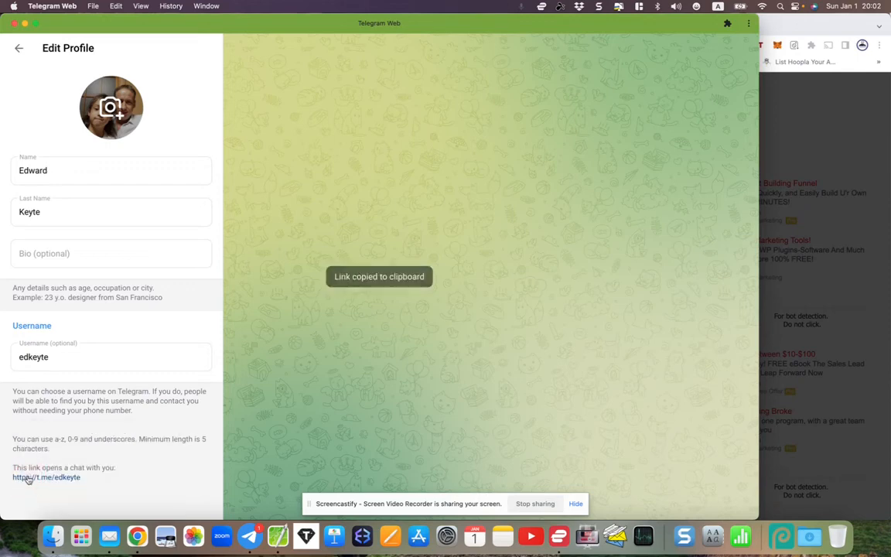
- Paste the copied t.me Telegram chat link into the Telegram profile link field
key("super+Tab")
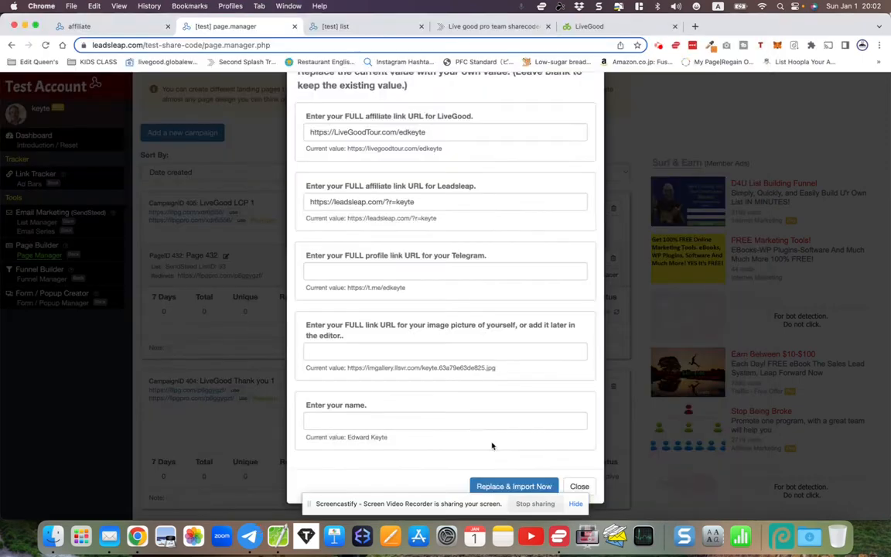
right_click(338, 269)
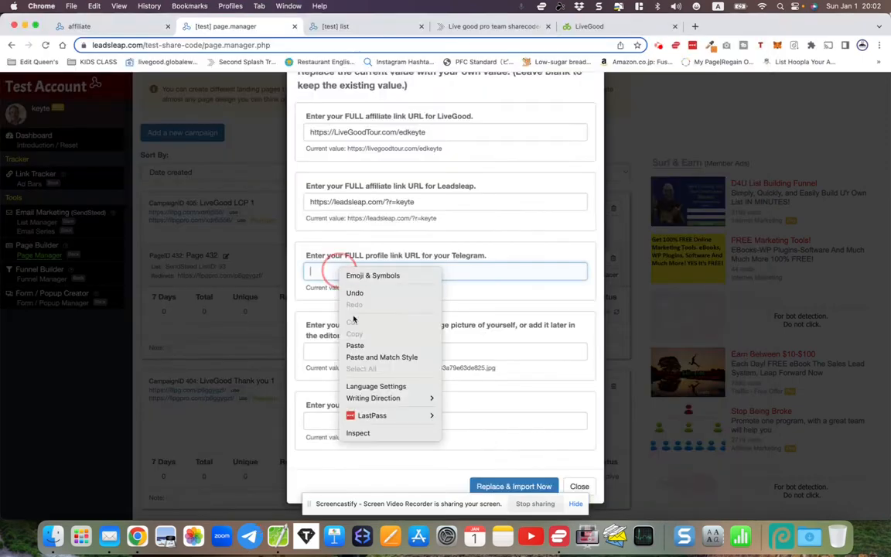
left_click(327, 312)
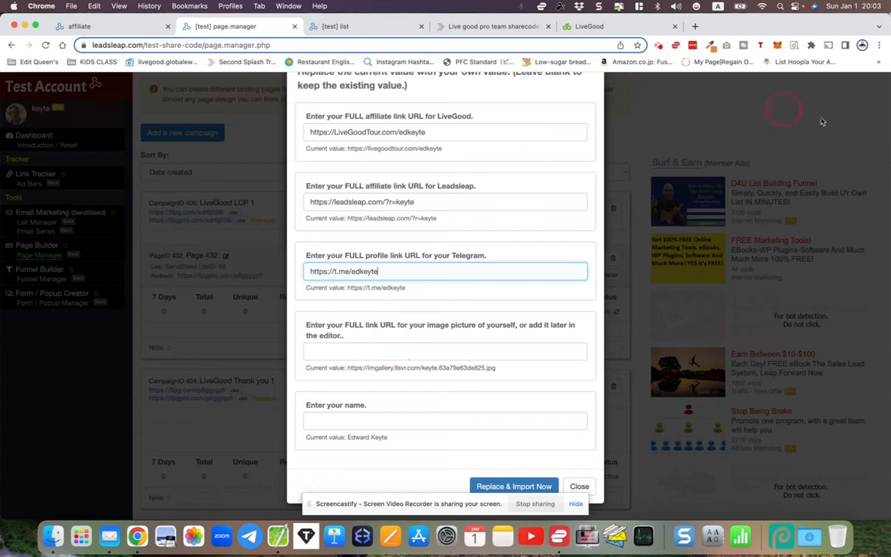
left_click(696, 28)
- Go to Facebook and open the account's full-size profile photo
type("face")
key("Return")
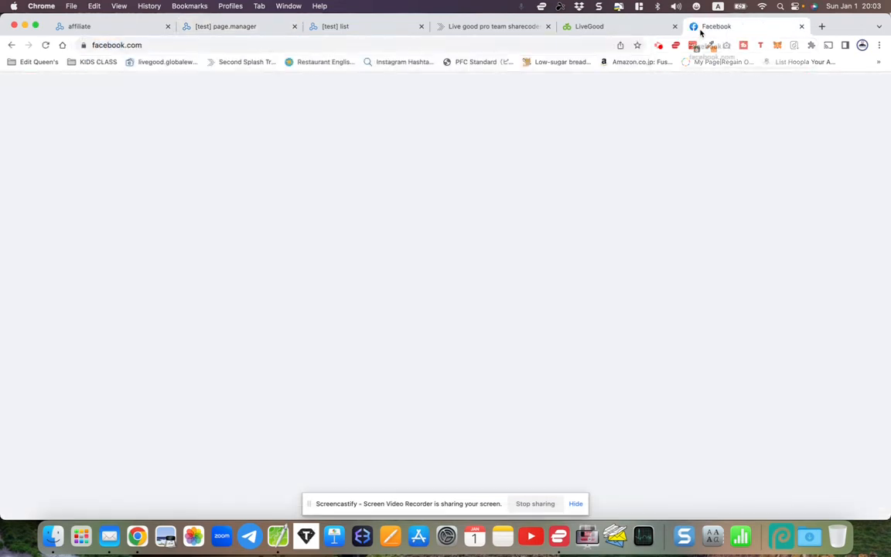
left_click_drag(888, 174, 820, 174)
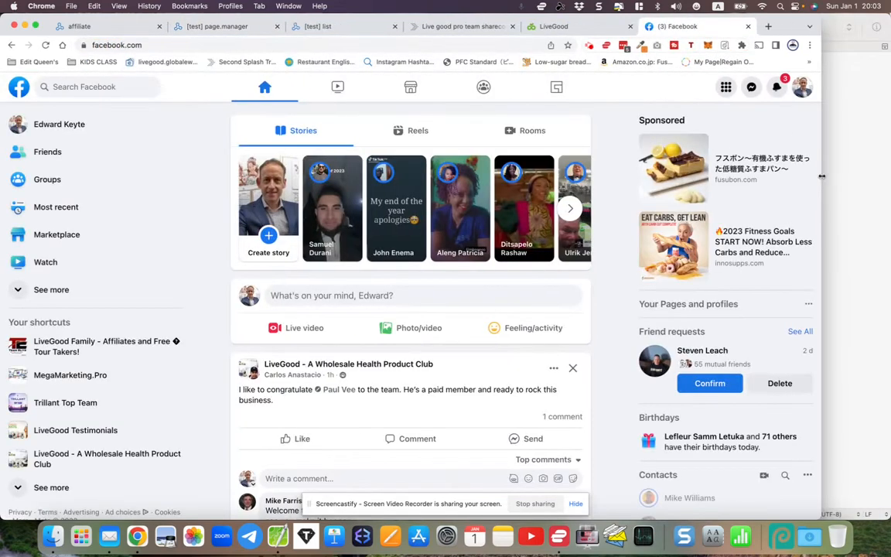
left_click(16, 122)
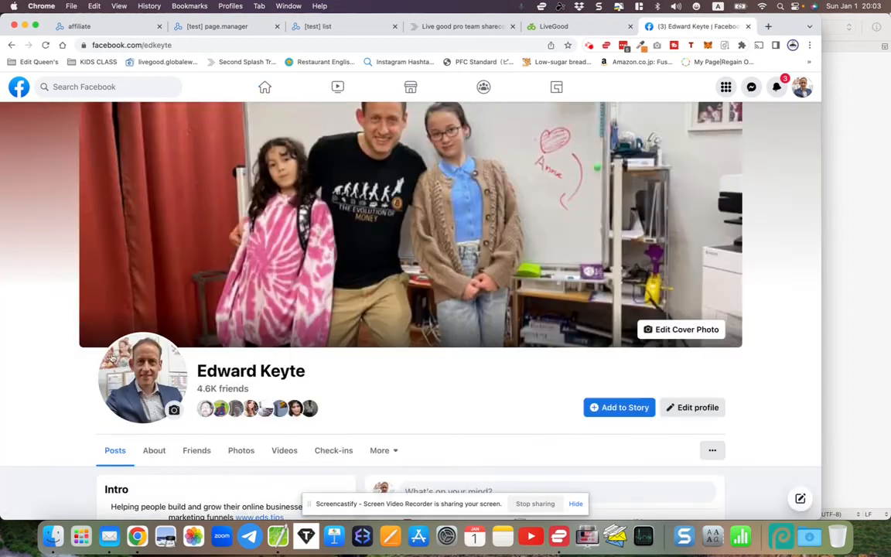
left_click(116, 359)
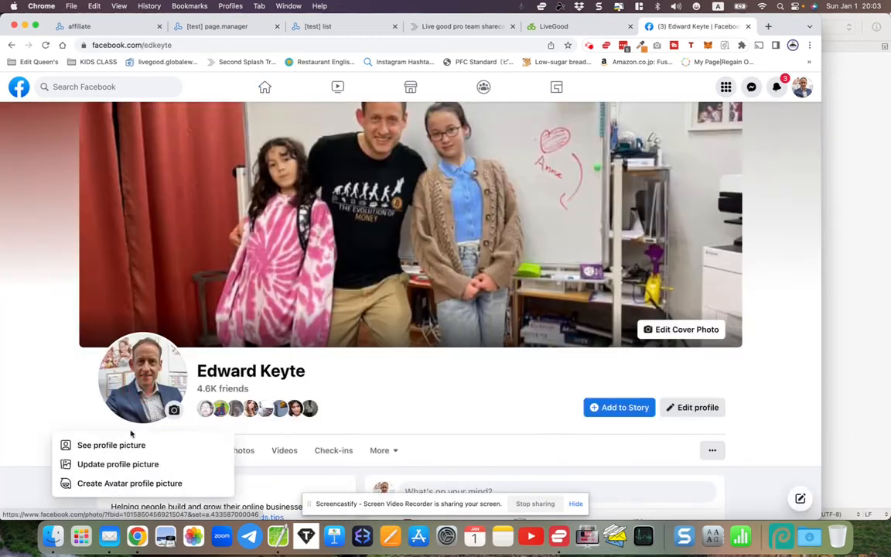
left_click(108, 447)
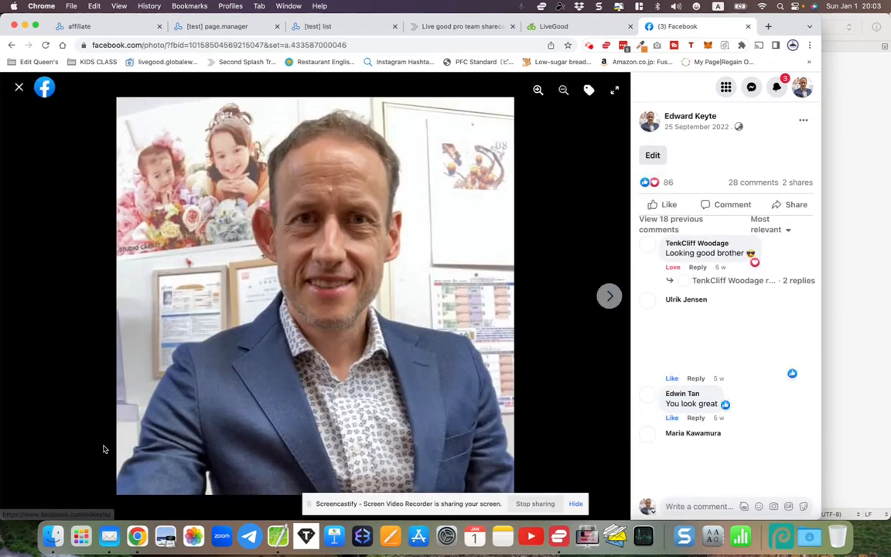
- Save the profile photo to the Desktop as edward.jpeg
right_click(243, 299)
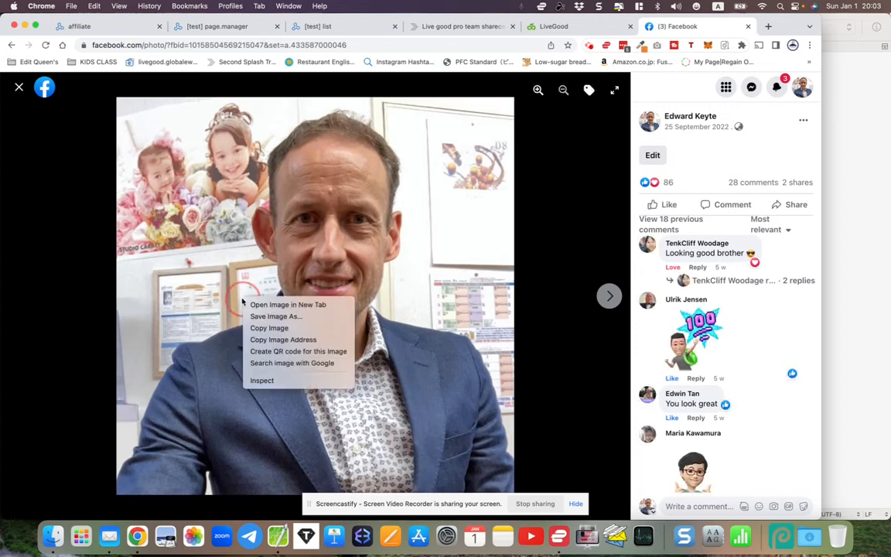
left_click(268, 317)
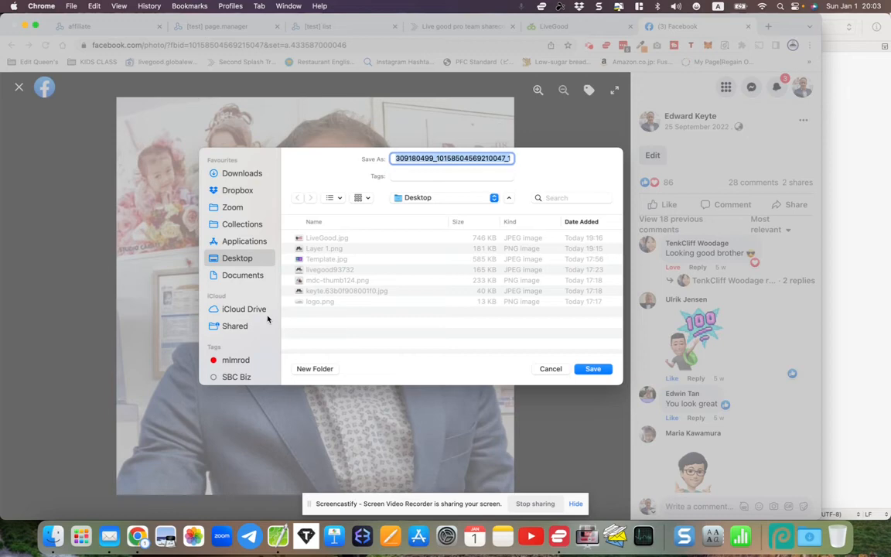
type("edward")
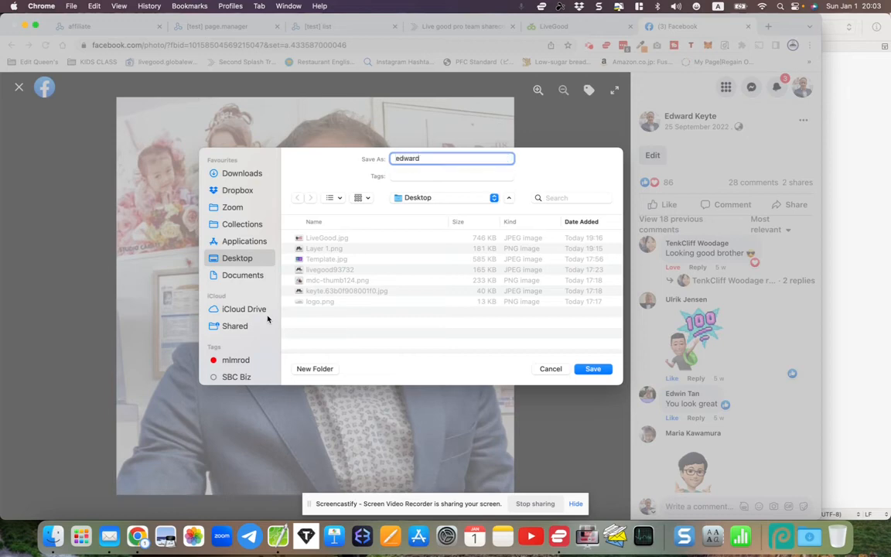
key("Return")
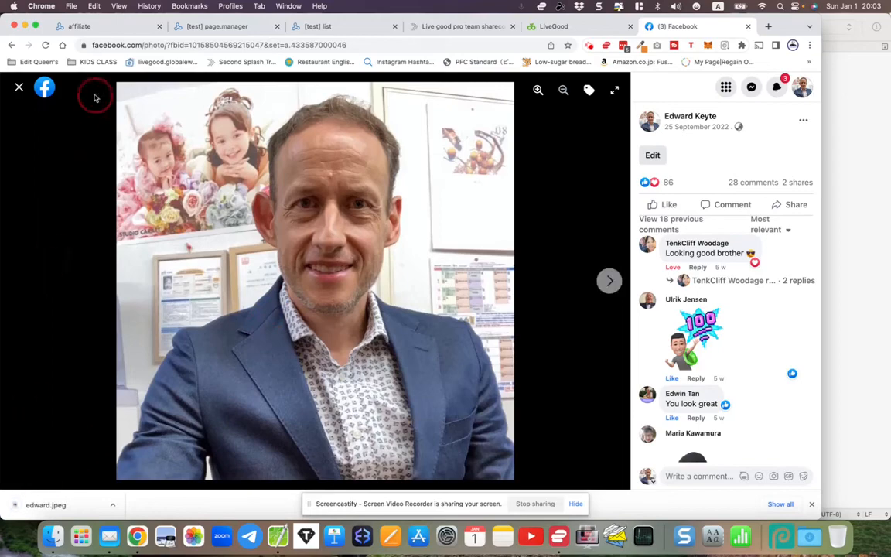
left_click(105, 27)
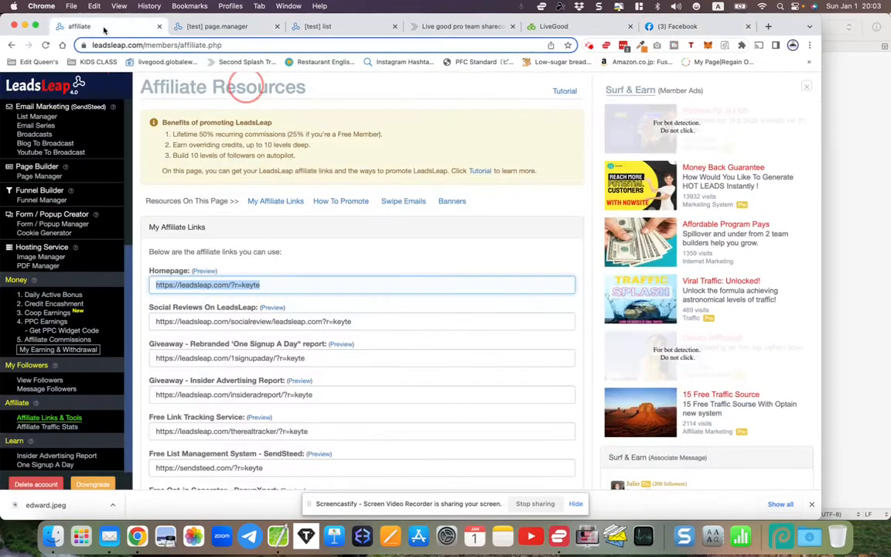
- Open the Image Manager under Hosting Service from the LeadsLeap dashboard
scroll(74, 205, "up", 2)
scroll(74, 206, "up", 5)
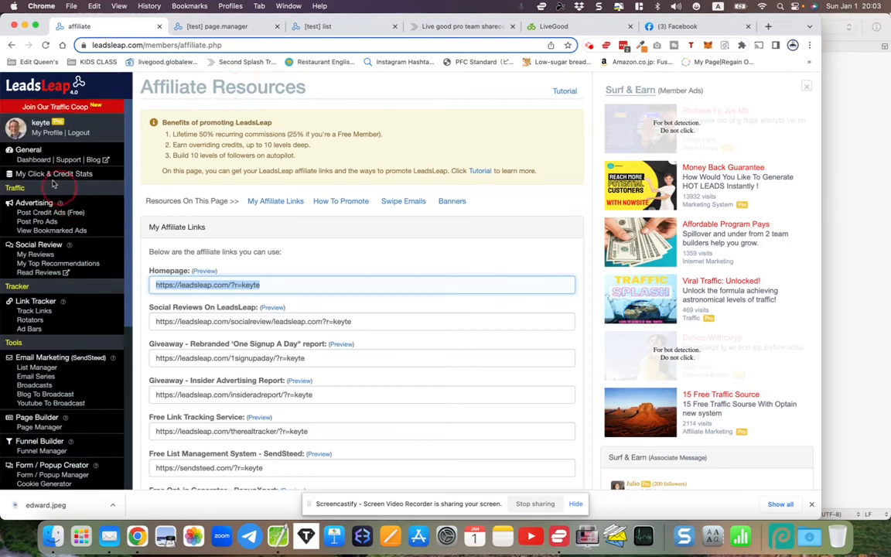
left_click(29, 156)
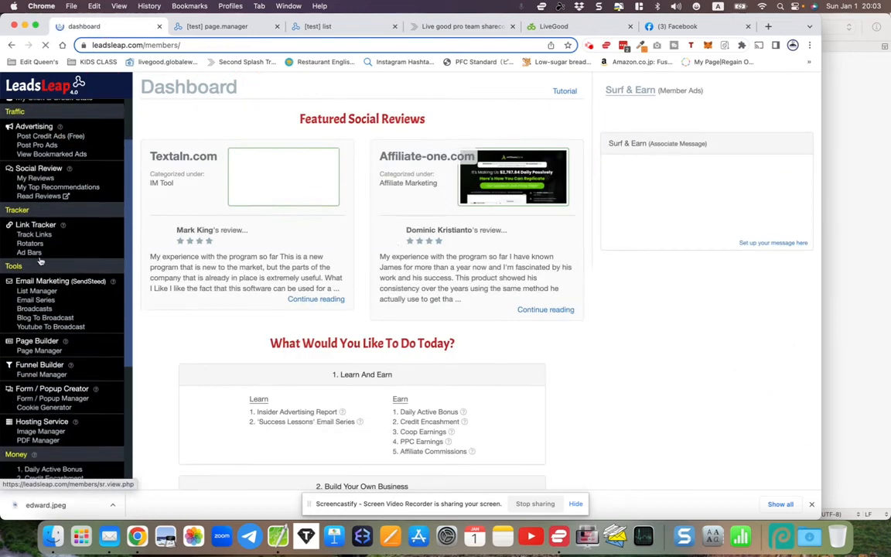
scroll(38, 259, "down", 4)
scroll(39, 262, "down", 5)
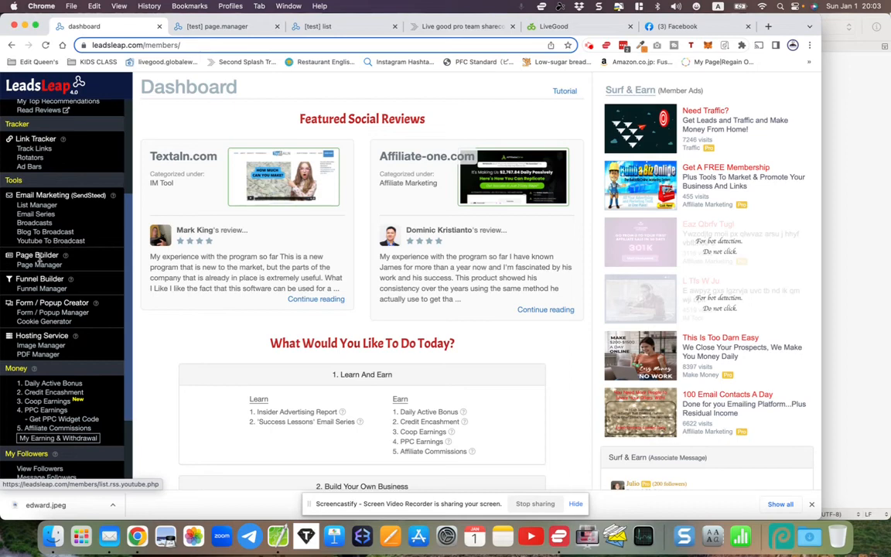
scroll(38, 258, "down", 2)
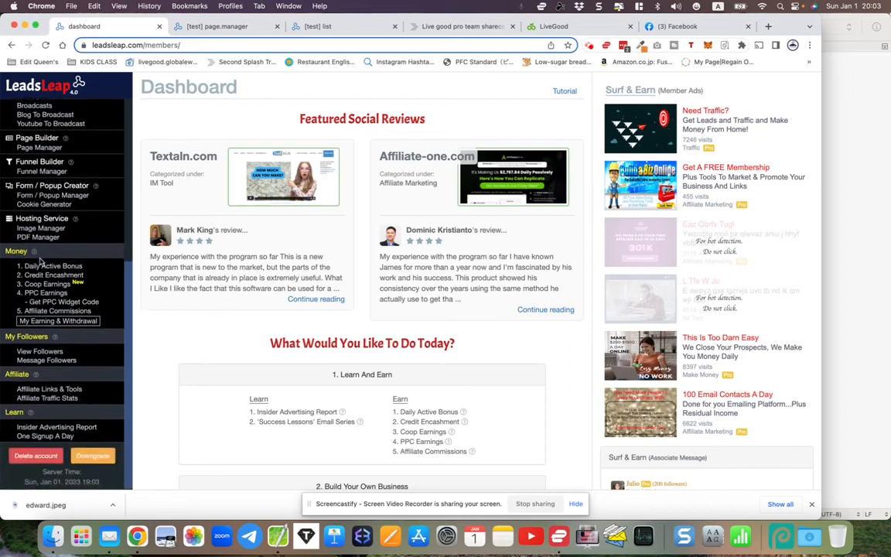
scroll(41, 263, "up", 1)
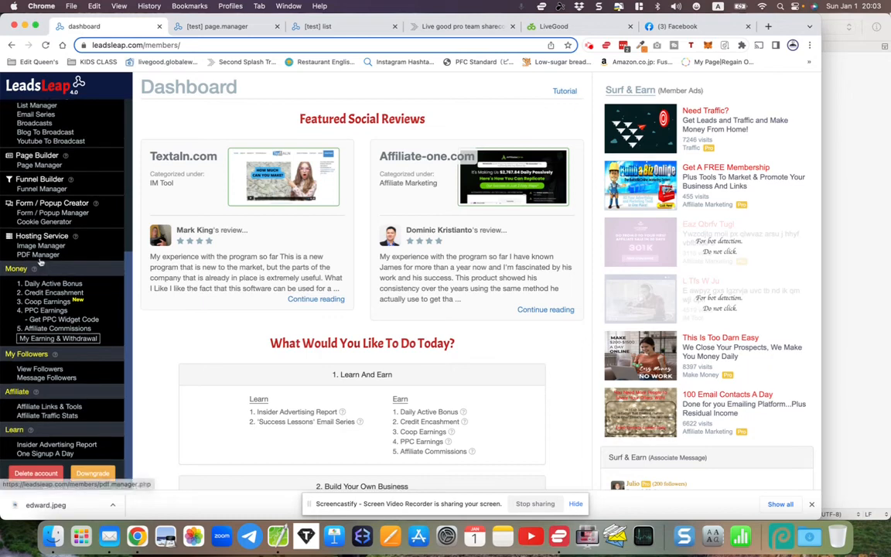
left_click_drag(15, 236, 68, 237)
left_click(43, 245)
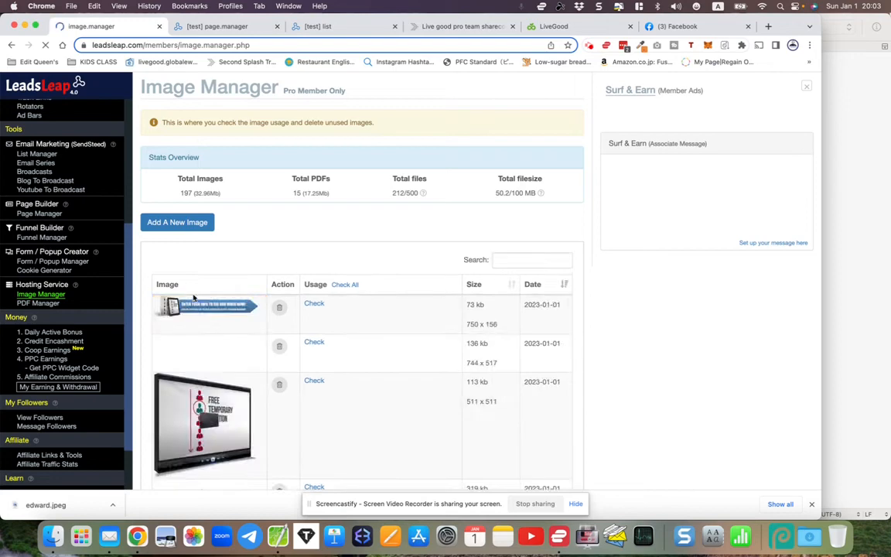
- Add a new image by uploading edward.jpeg
scroll(193, 298, "down", 10)
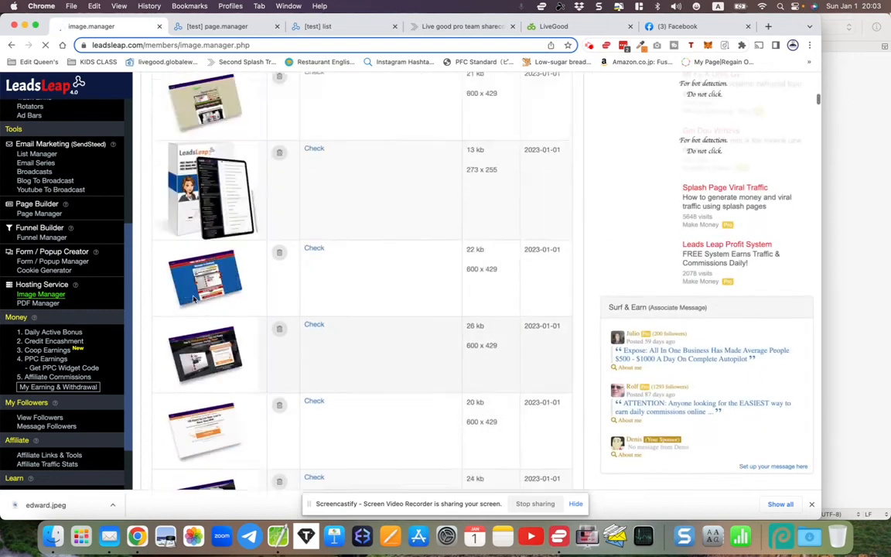
scroll(194, 299, "up", 10)
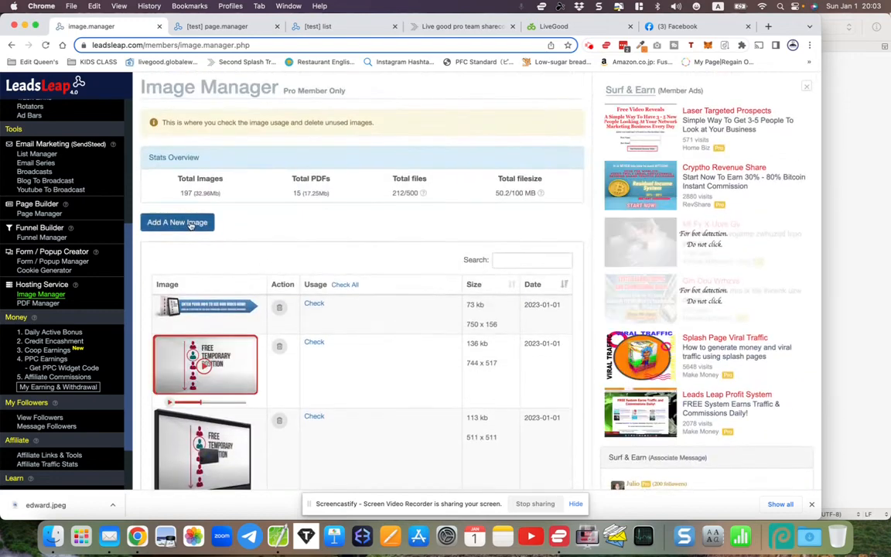
left_click(194, 224)
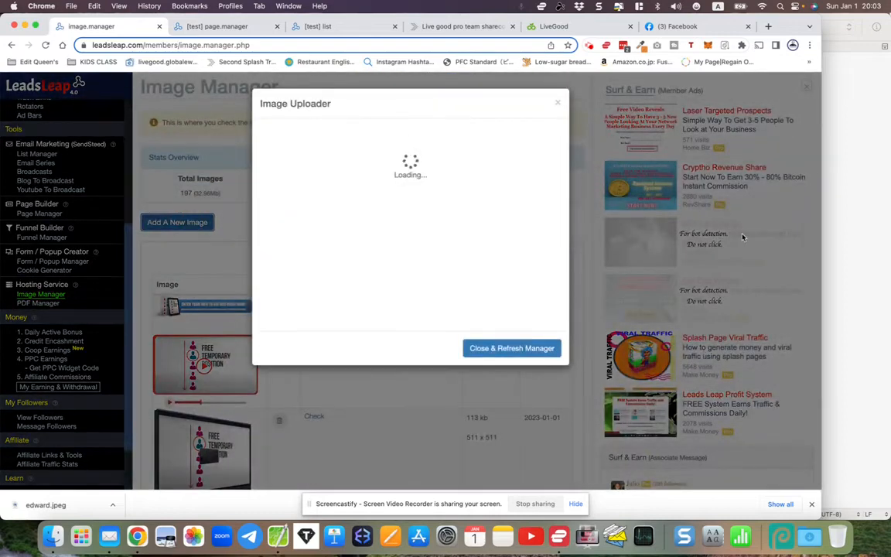
left_click(308, 164)
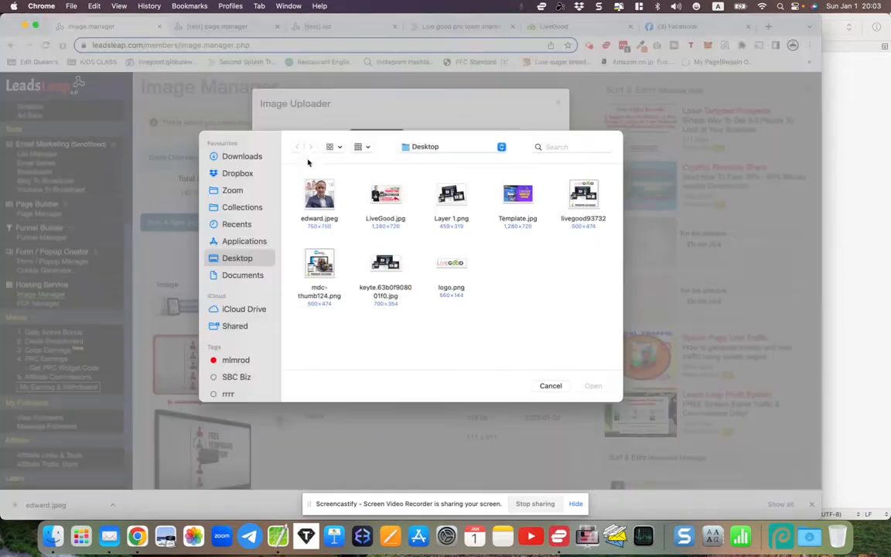
double_click(320, 195)
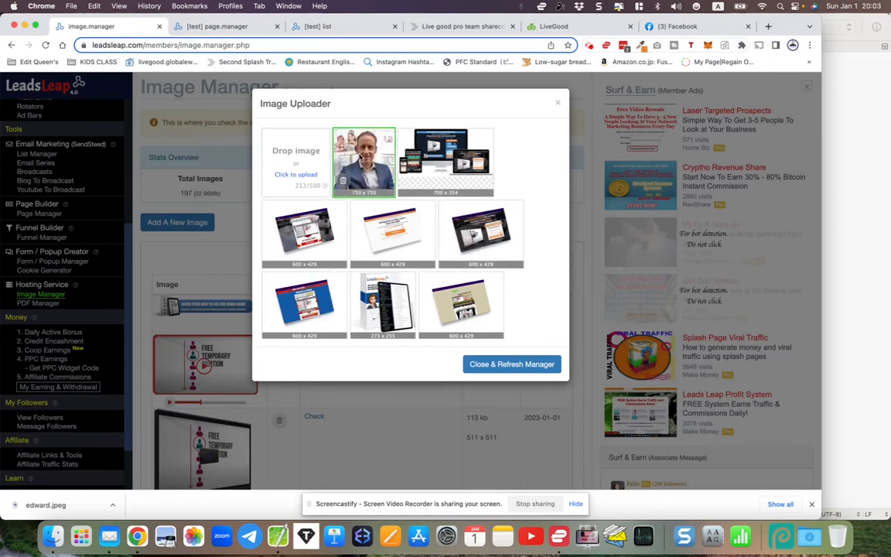
- Refresh the image list and copy the 750 × 750 portrait photo's image address
left_click(512, 365)
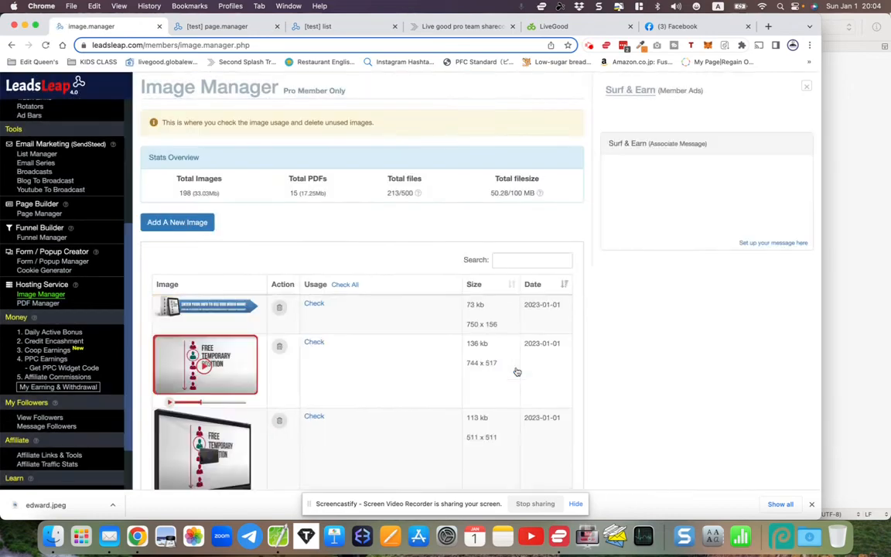
scroll(356, 342, "down", 5)
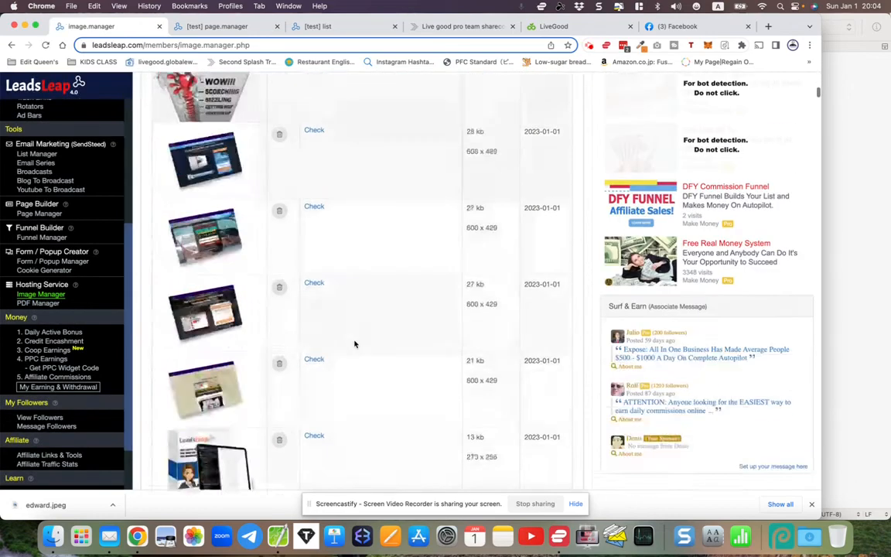
scroll(354, 343, "down", 5)
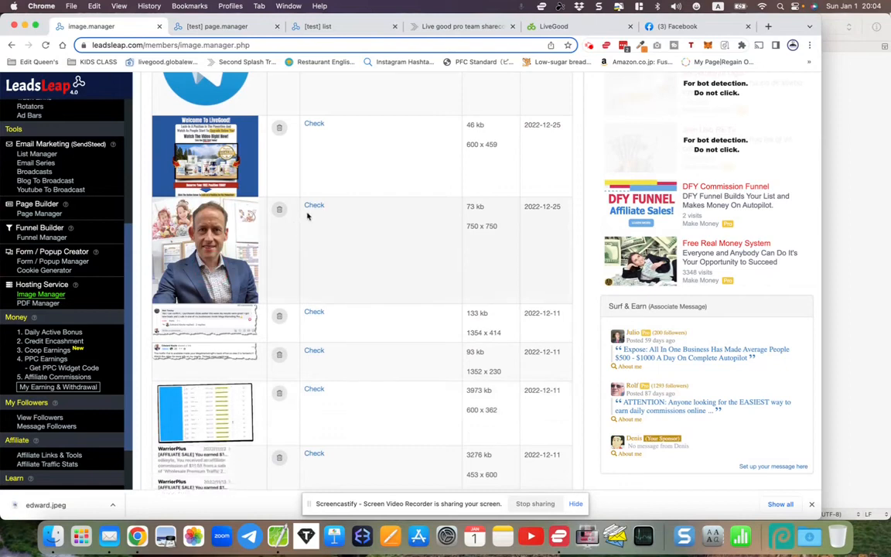
right_click(199, 252)
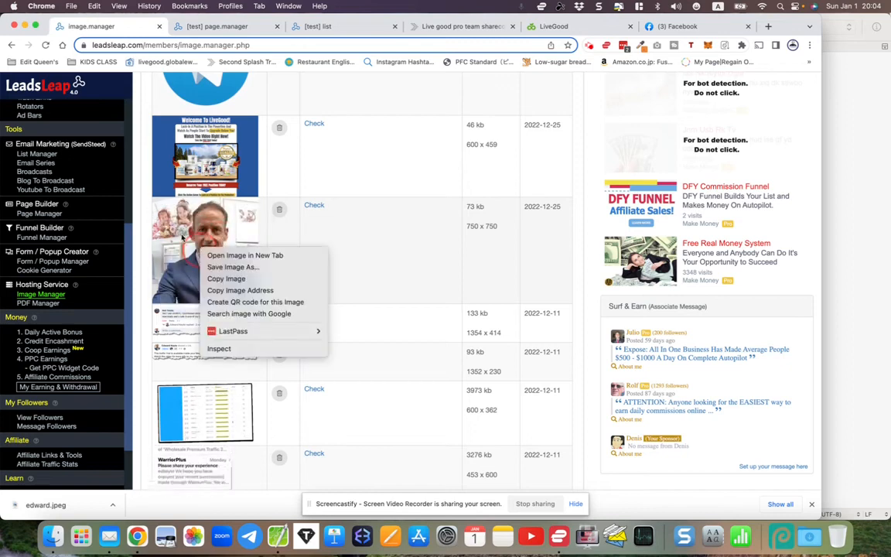
right_click(183, 238)
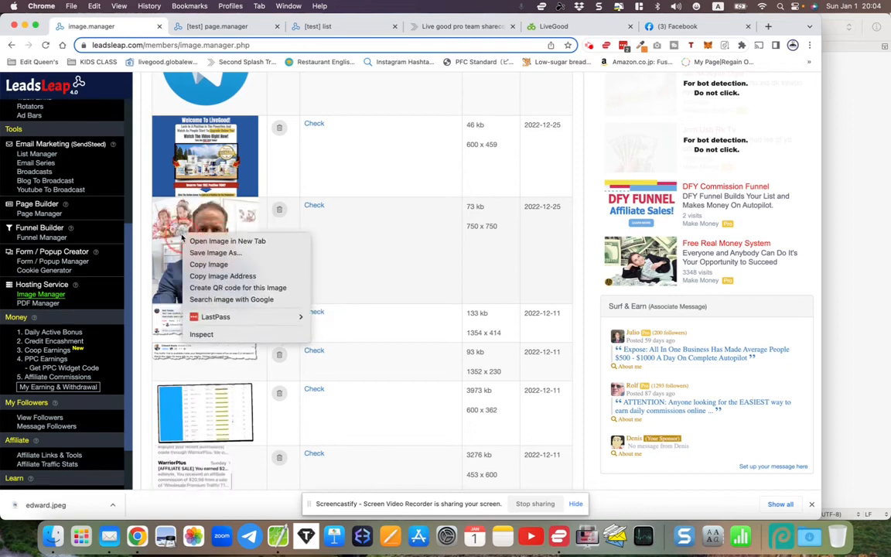
left_click(207, 277)
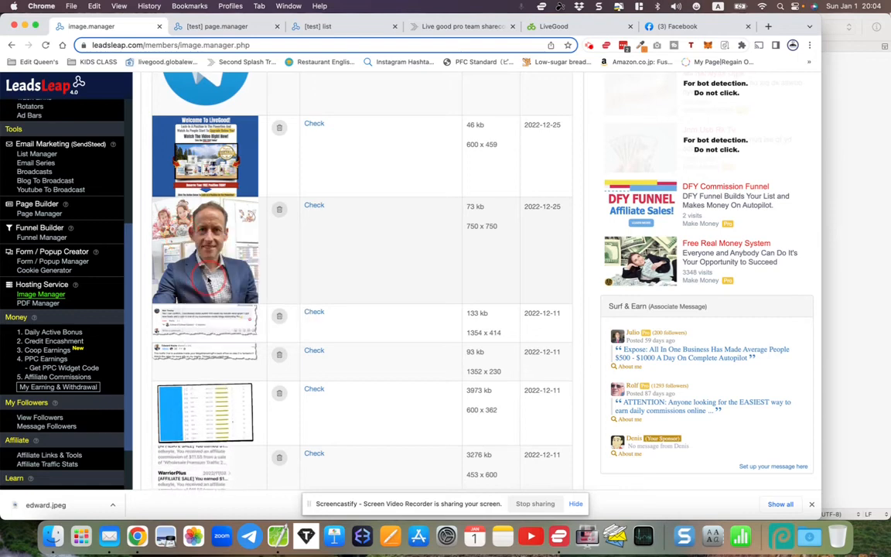
- Paste the copied portrait image link into the replacer's picture URL field
left_click(231, 31)
right_click(312, 352)
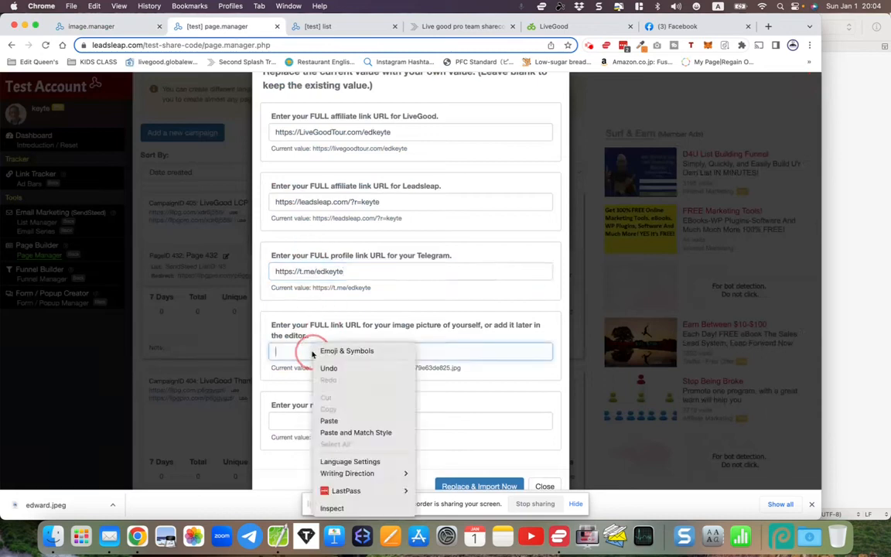
left_click(331, 420)
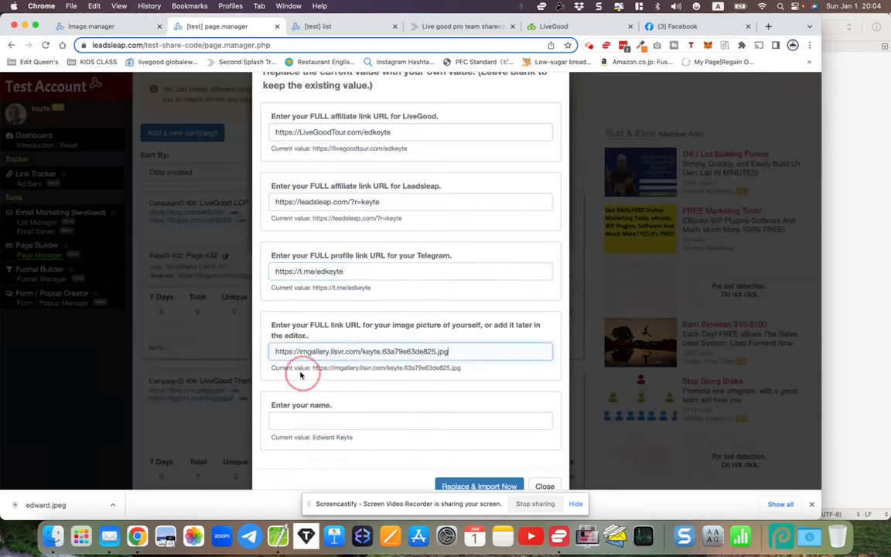
left_click_drag(276, 352, 488, 348)
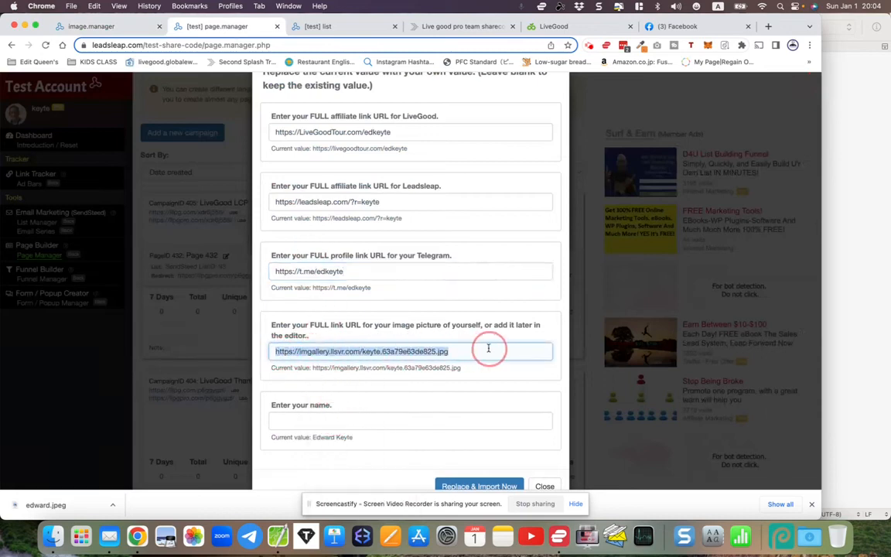
- Enter your name in the name field and run Replace & Import Now
scroll(489, 348, "down", 2)
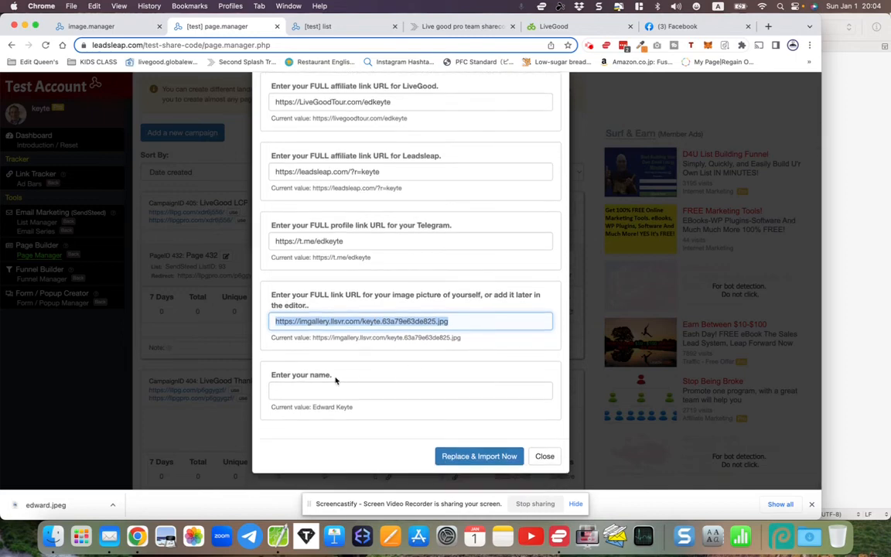
left_click(297, 391)
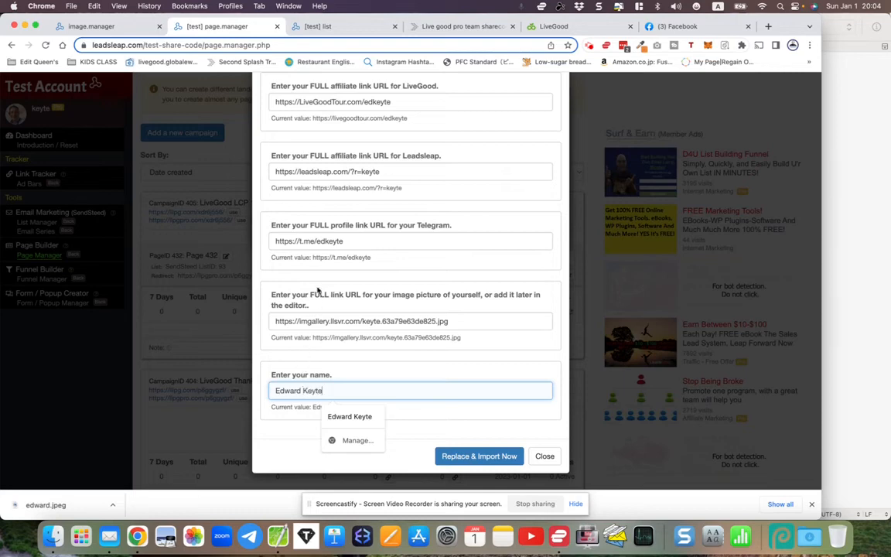
scroll(318, 290, "up", 2)
scroll(318, 290, "down", 1)
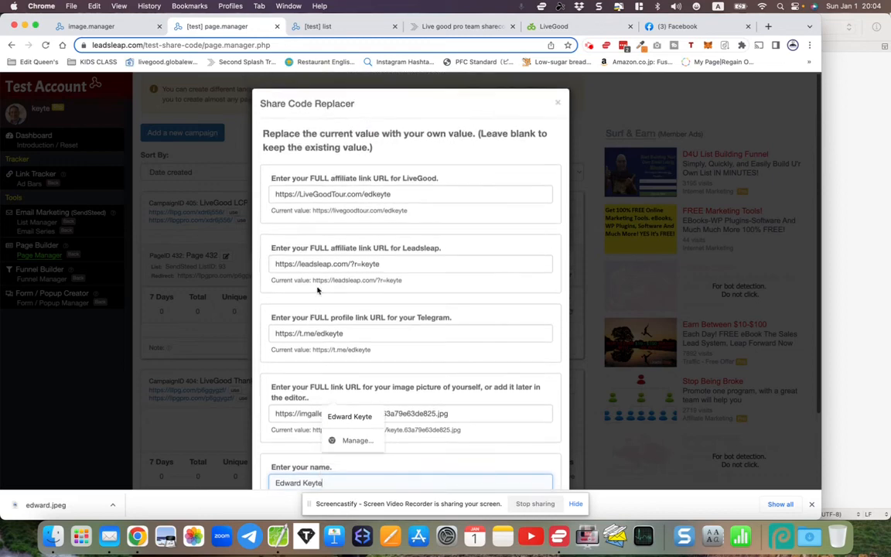
scroll(317, 290, "down", 1)
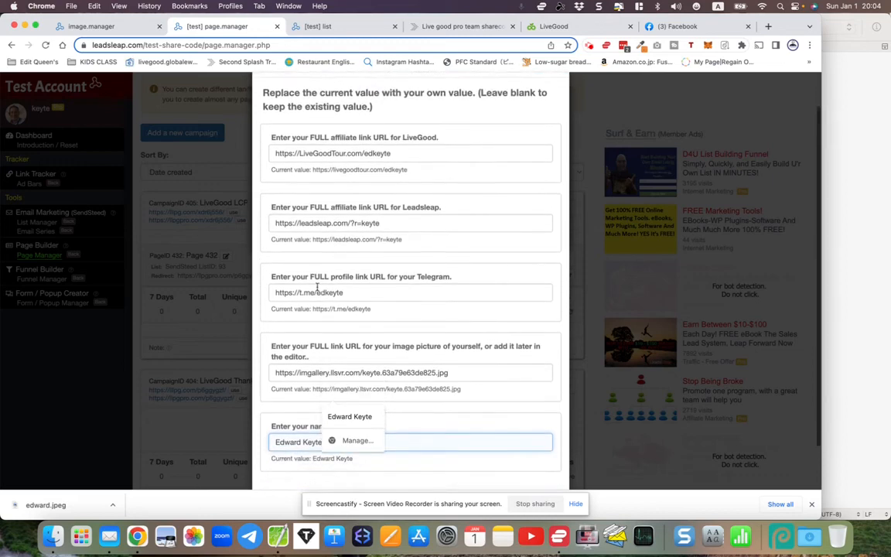
scroll(282, 175, "up", 2)
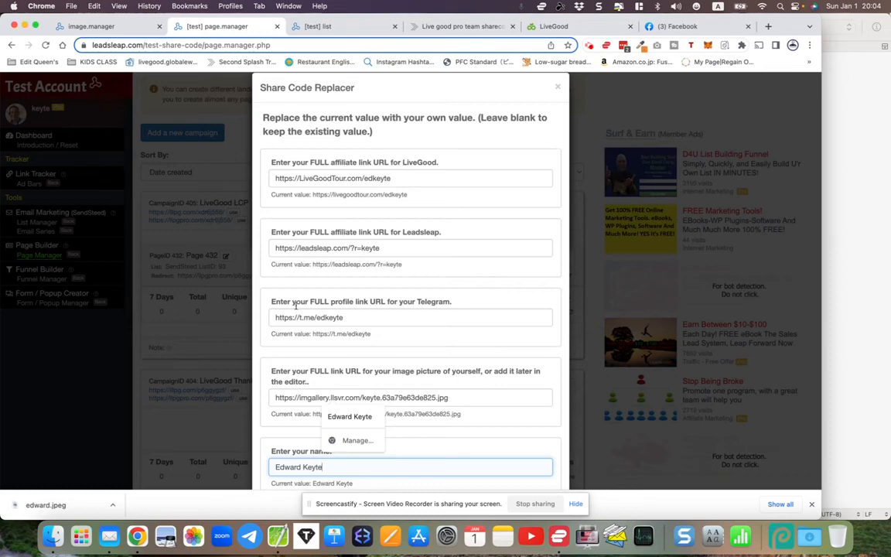
scroll(354, 297, "down", 5)
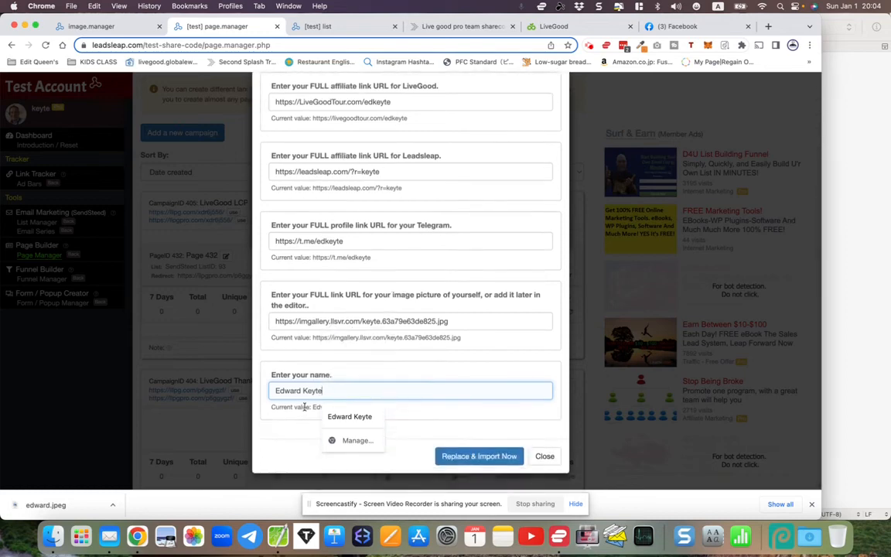
left_click(459, 457)
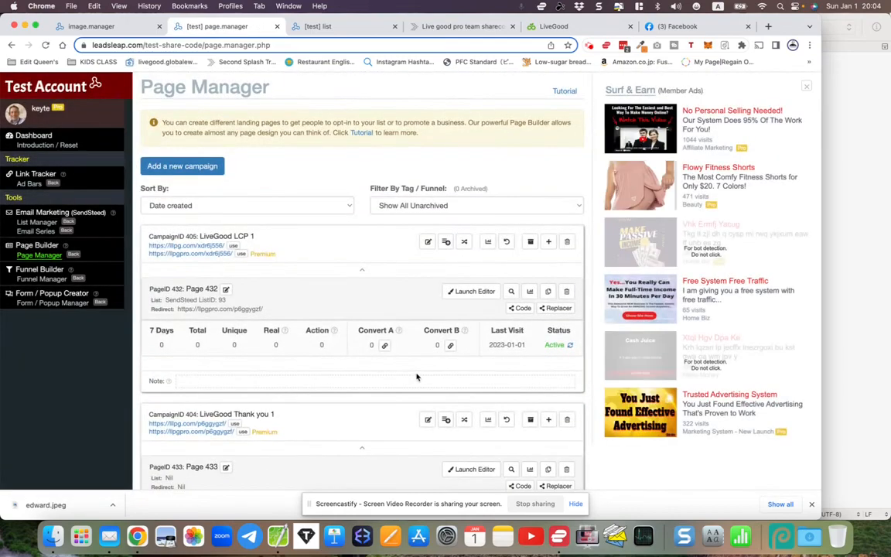
scroll(417, 378, "down", 2)
scroll(417, 377, "up", 1)
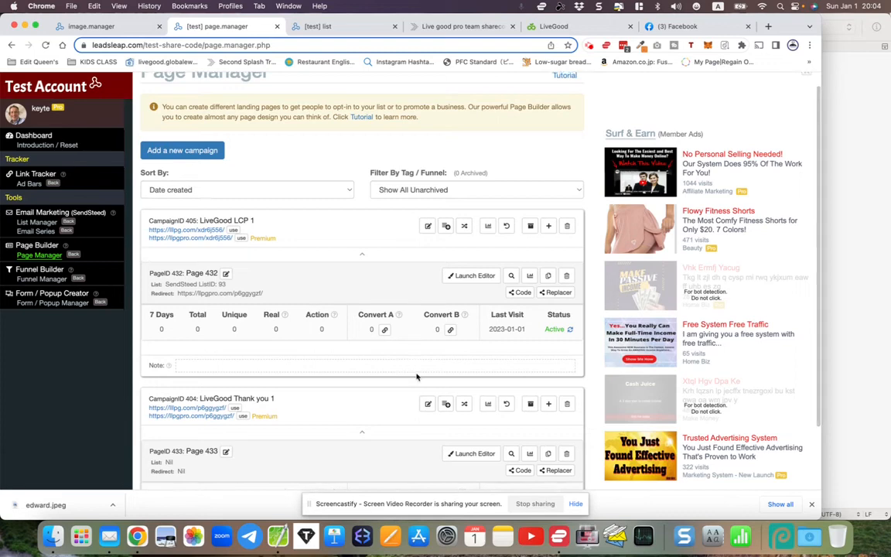
scroll(417, 378, "down", 2)
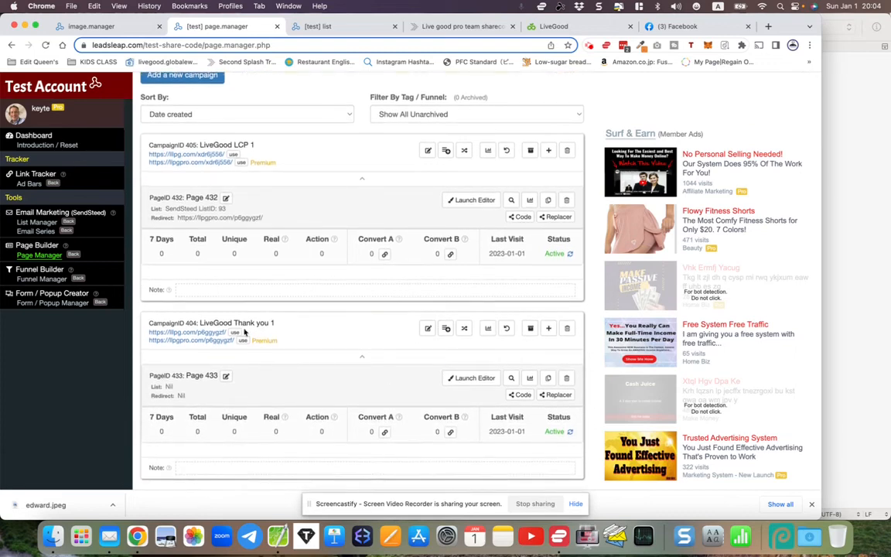
left_click(472, 378)
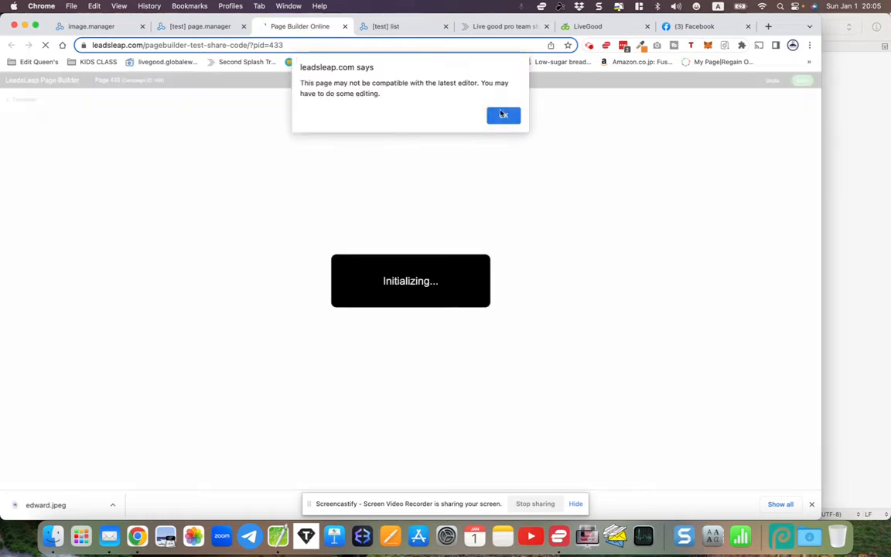
left_click(501, 114)
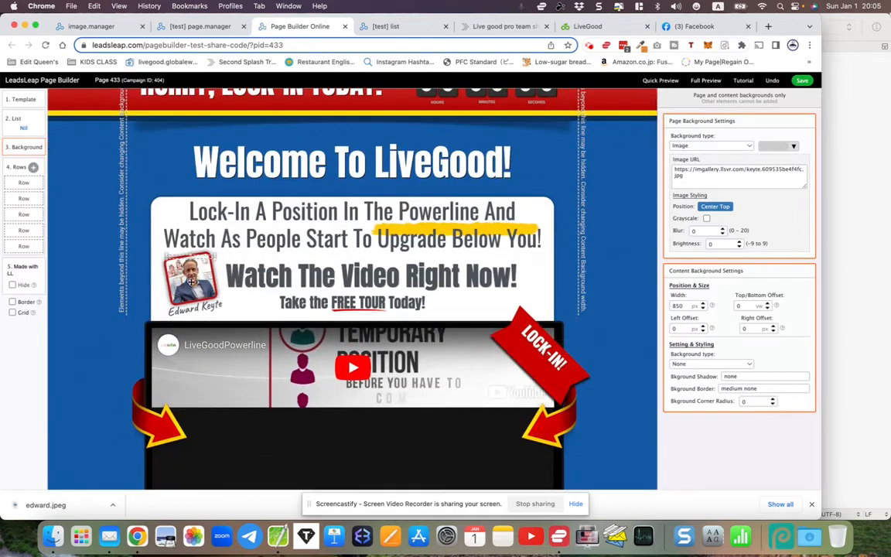
scroll(330, 368, "up", 1)
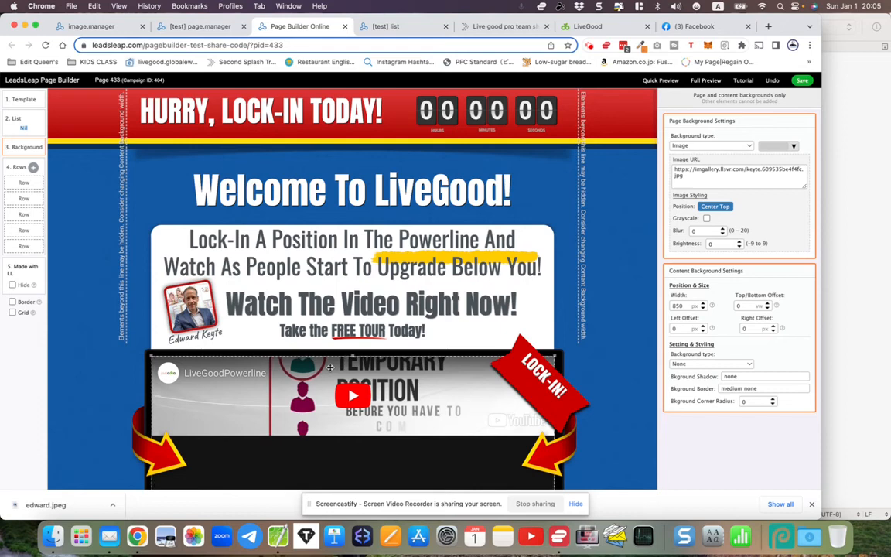
scroll(330, 368, "down", 3)
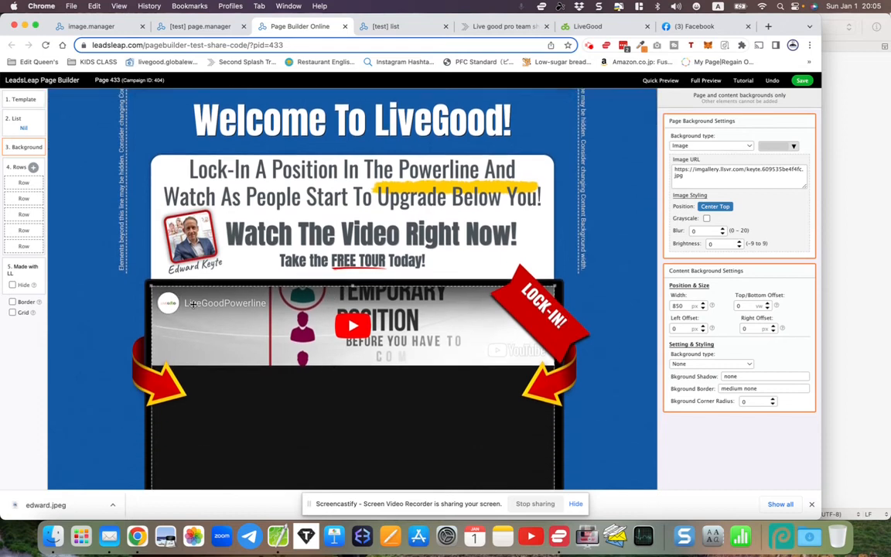
left_click(189, 252)
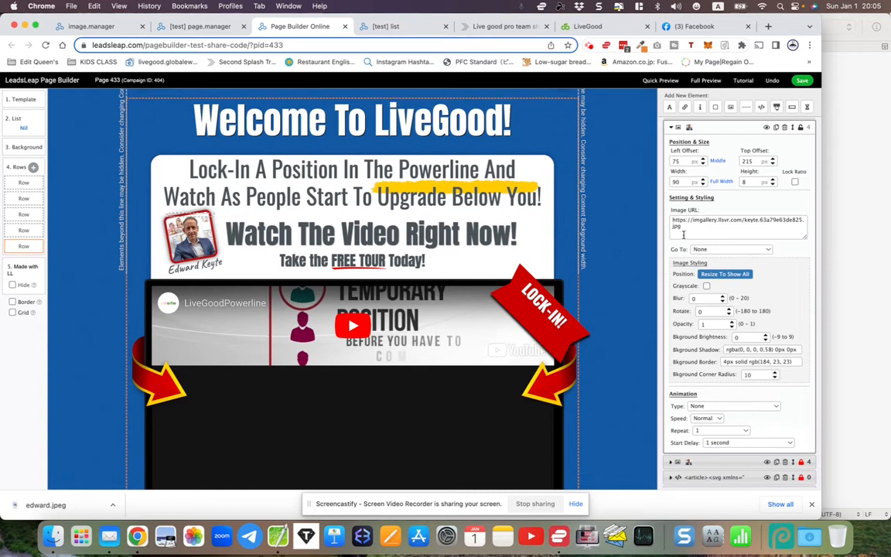
scroll(502, 289, "down", 10)
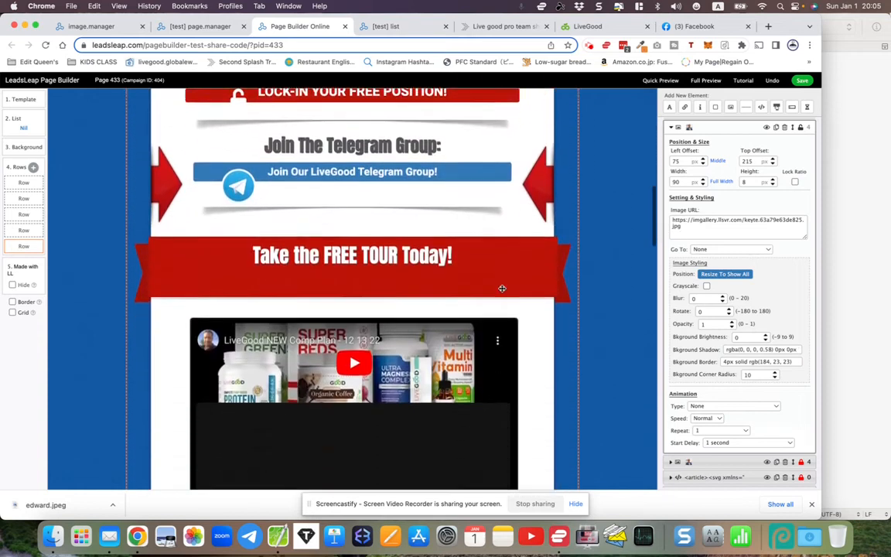
scroll(503, 288, "down", 2)
scroll(395, 321, "up", 6)
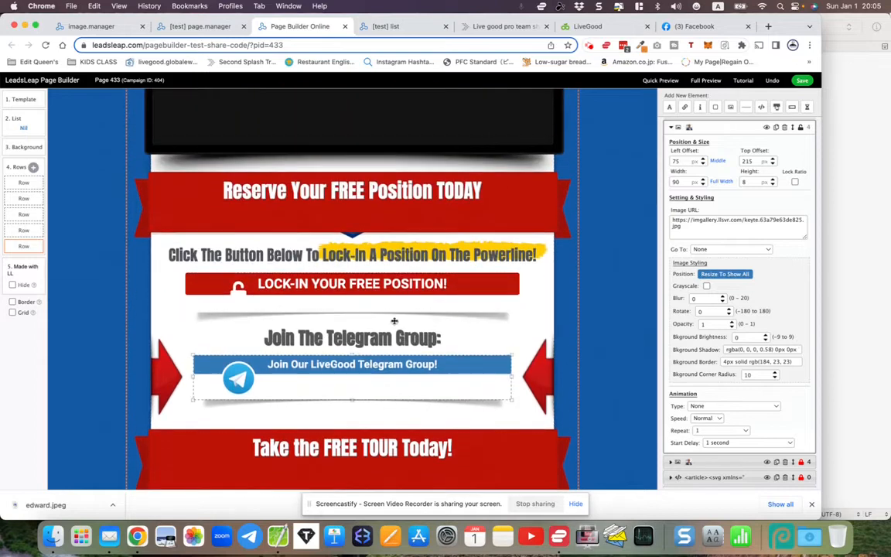
scroll(399, 344, "up", 8)
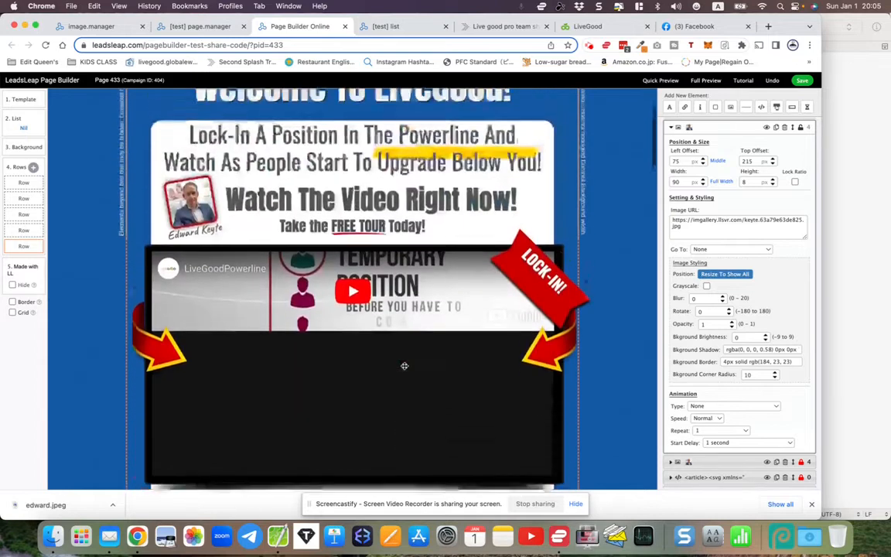
scroll(404, 365, "up", 2)
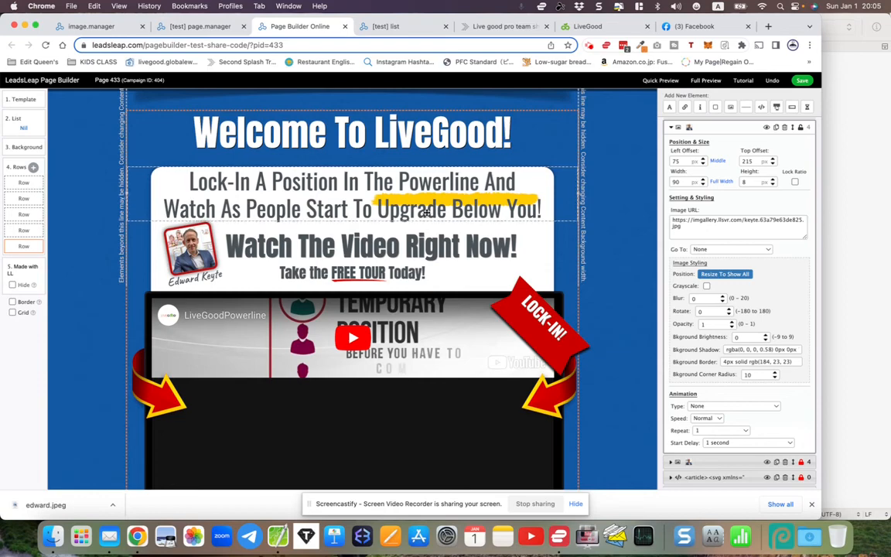
scroll(427, 212, "down", 15)
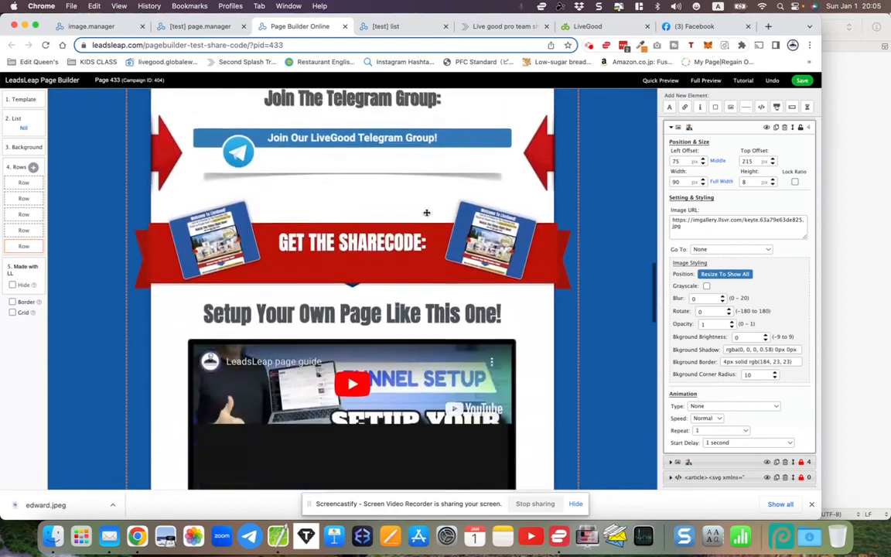
scroll(427, 212, "down", 15)
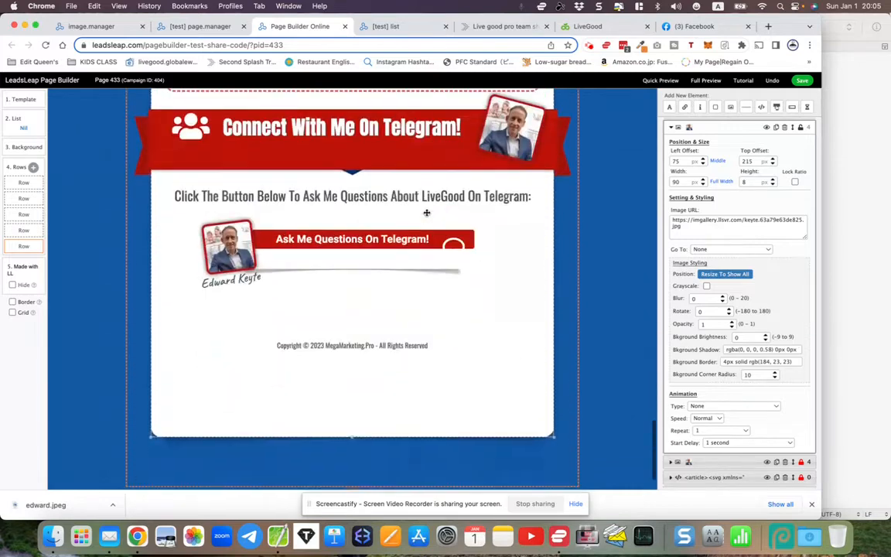
scroll(427, 212, "up", 10)
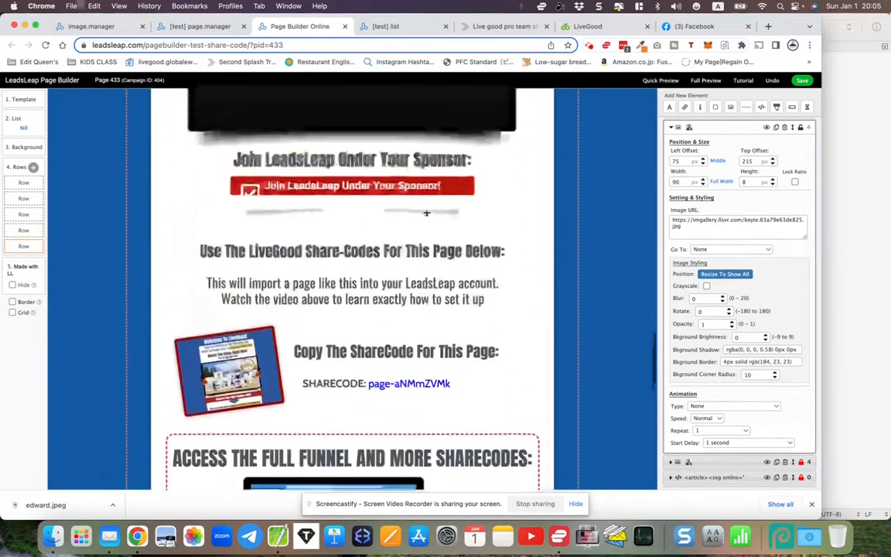
left_click(478, 210)
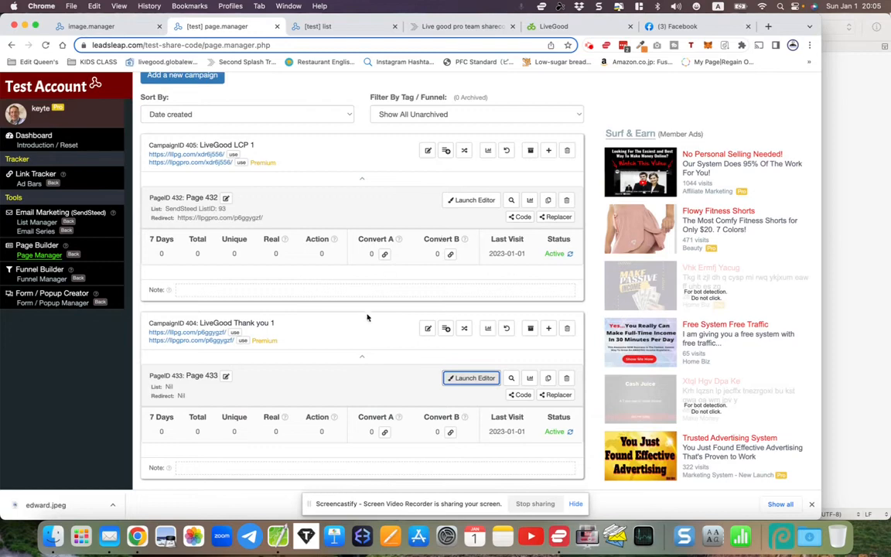
- Open the test account's email lists and show LiveGood followups' welcome and verification emails
left_click(137, 307)
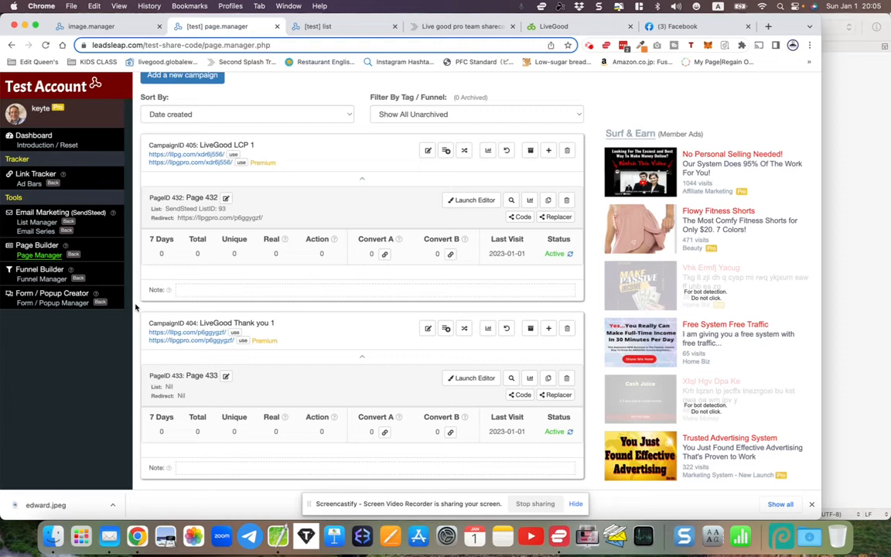
scroll(731, 455, "up", 1)
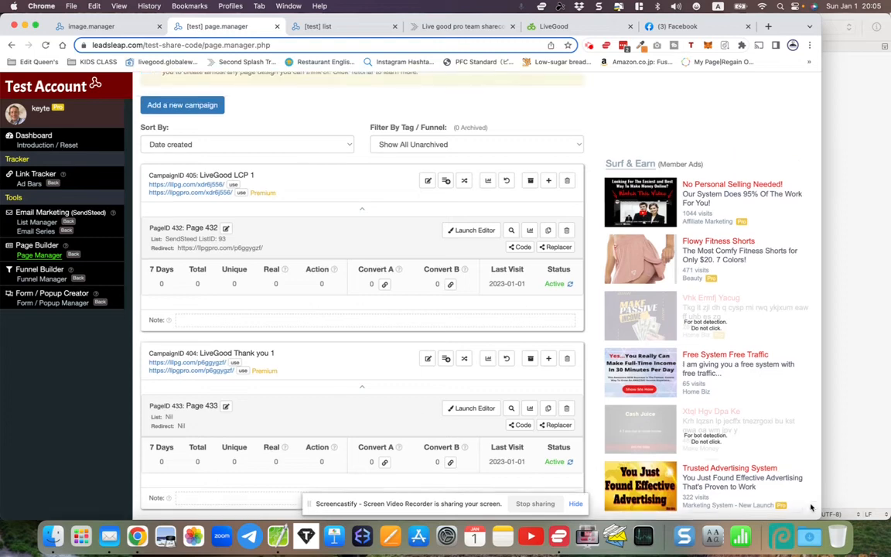
left_click(345, 30)
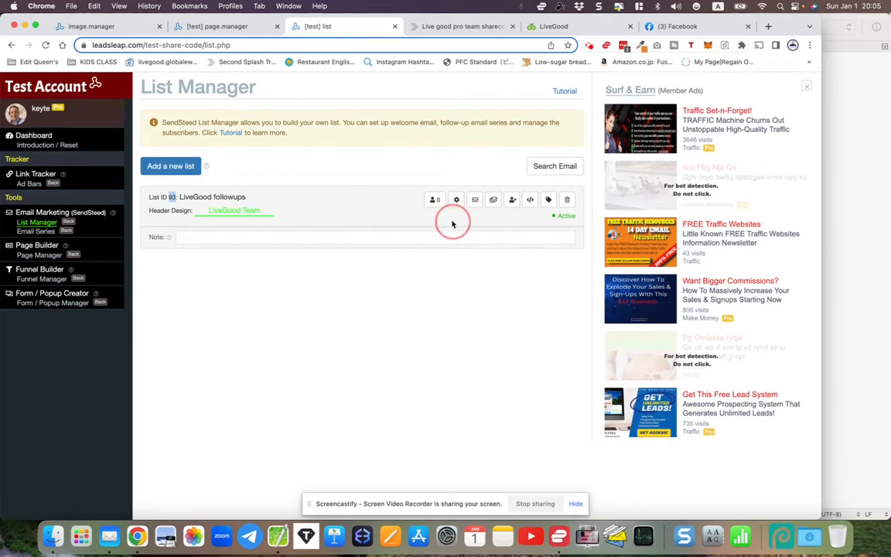
left_click(380, 147)
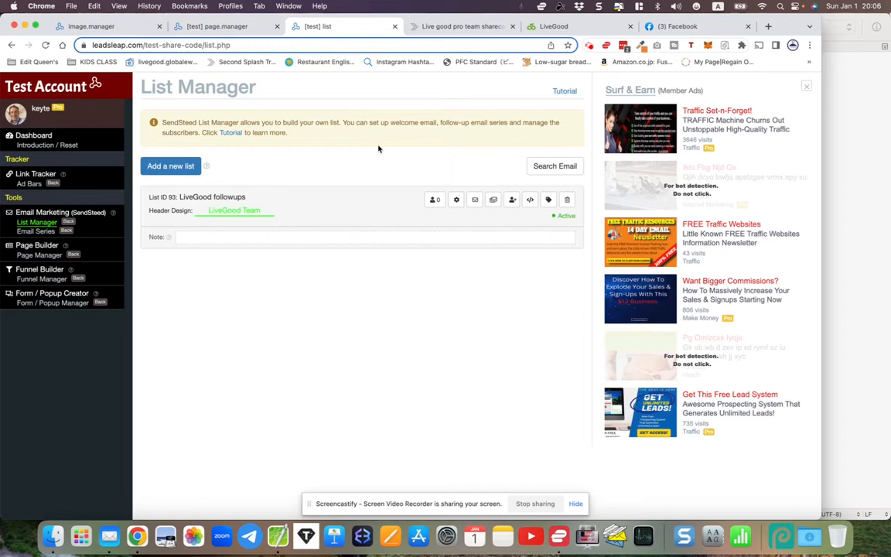
left_click(474, 200)
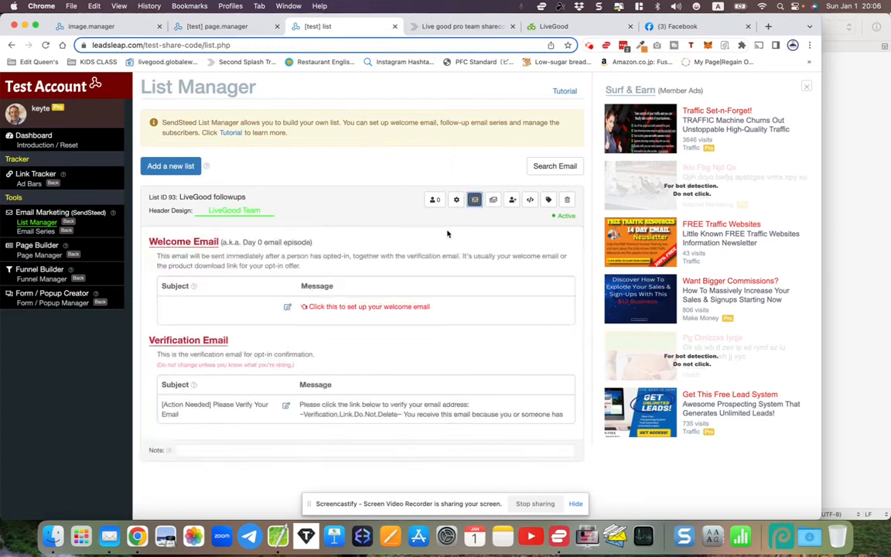
- Review and close the welcome email editor, then display the list's empty email series
left_click(288, 308)
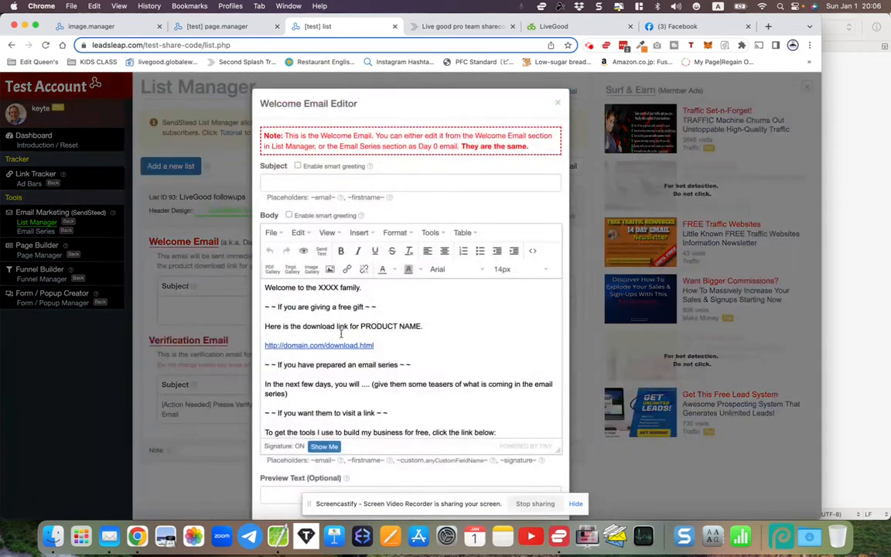
left_click_drag(264, 287, 307, 442)
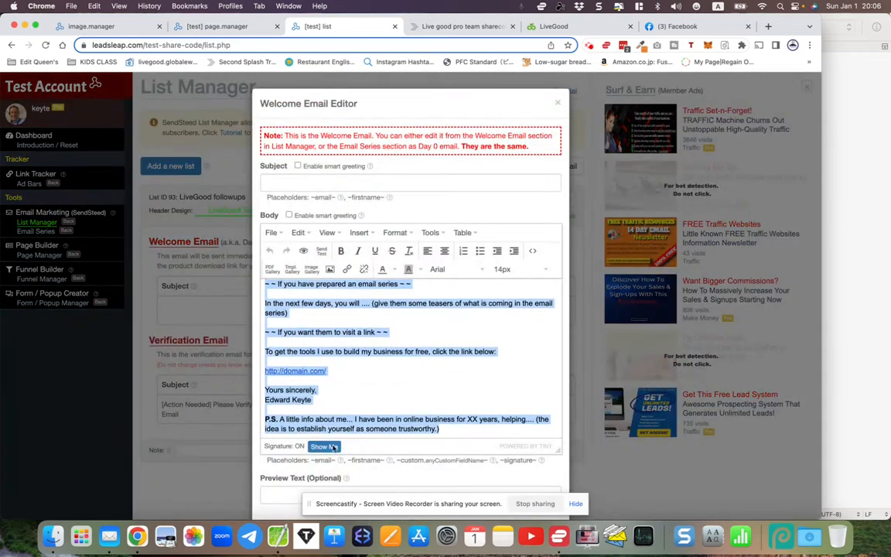
left_click(559, 105)
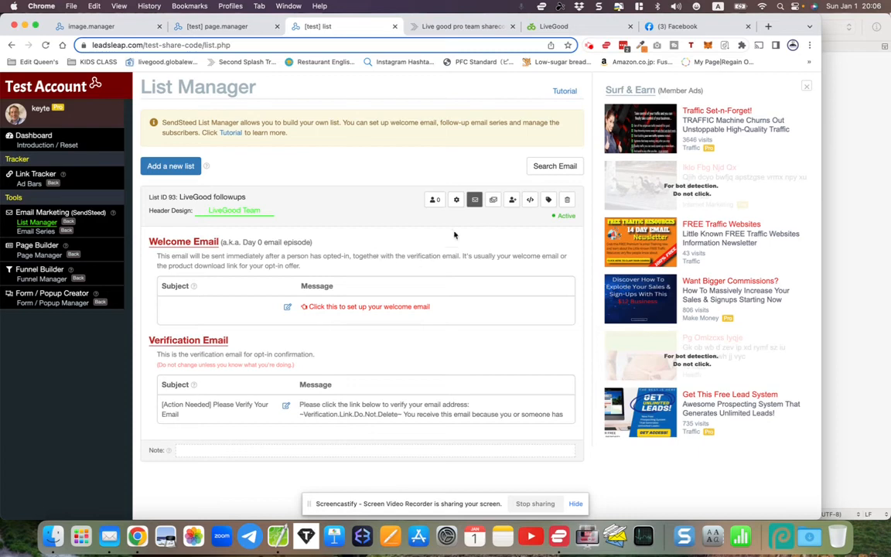
left_click(494, 200)
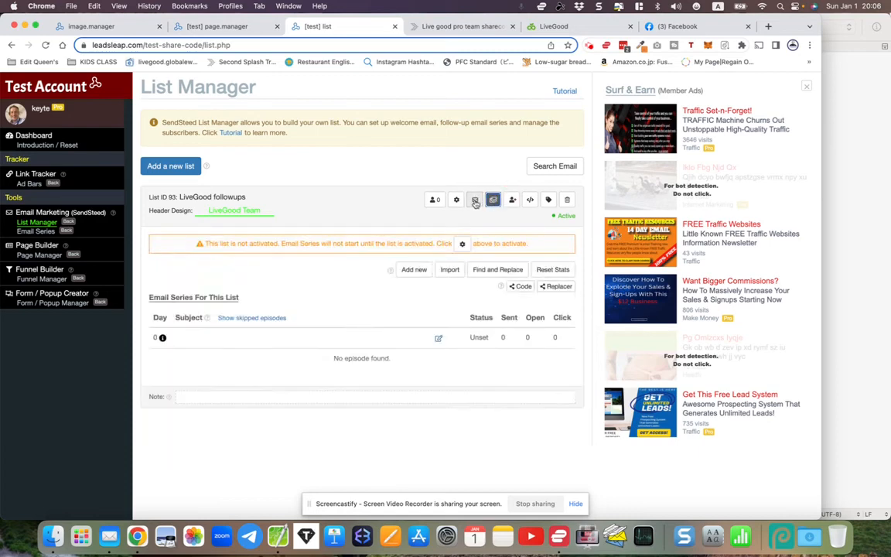
left_click(475, 199)
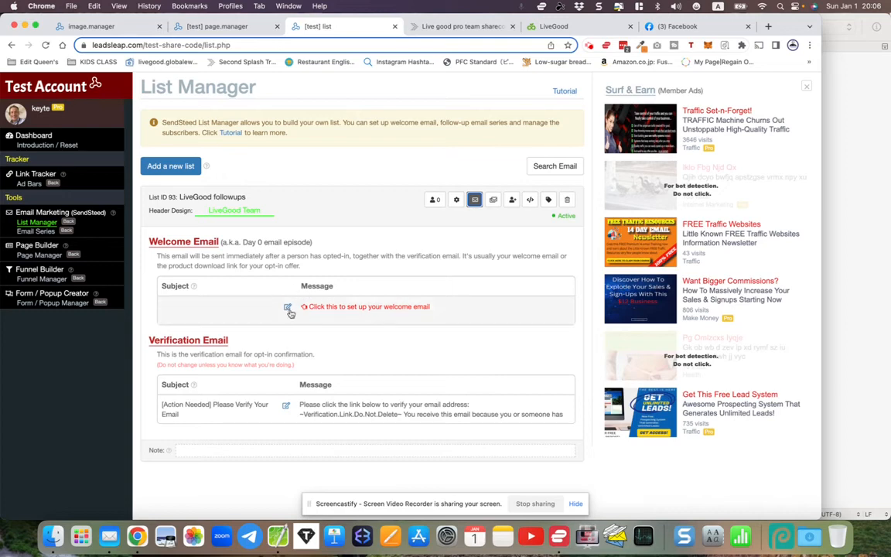
left_click(492, 200)
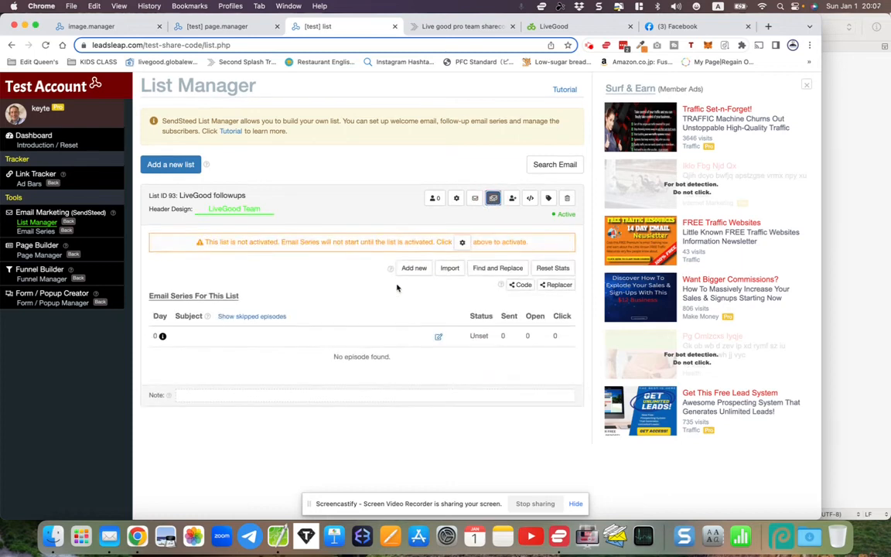
left_click(450, 272)
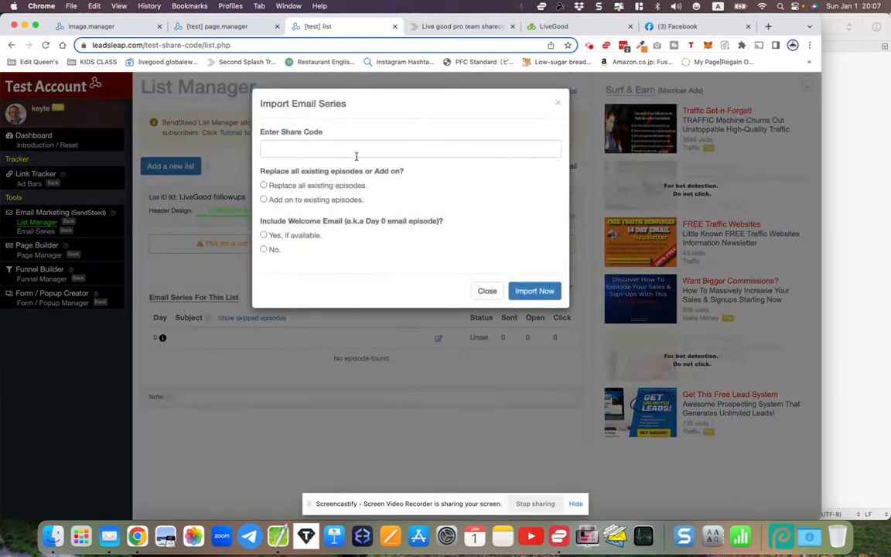
left_click(442, 23)
scroll(414, 178, "down", 5)
left_click_drag(368, 265, 468, 272)
right_click(467, 273)
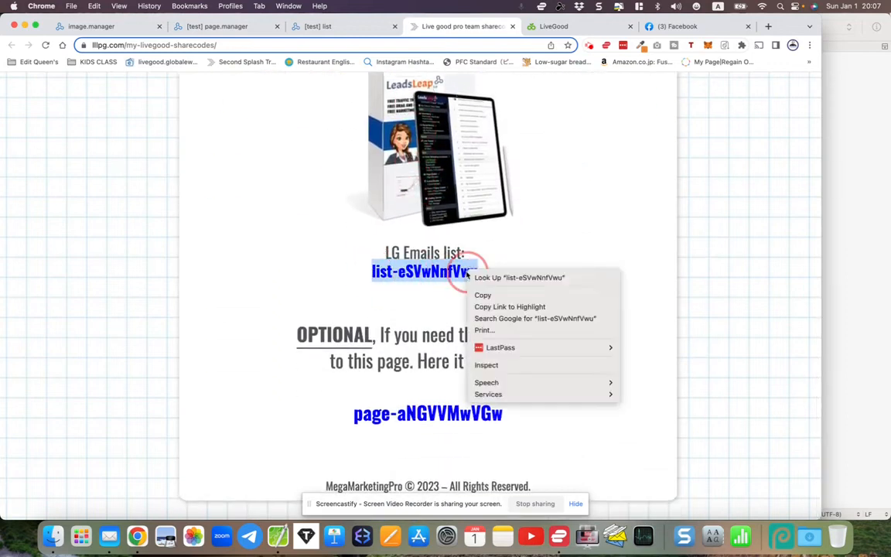
left_click(479, 295)
left_click(328, 26)
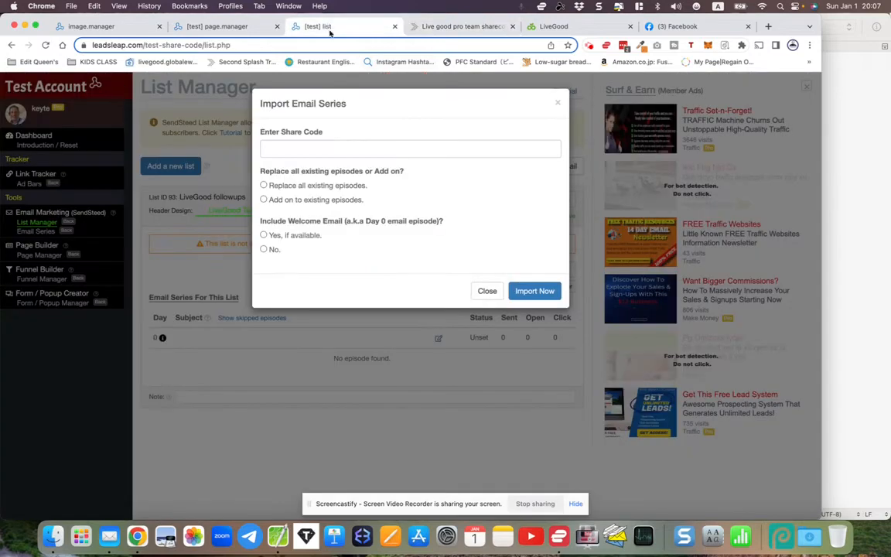
right_click(289, 147)
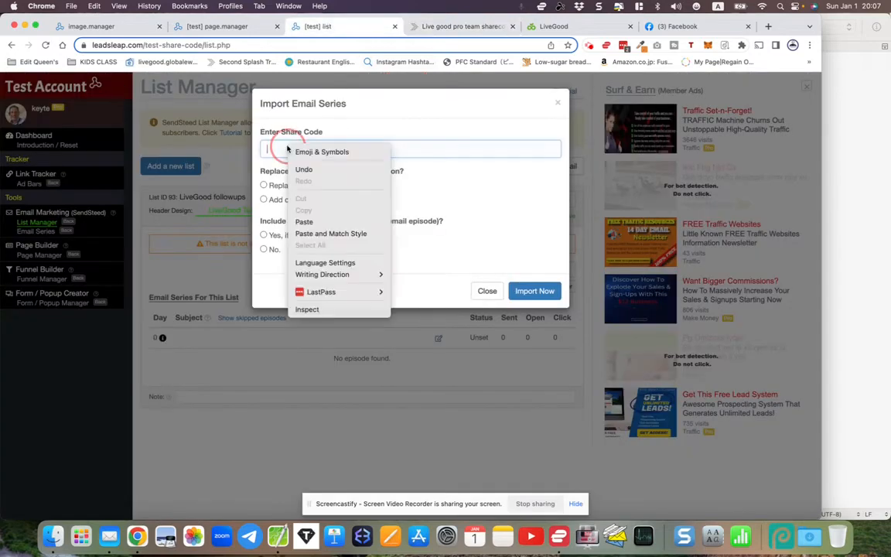
left_click(311, 223)
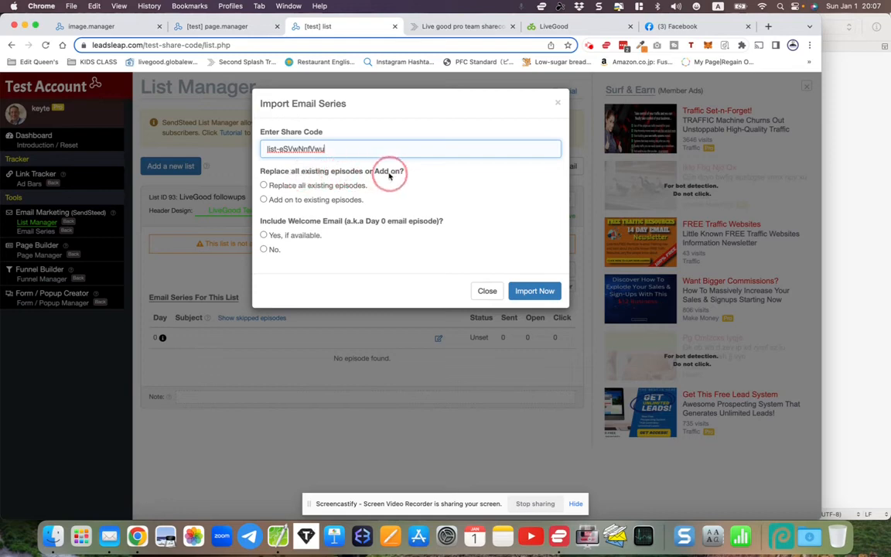
- Choose to replace all episodes and include the welcome email, then run the import
left_click(263, 185)
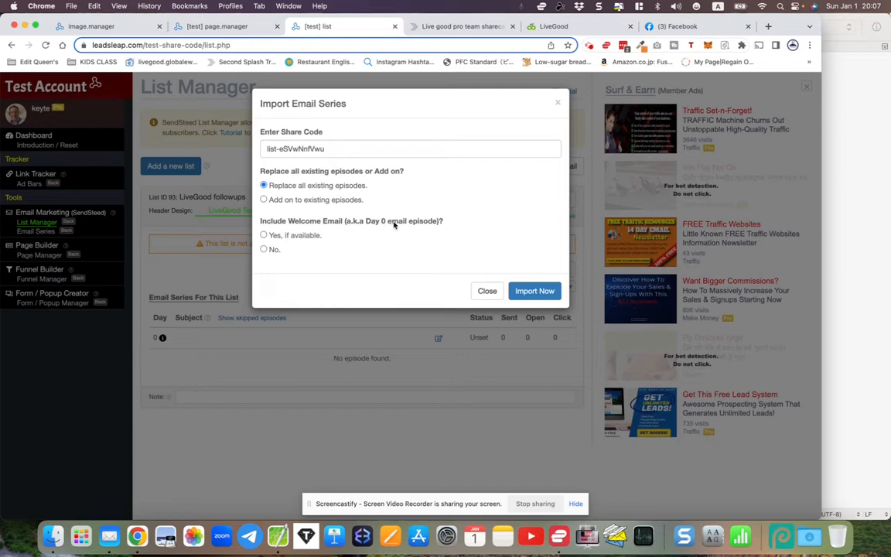
left_click(264, 236)
left_click(526, 295)
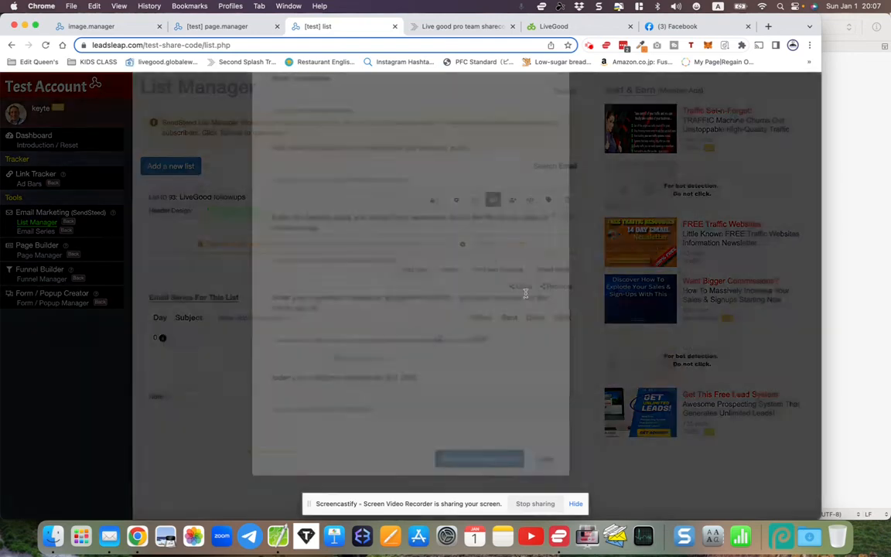
- Type your name into the name replacement field
scroll(496, 291, "down", 3)
scroll(498, 291, "up", 3)
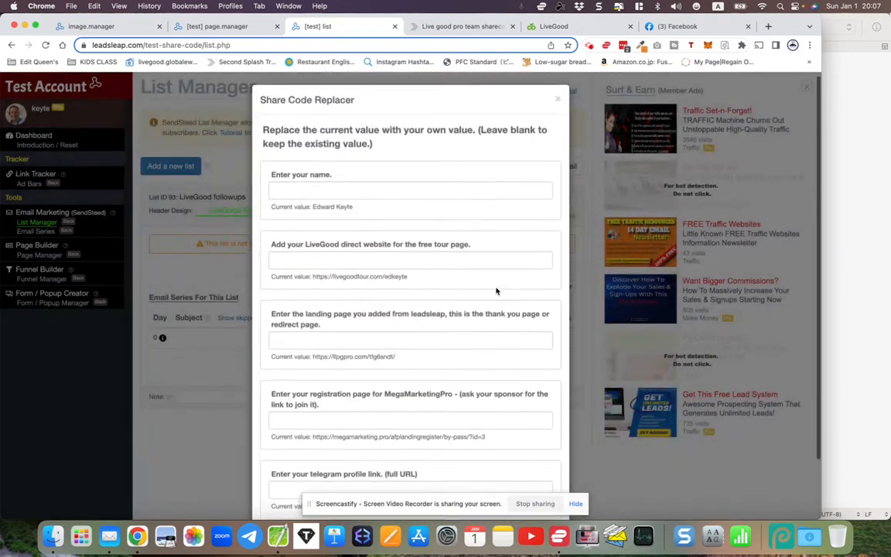
left_click(296, 192)
type("Edward")
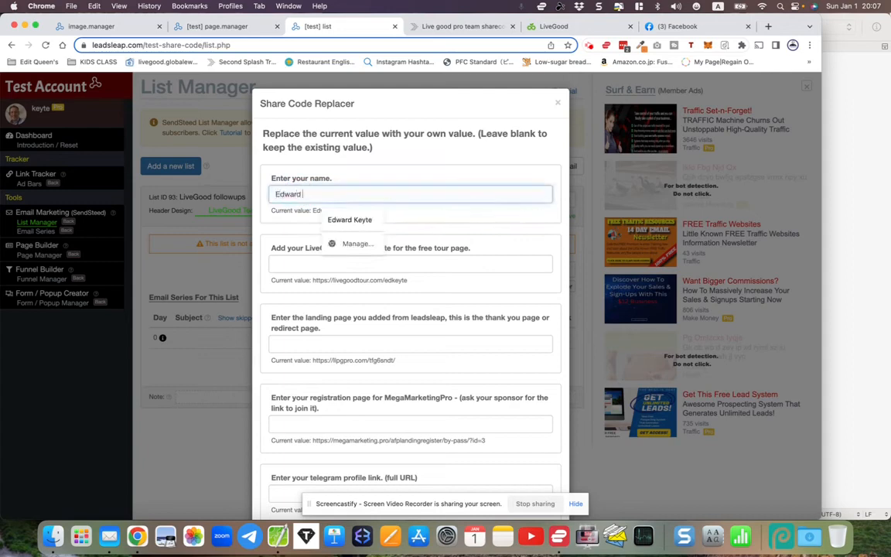
type(" Keyte")
- Paste the LiveGood Powerline tour page link as the website
left_click(291, 268)
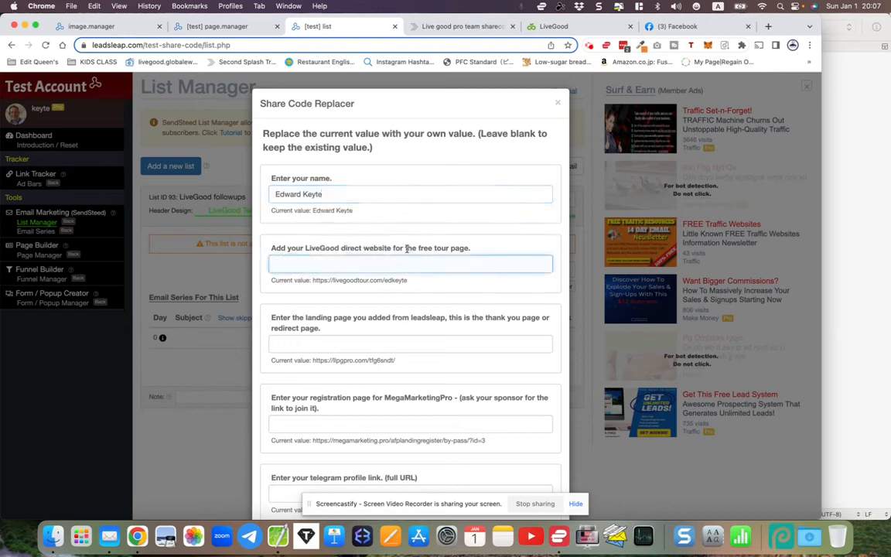
left_click(565, 28)
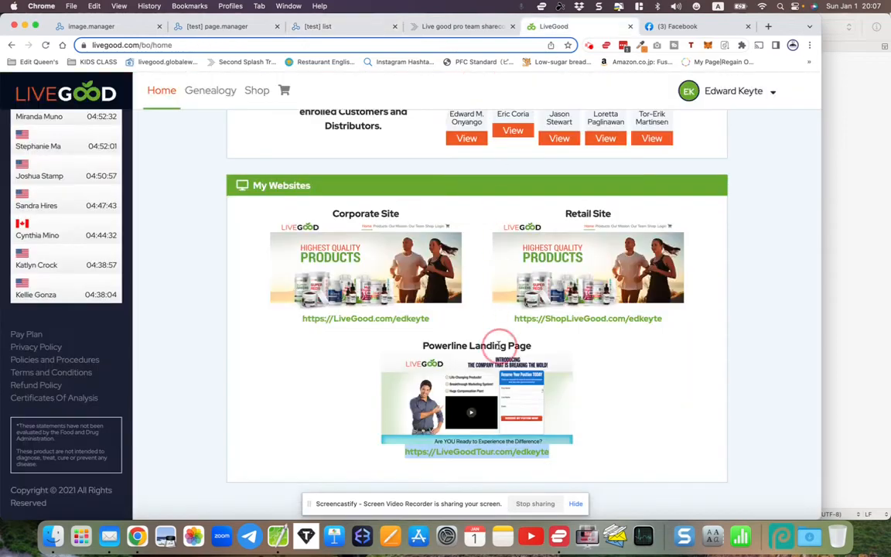
right_click(466, 455)
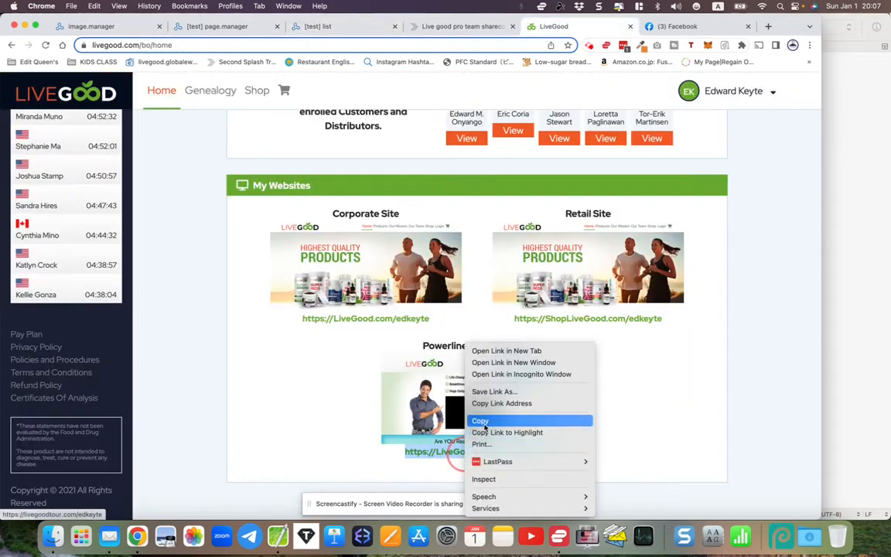
left_click(482, 420)
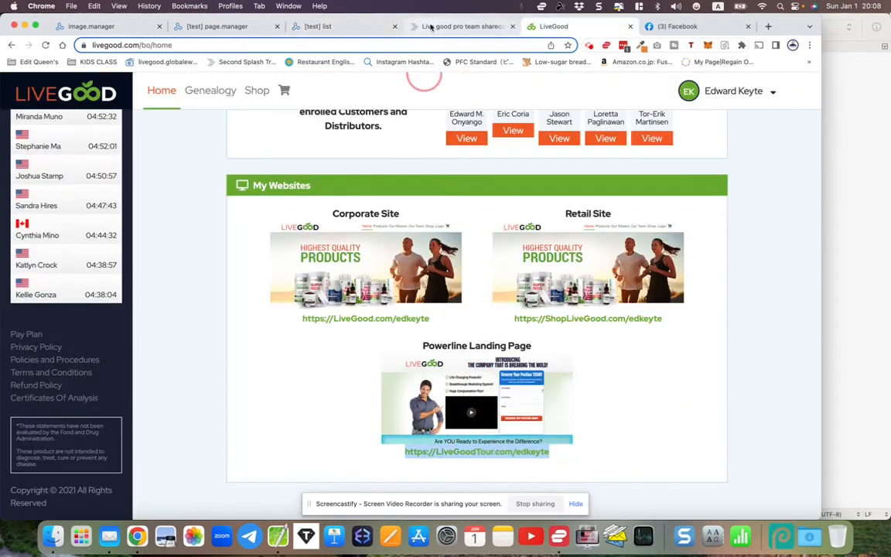
left_click(323, 26)
key("super+v")
scroll(294, 320, "down", 2)
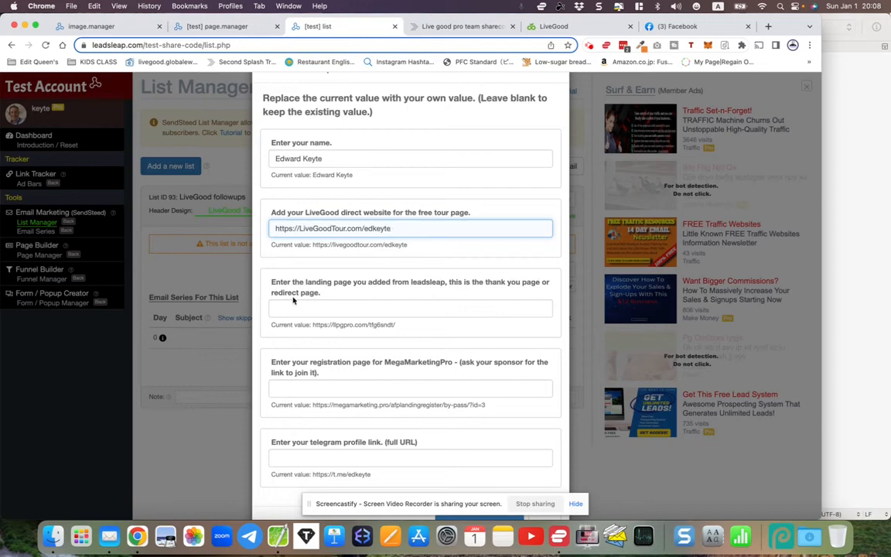
left_click(210, 26)
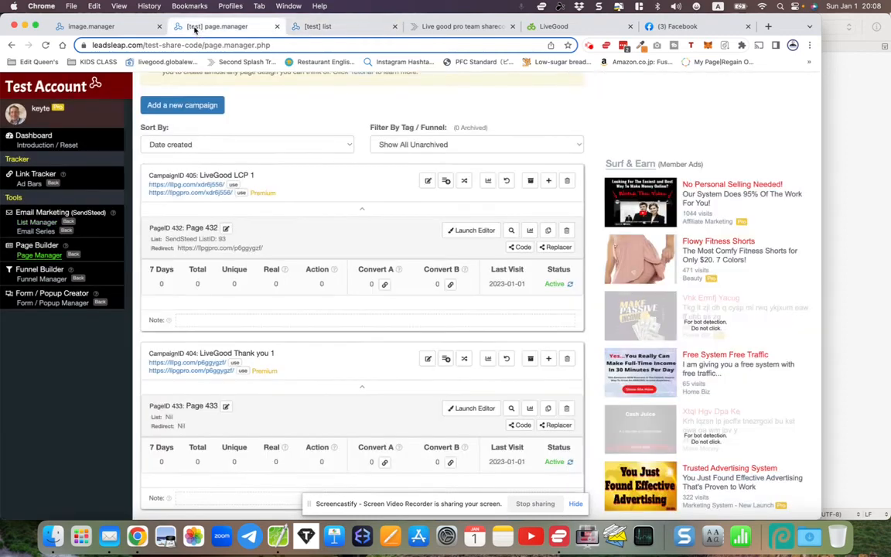
left_click_drag(199, 353, 293, 354)
left_click(293, 356)
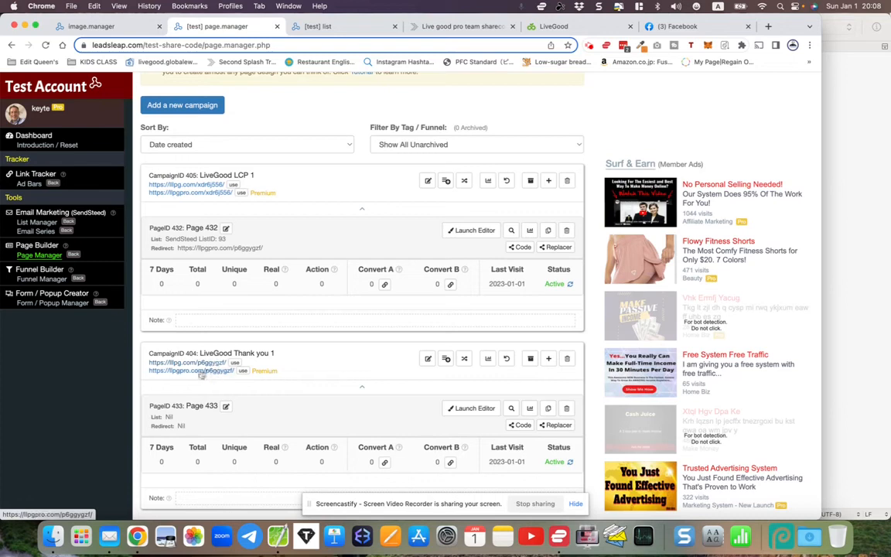
right_click(196, 373)
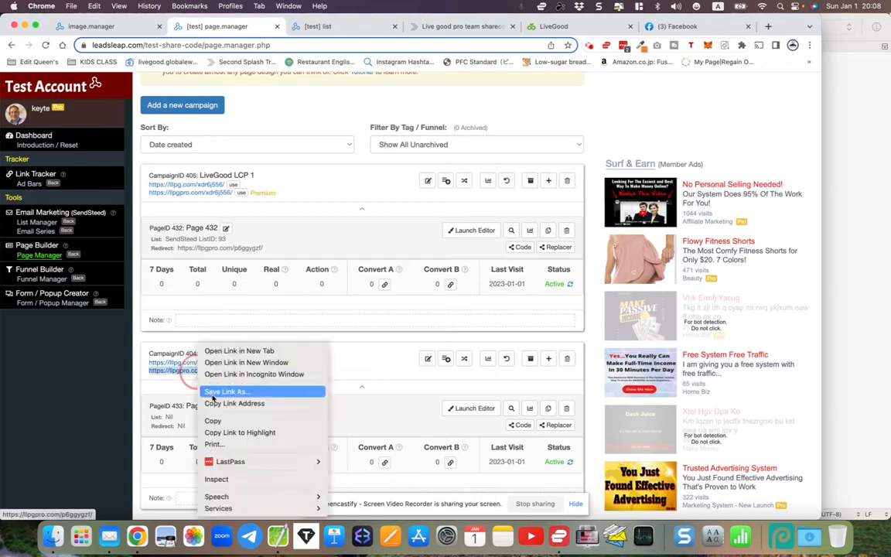
left_click(215, 404)
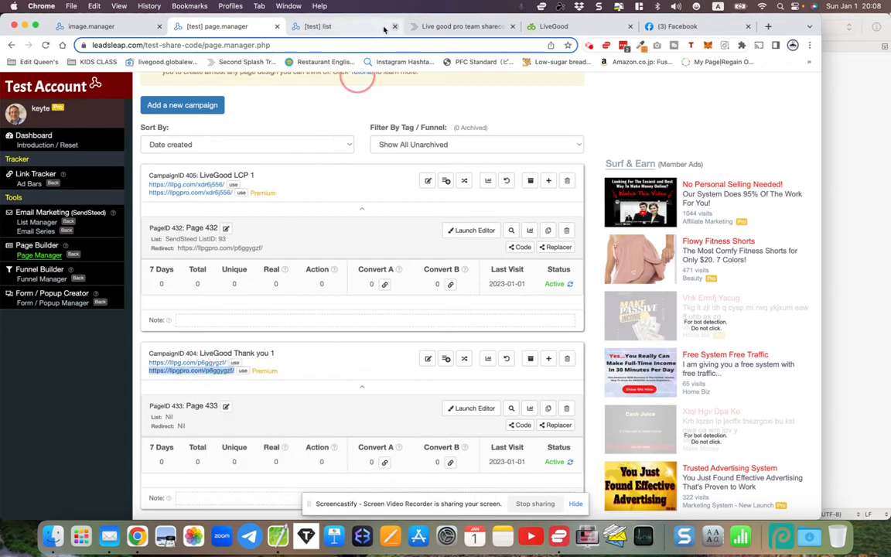
left_click(349, 26)
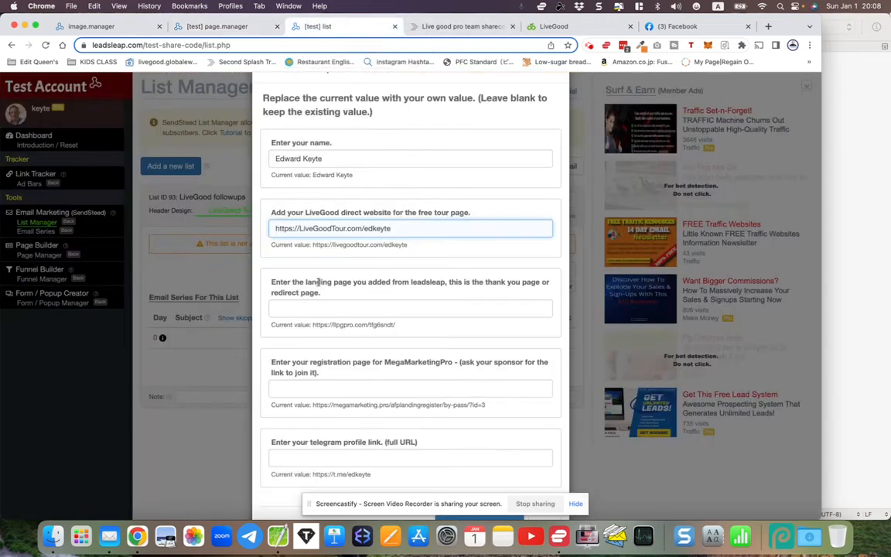
right_click(303, 307)
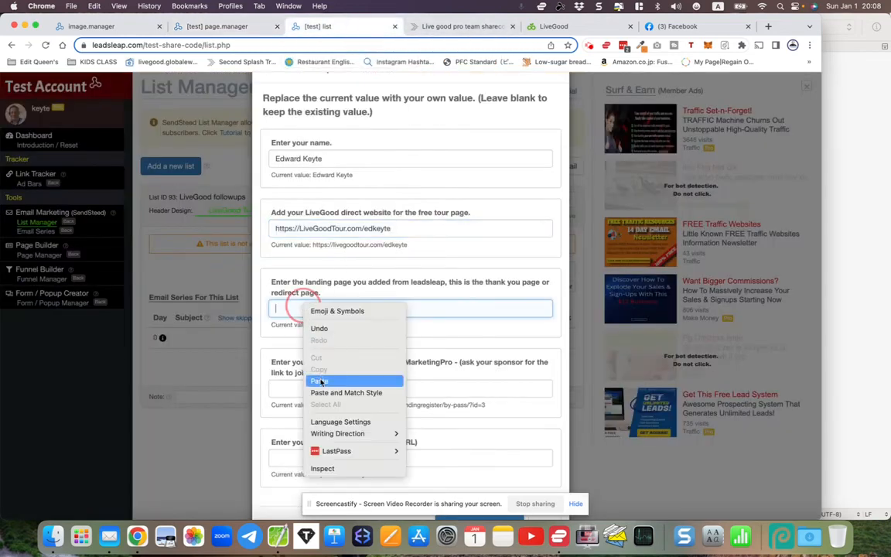
left_click(320, 380)
- Highlight the note advising you to ask your sponsor
scroll(317, 356, "down", 2)
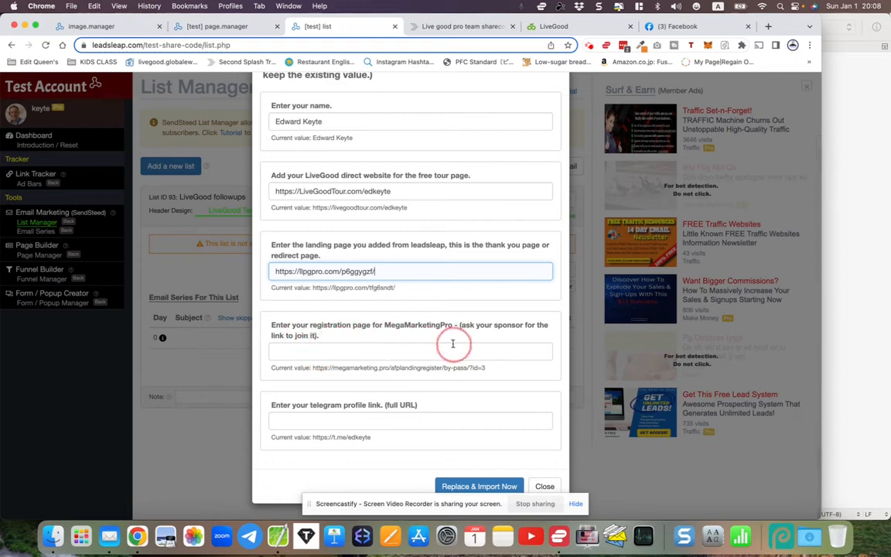
left_click_drag(461, 325, 550, 325)
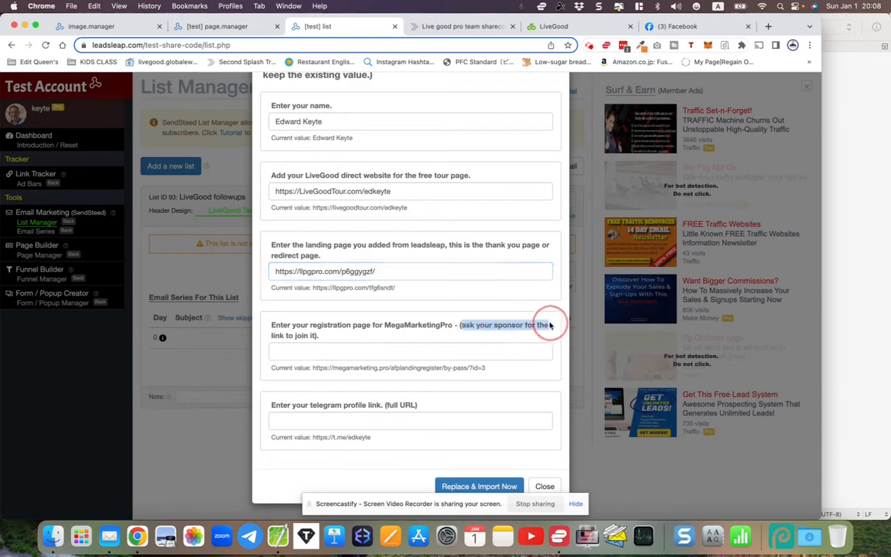
left_click_drag(271, 337, 322, 342)
left_click(322, 342)
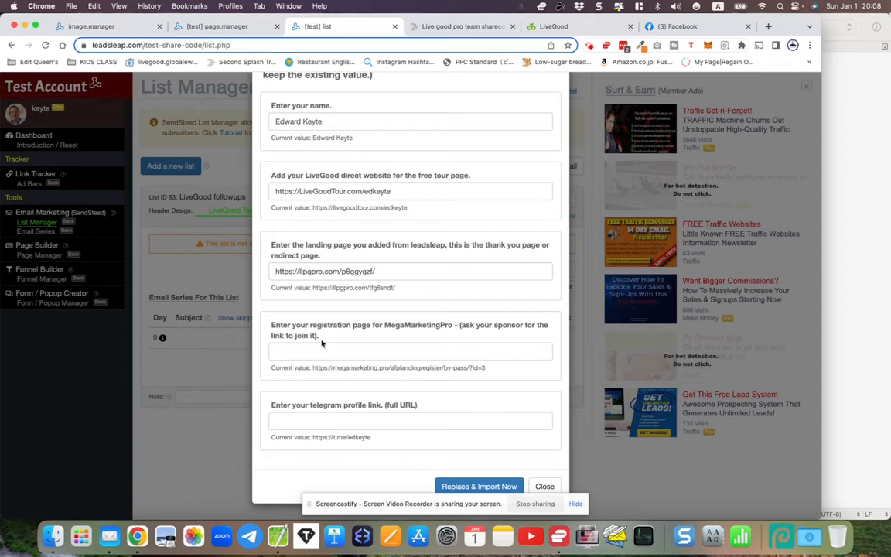
- Open a new Chrome tab on the Google start page, keeping the import form open
left_click(770, 26)
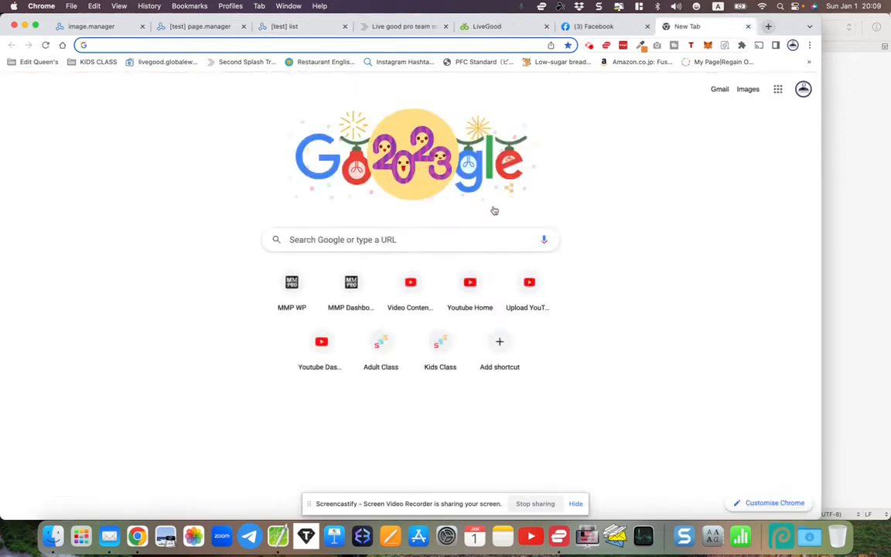
- Copy the MMP registration/download link from the member dashboard's 'Here Are Your Links To Promote'
left_click(349, 281)
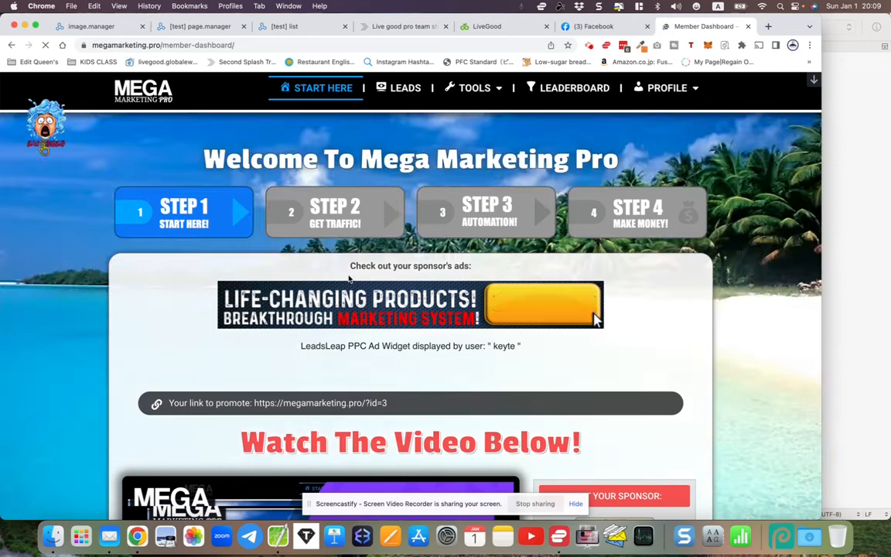
scroll(116, 345, "down", 10)
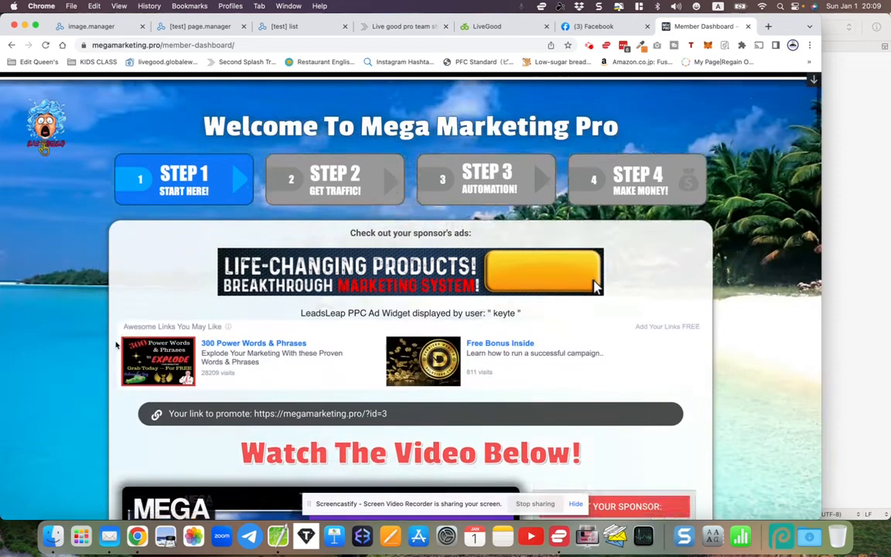
scroll(116, 346, "down", 15)
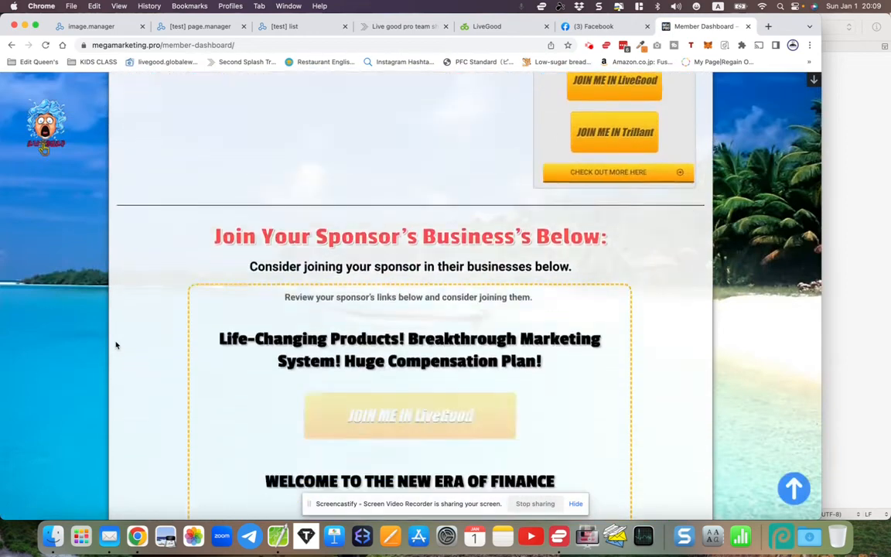
scroll(116, 345, "down", 15)
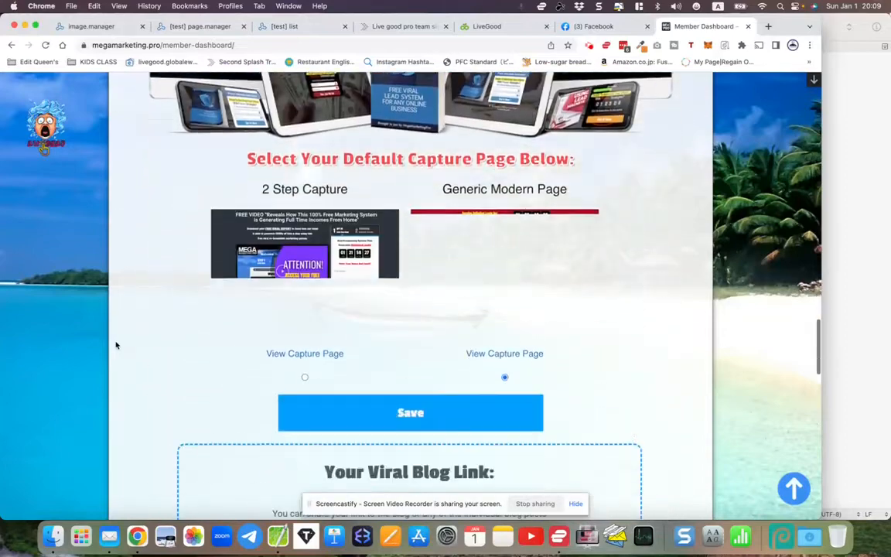
scroll(116, 345, "down", 5)
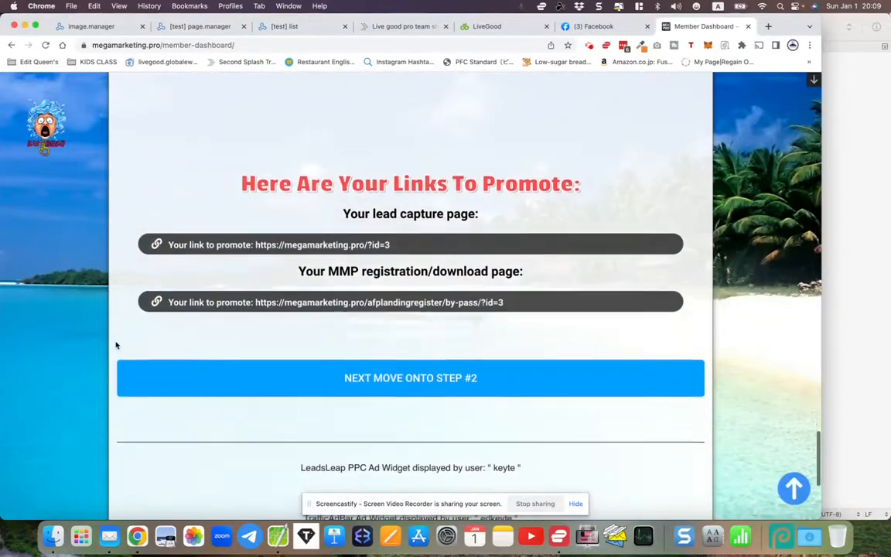
left_click(259, 263)
key("super+c")
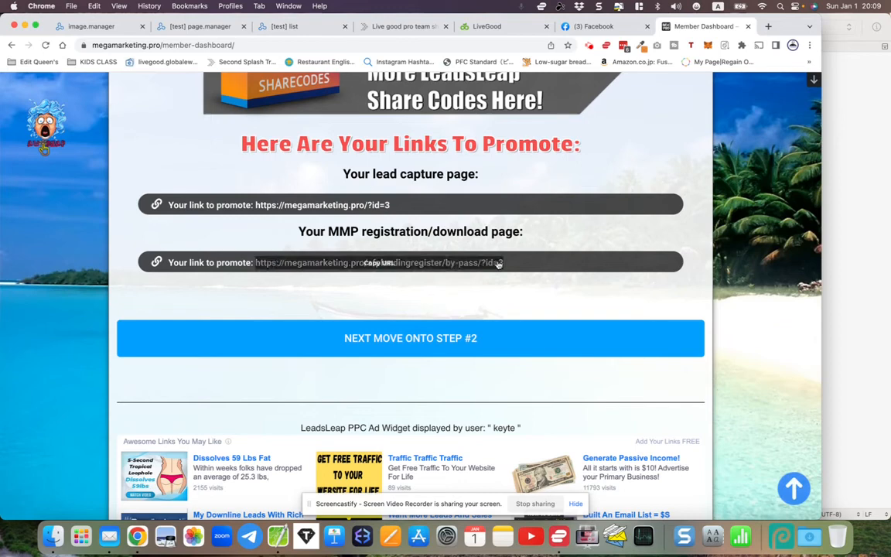
left_click(493, 264)
left_click(377, 263)
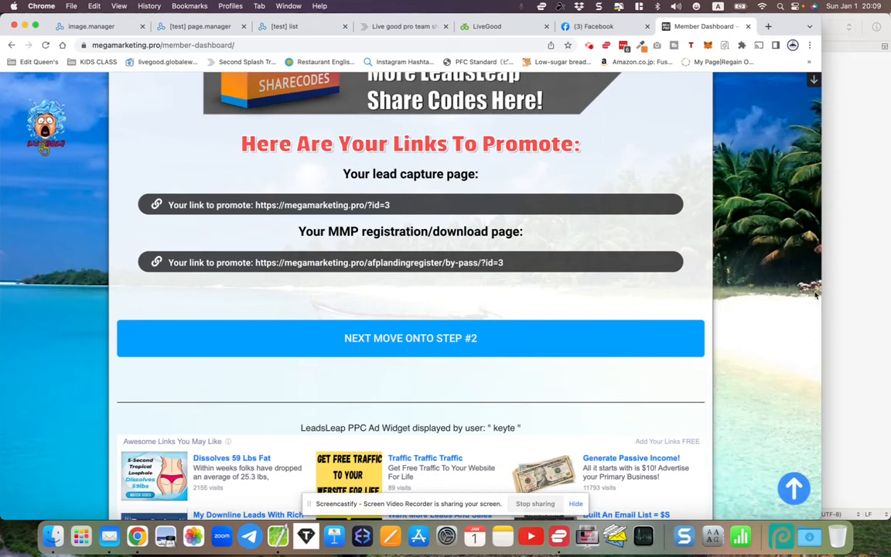
- Paste the MMP registration link on a new line below the landing-page URL in CotEditor
left_click(851, 301)
key("Right")
key("Return")
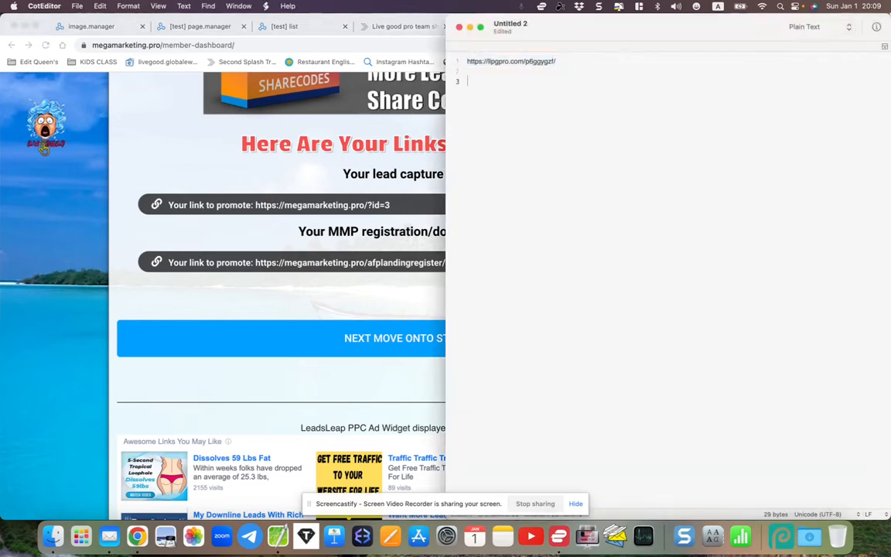
right_click(576, 183)
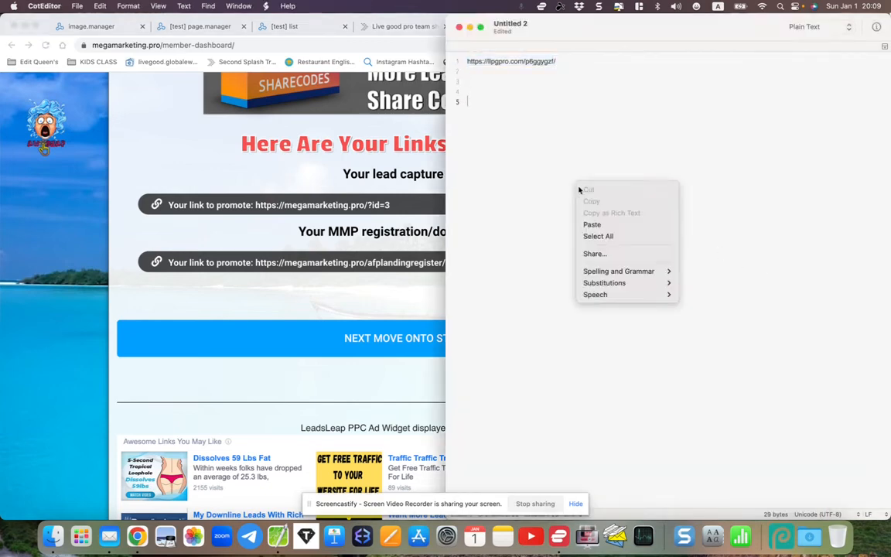
left_click(599, 223)
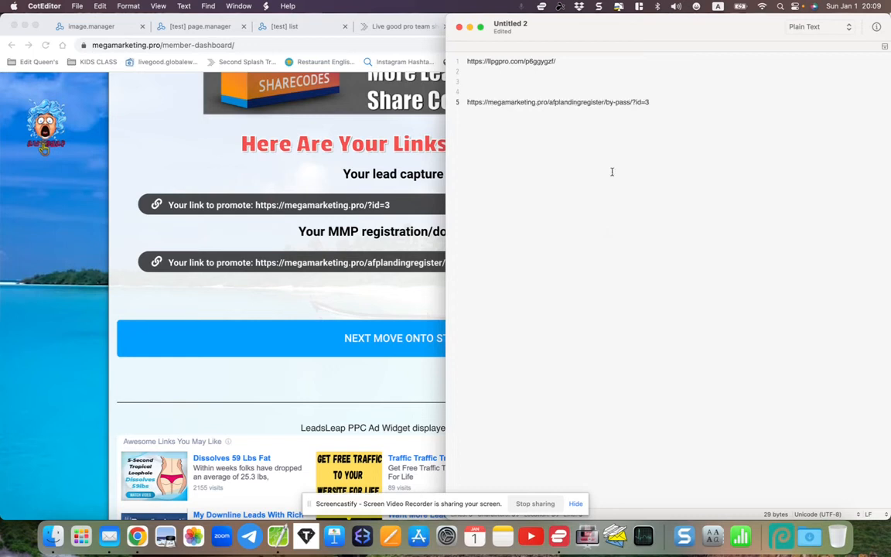
- Confirm the link ends in id=3, then copy the whole registration link from line 5
triple_click(597, 92)
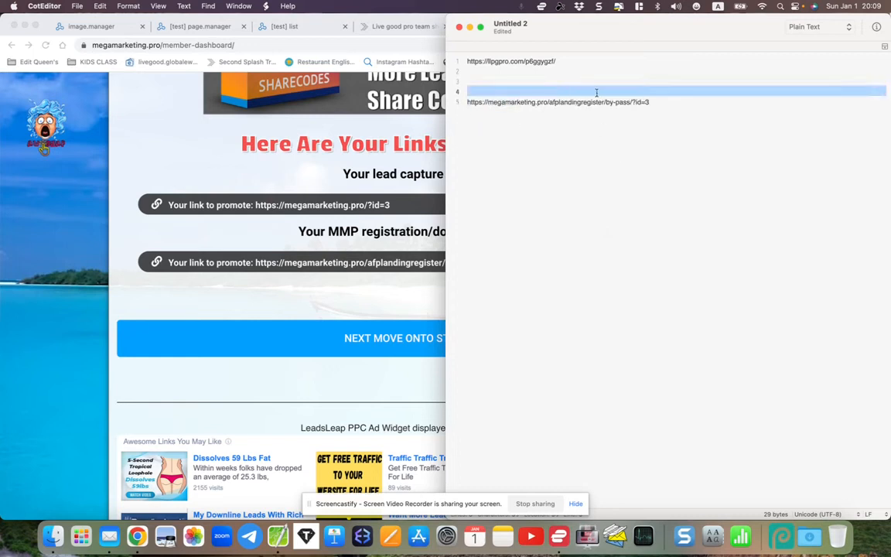
triple_click(666, 99)
left_click(652, 100)
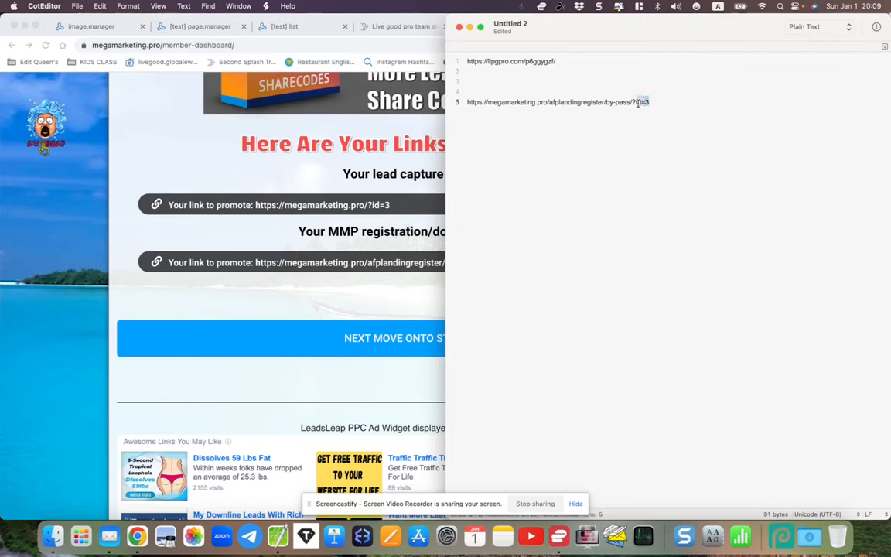
left_click(641, 107)
left_click_drag(644, 101, 652, 102)
left_click(656, 103)
left_click_drag(654, 101, 467, 104)
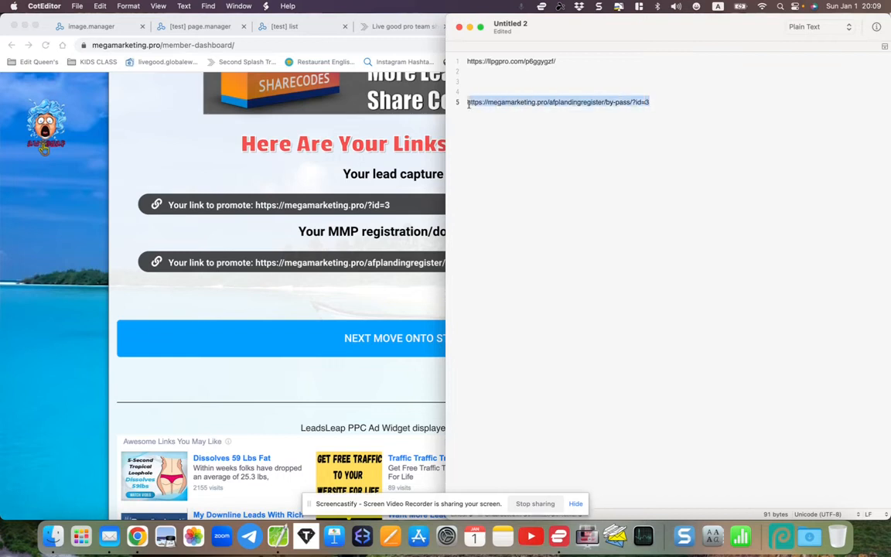
right_click(475, 106)
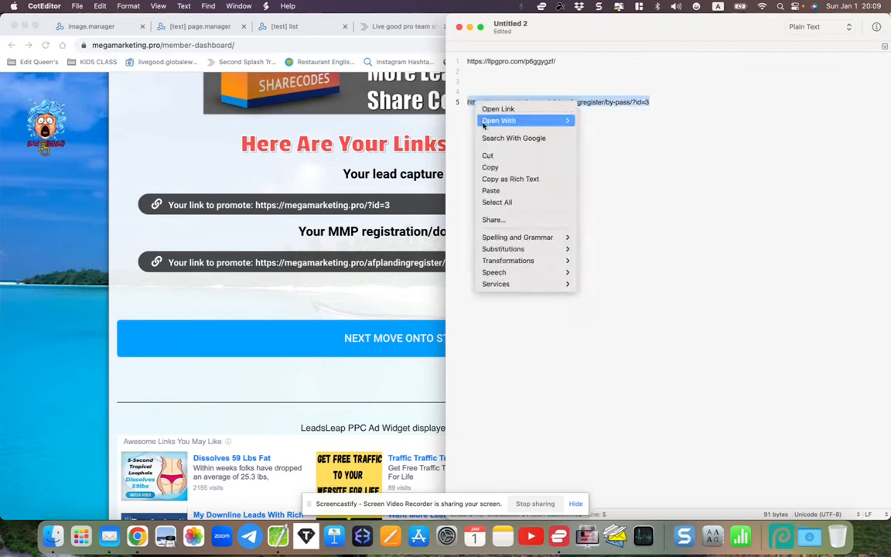
left_click(495, 167)
left_click(411, 291)
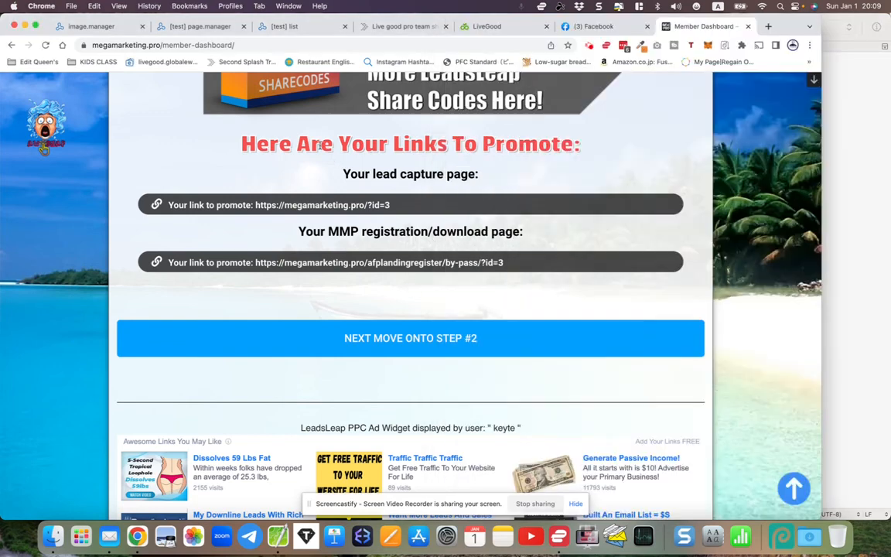
left_click(274, 28)
right_click(311, 352)
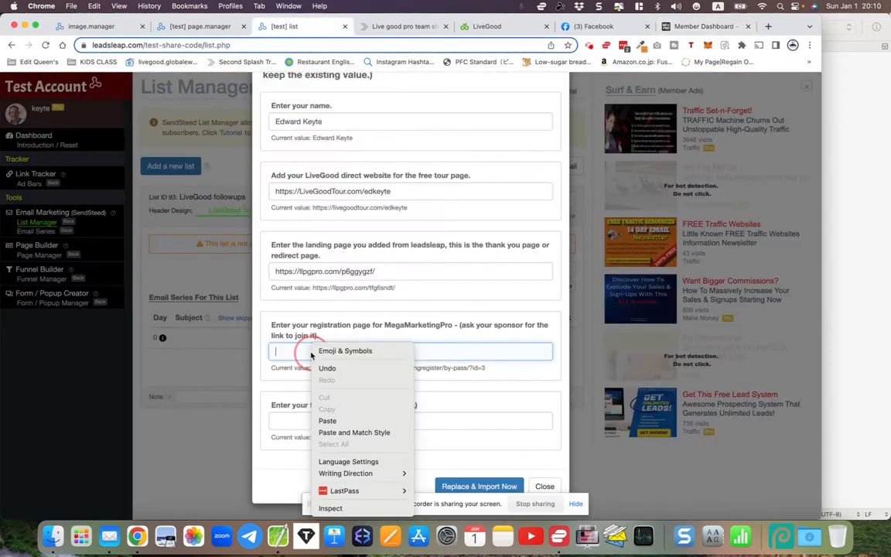
left_click(331, 422)
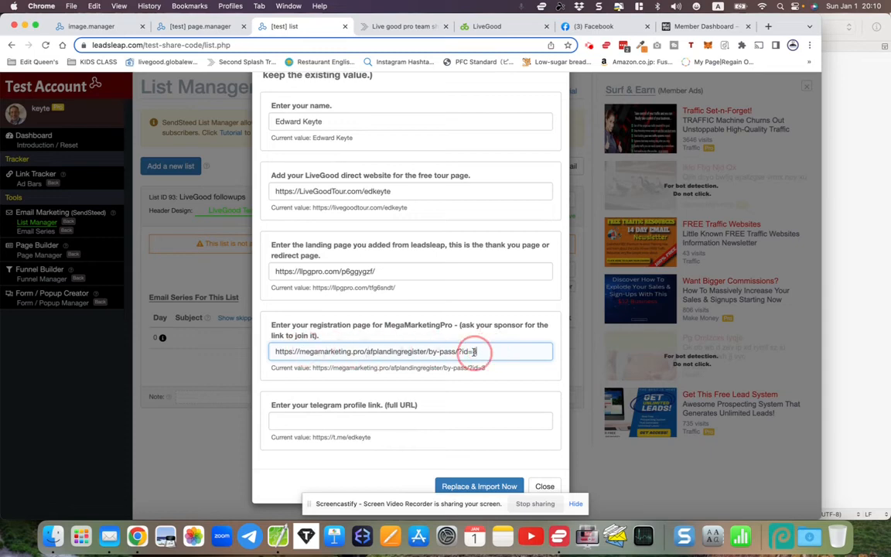
left_click(668, 28)
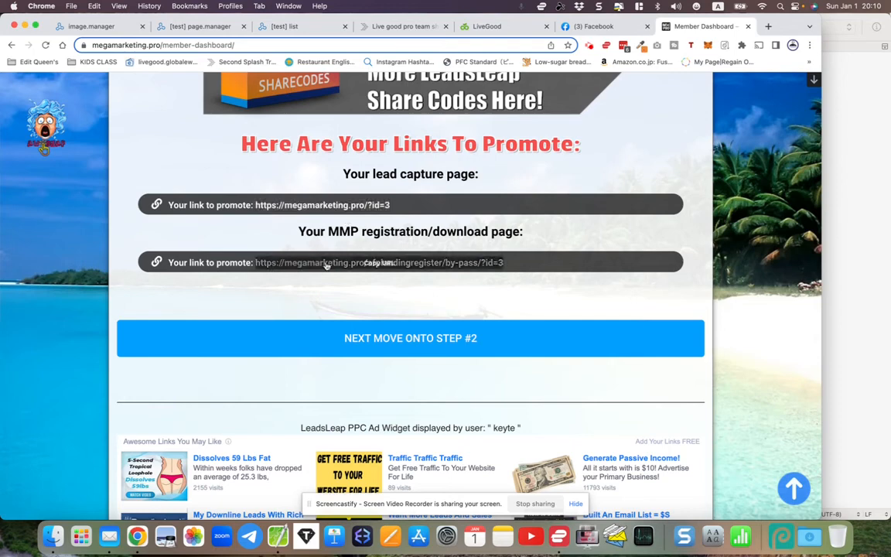
left_click(377, 265)
left_click(200, 28)
left_click(273, 28)
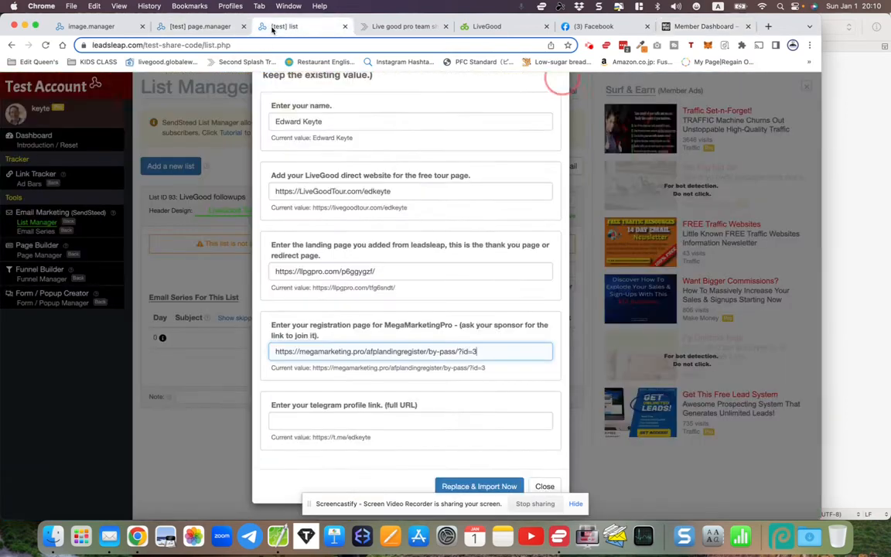
left_click(355, 348)
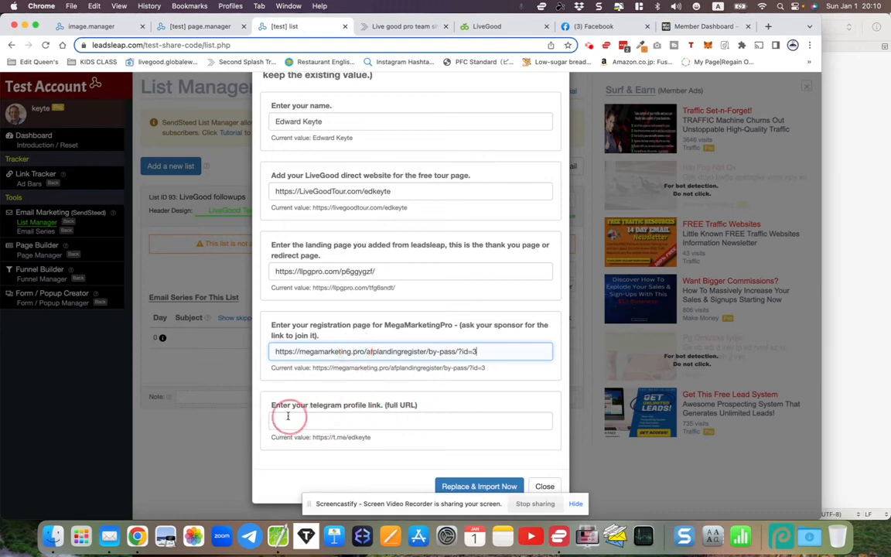
- Copy your t.me profile link from Telegram Web's Settings > Edit panel
left_click(249, 536)
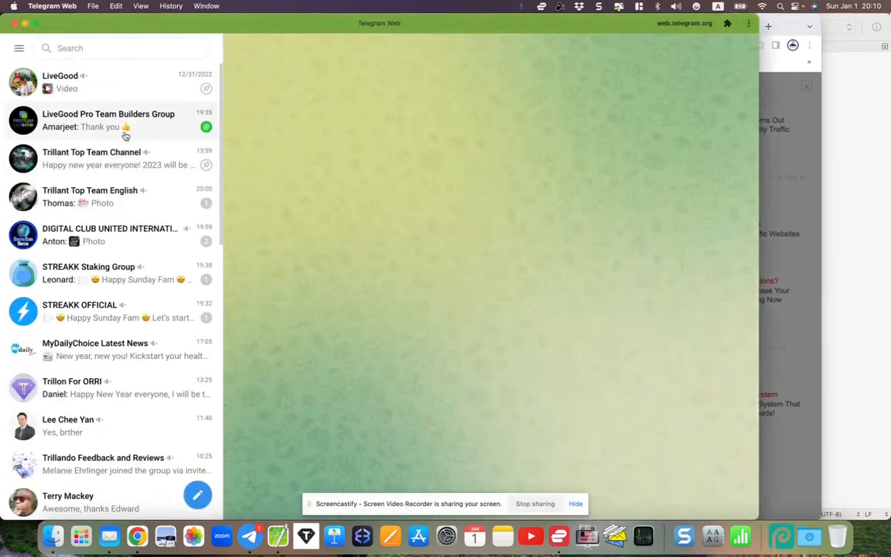
left_click(19, 48)
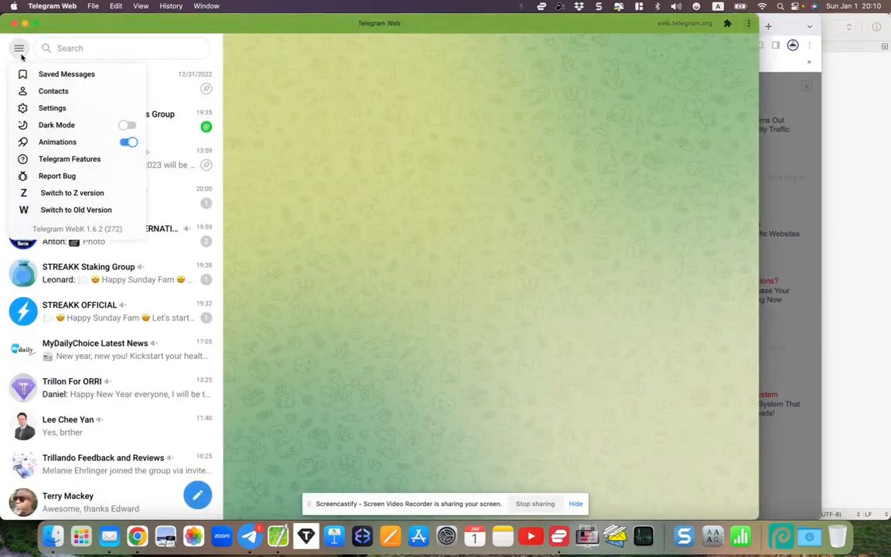
left_click(44, 108)
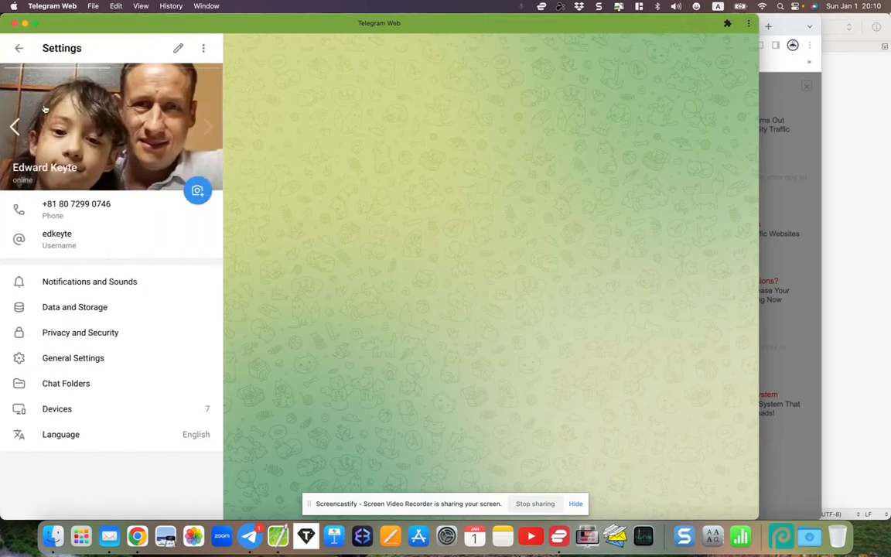
left_click(178, 48)
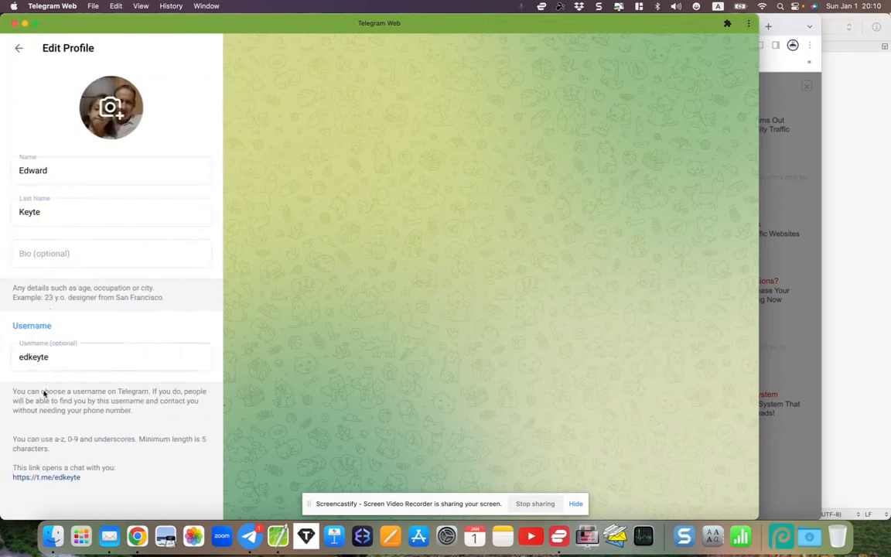
left_click(44, 478)
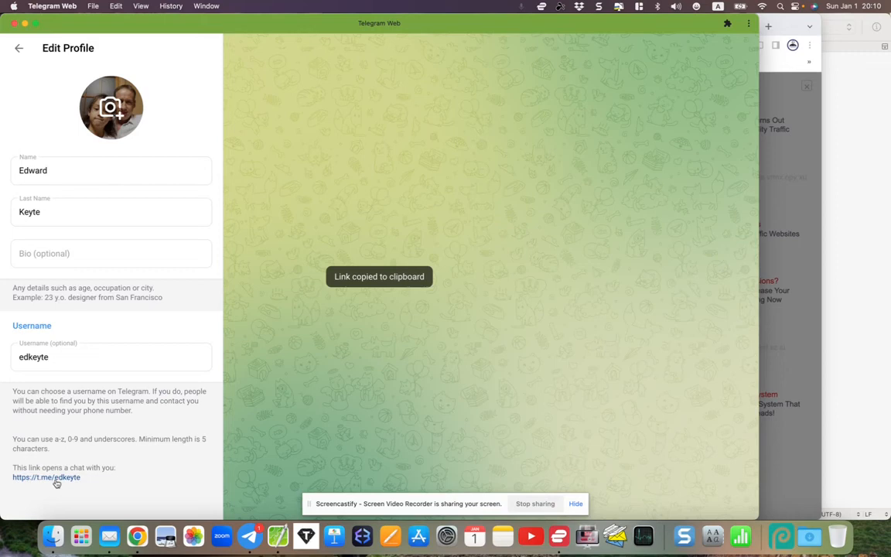
left_click(44, 480)
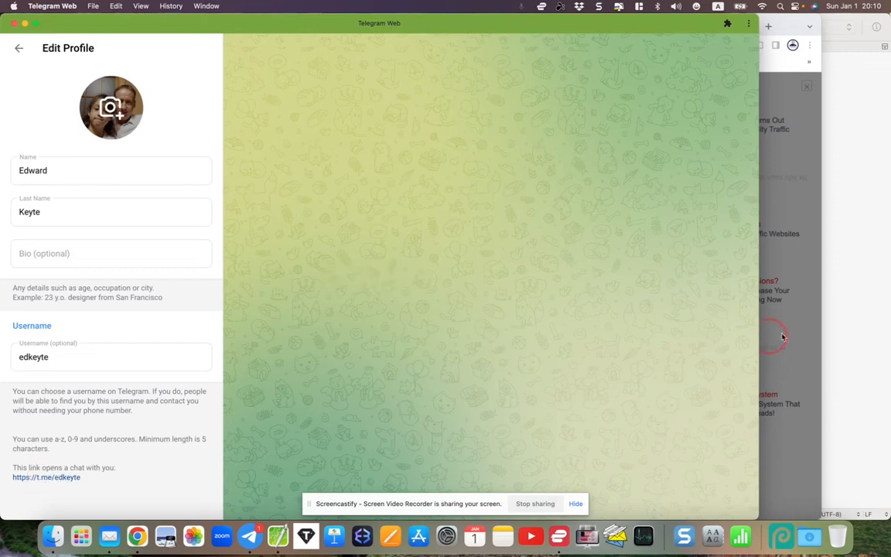
- Paste the Telegram profile link into the LeadsLeap form's telegram profile link field
left_click(768, 331)
left_click(345, 424)
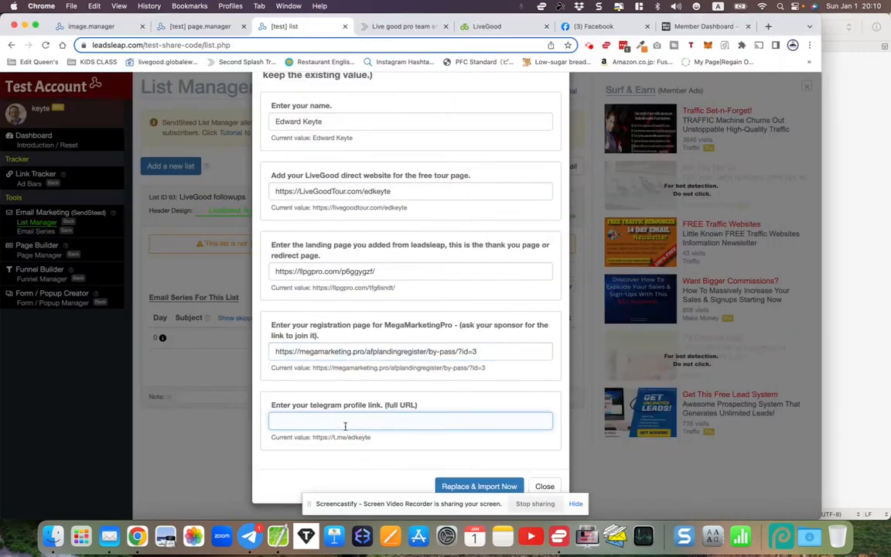
right_click(345, 424)
left_click(359, 419)
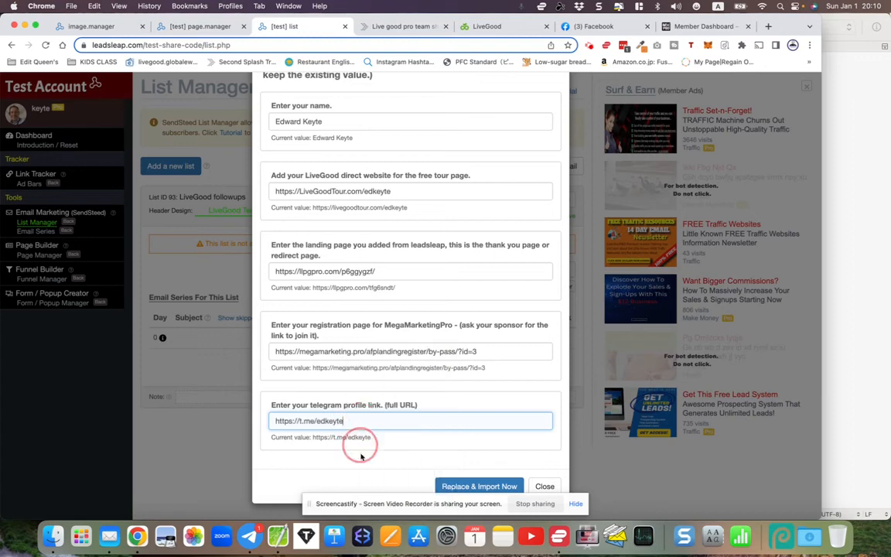
- Run Replace & Import Now and check the imported LiveGood followups episodes from day 0
left_click(463, 486)
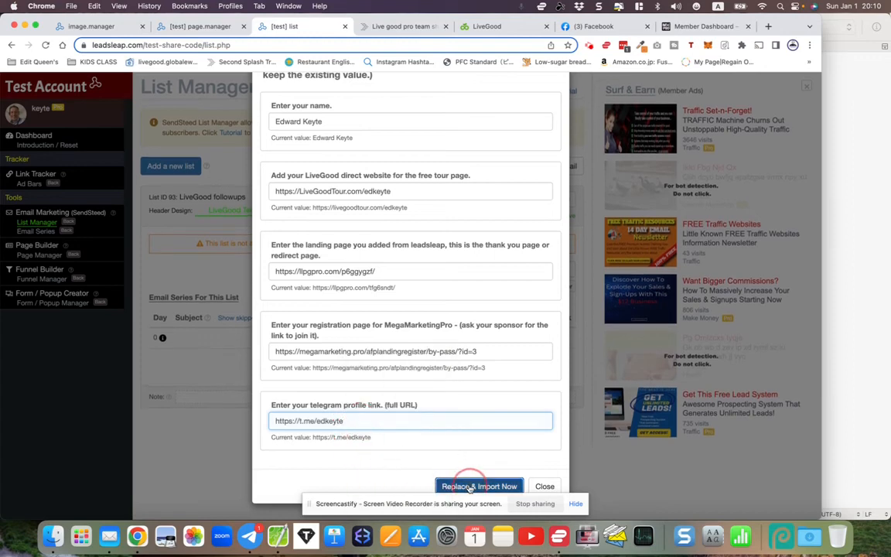
scroll(409, 400, "down", 10)
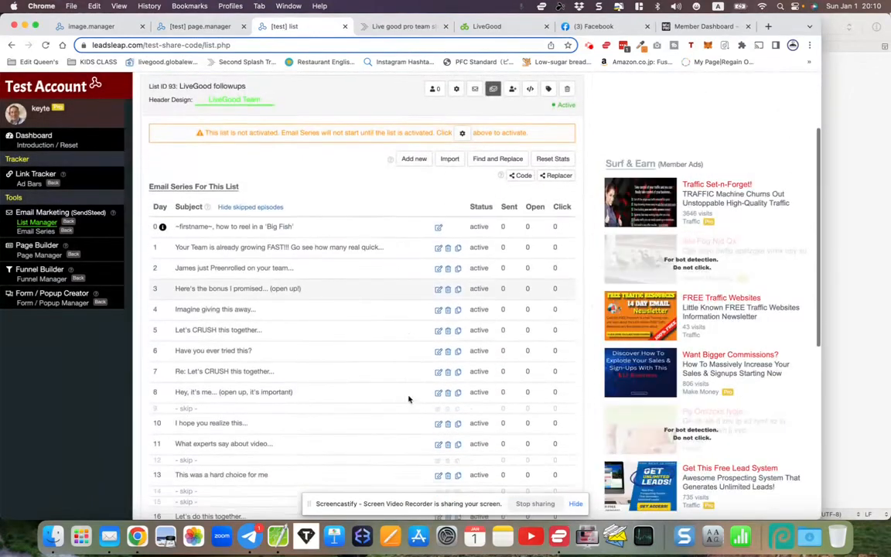
scroll(410, 399, "down", 1)
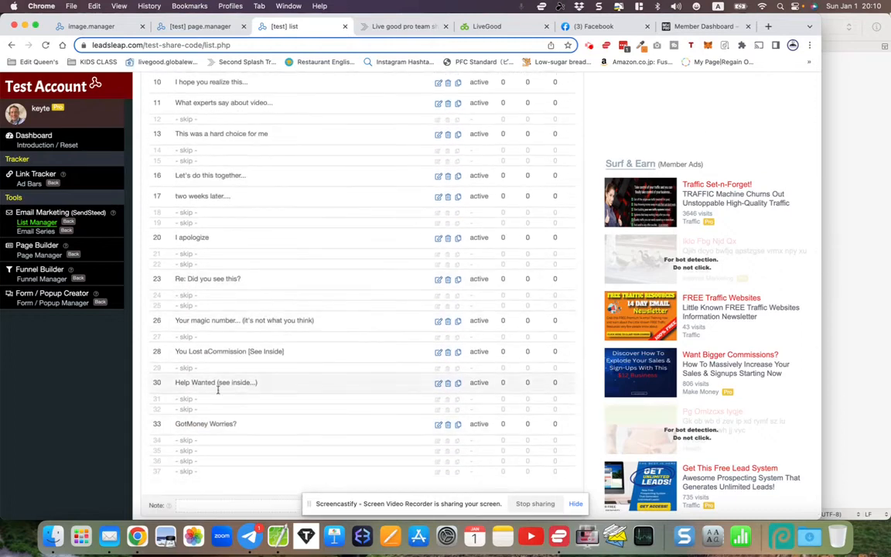
scroll(223, 416, "down", 1)
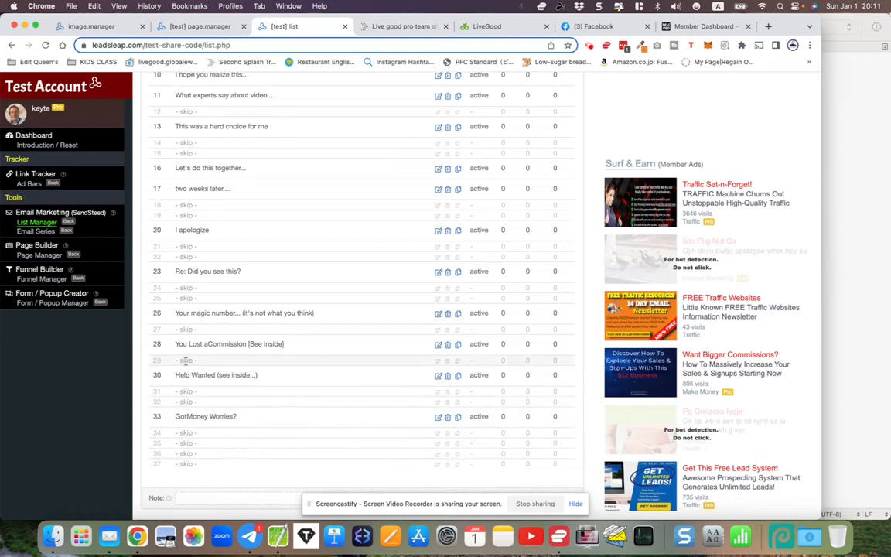
scroll(186, 361, "up", 5)
scroll(186, 360, "down", 2)
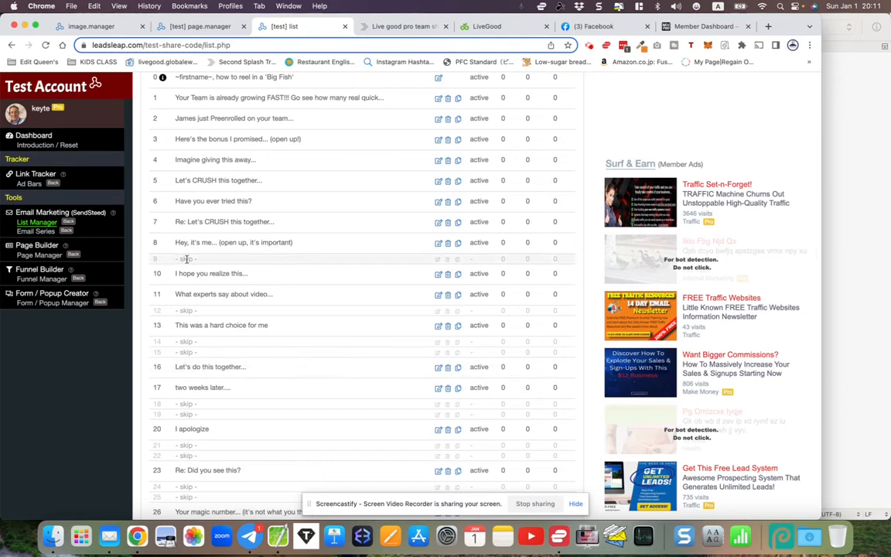
scroll(199, 311, "down", 3)
scroll(199, 309, "up", 8)
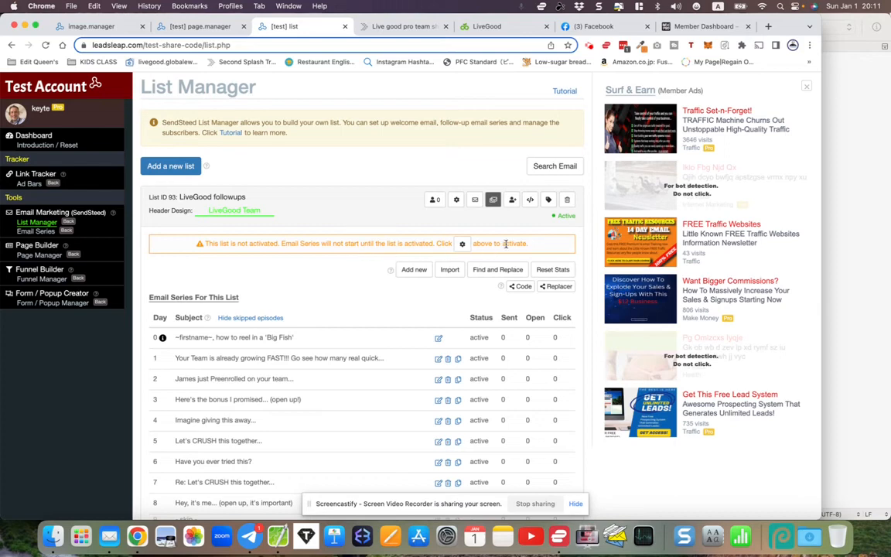
- Save and activate list 93 from its customization settings
left_click(456, 201)
scroll(345, 281, "down", 10)
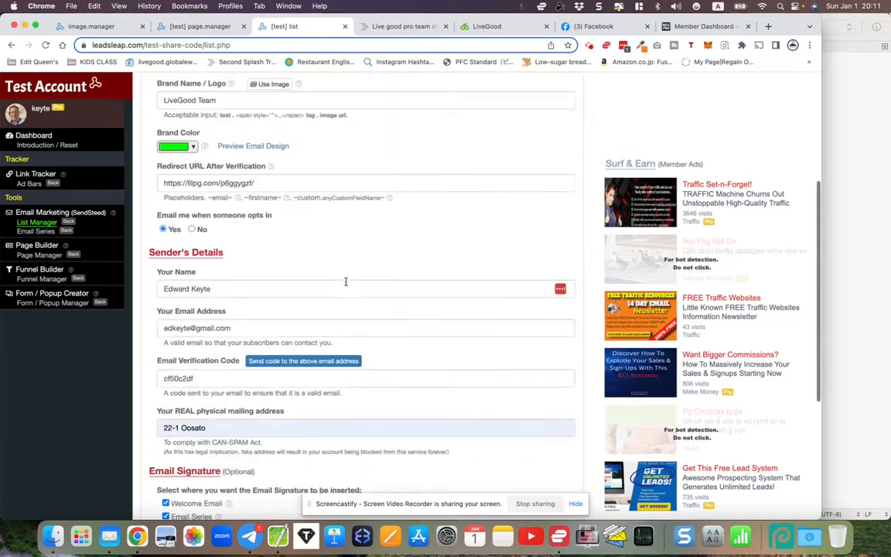
left_click(178, 455)
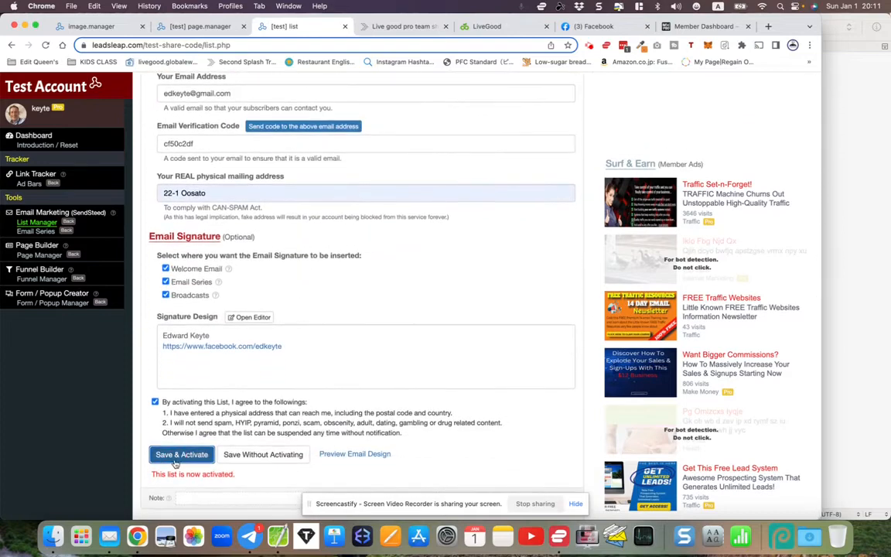
- Review list 93's settings, including the verification redirect to the Thank you 1 page link
scroll(224, 379, "up", 3)
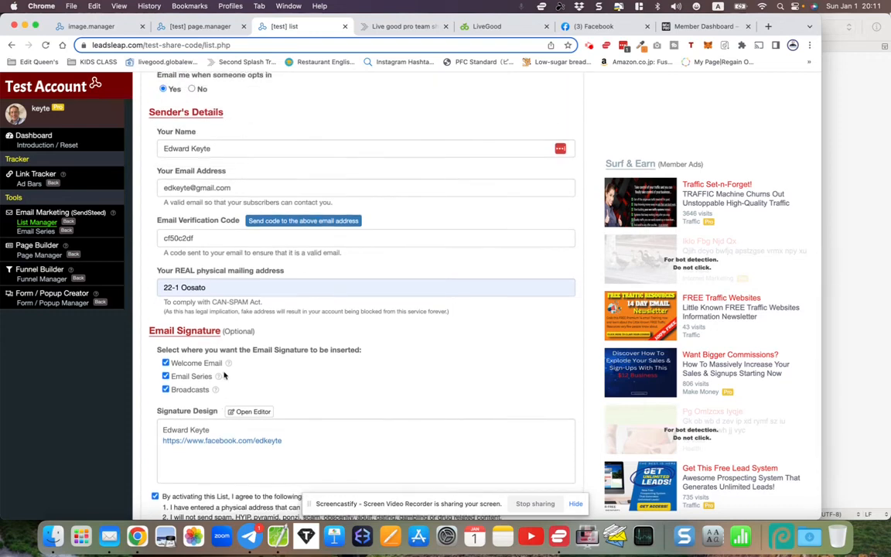
scroll(224, 375, "up", 4)
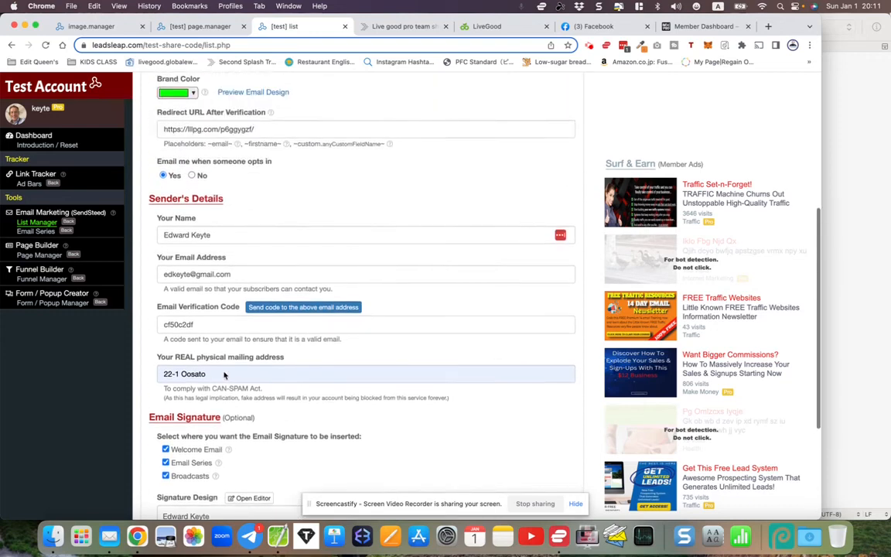
scroll(224, 375, "up", 3)
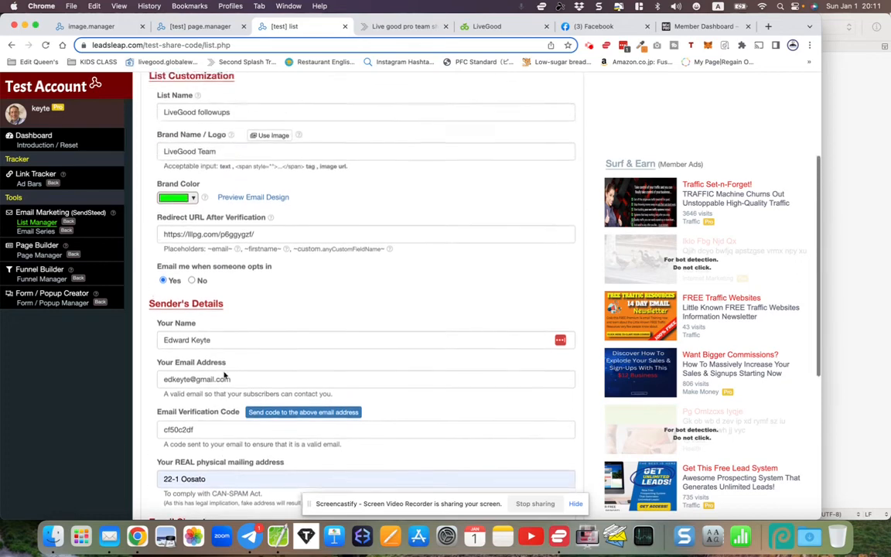
scroll(224, 375, "down", 7)
scroll(225, 375, "down", 1)
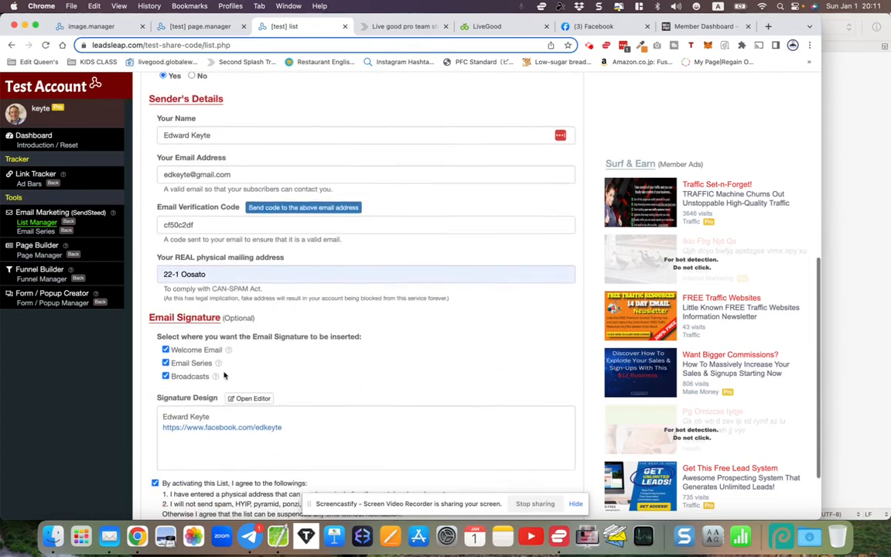
left_click_drag(160, 209, 207, 210)
scroll(208, 210, "up", 10)
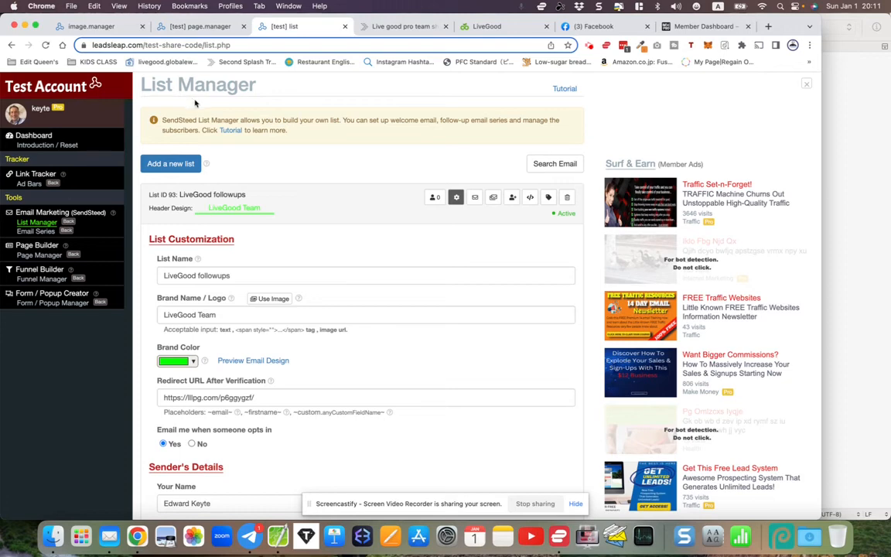
left_click(186, 26)
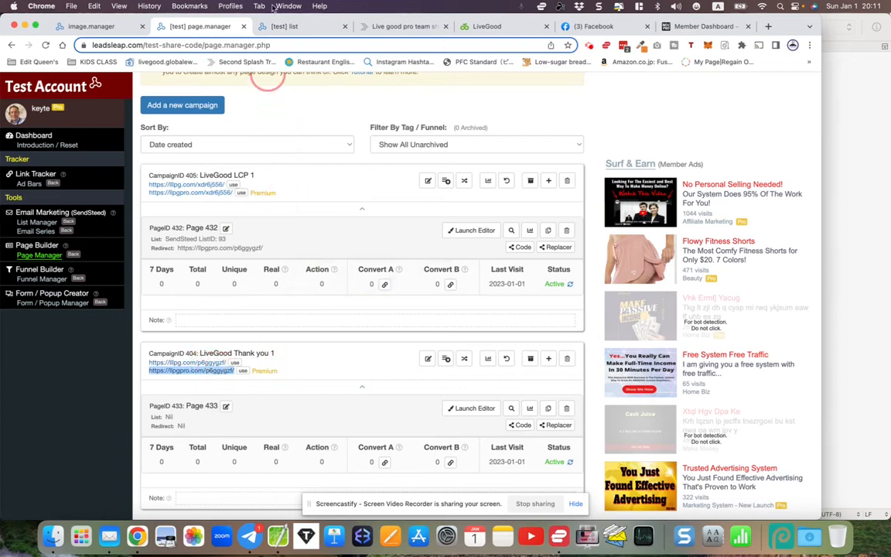
left_click(284, 26)
scroll(228, 305, "down", 3)
scroll(228, 305, "up", 3)
scroll(230, 305, "down", 1)
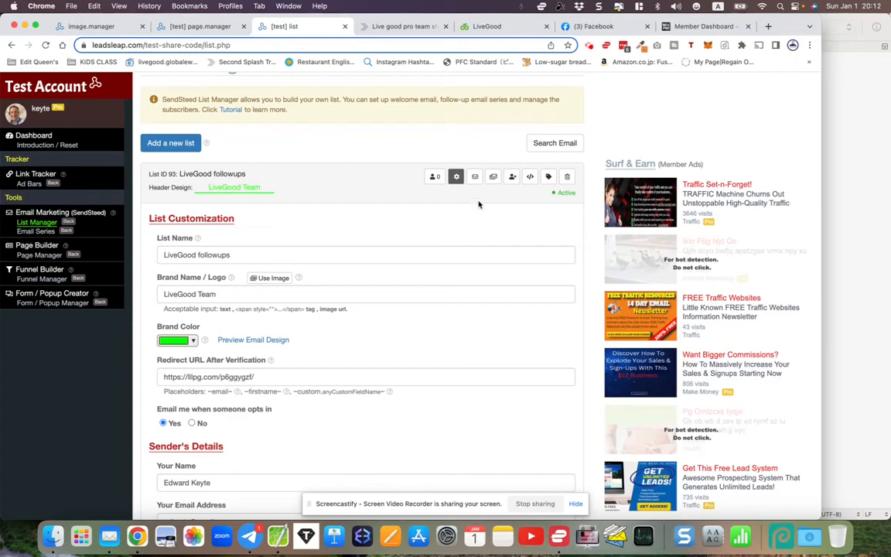
- Review the LG LeadCapture Pages share-codes, then switch to the MMP member dashboard's Start Here page
left_click(392, 26)
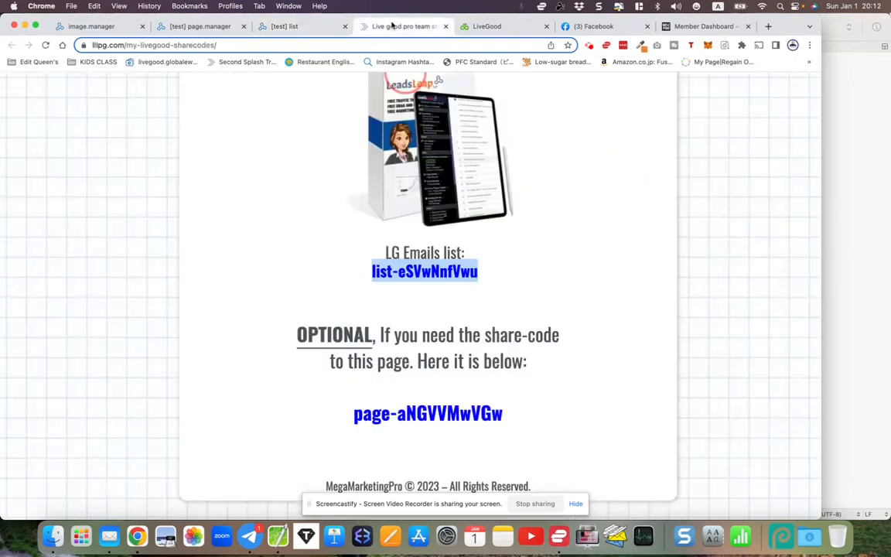
left_click(520, 292)
scroll(552, 292, "up", 10)
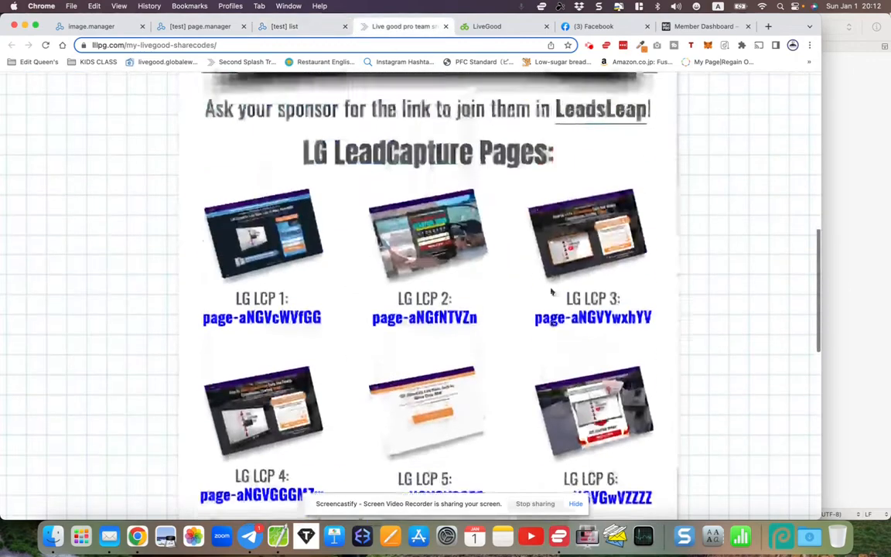
scroll(551, 292, "up", 5)
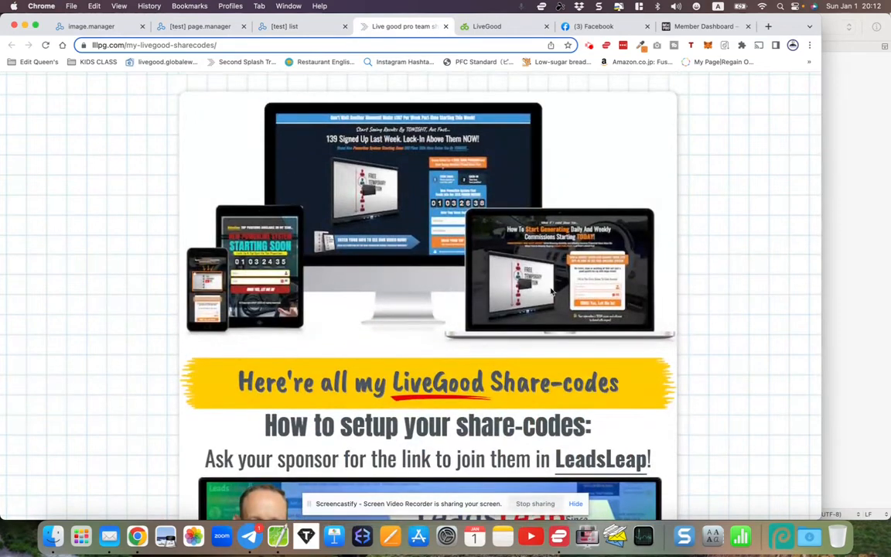
scroll(552, 292, "down", 5)
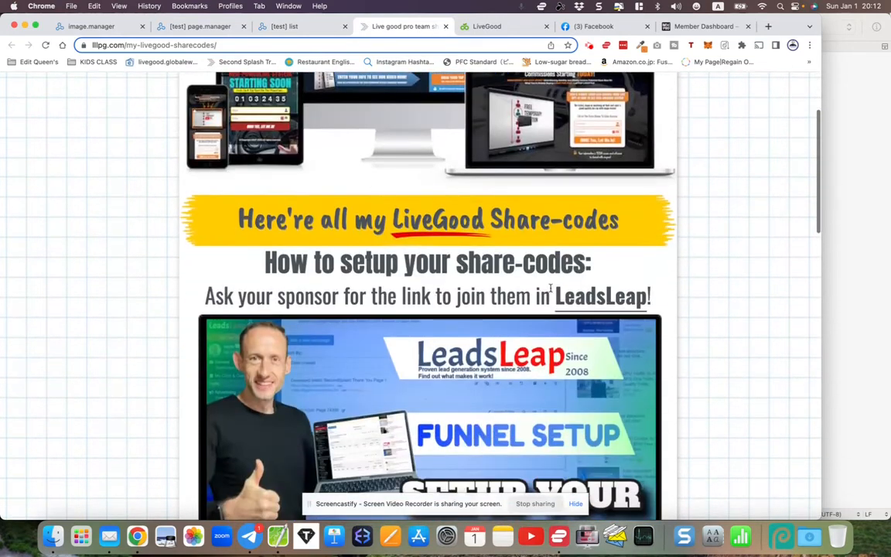
scroll(552, 290, "down", 10)
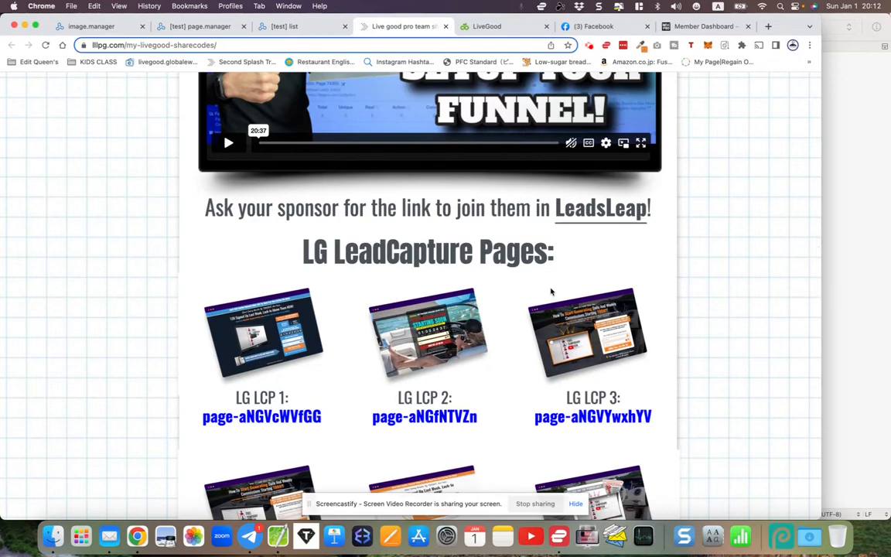
left_click(697, 28)
scroll(499, 201, "up", 15)
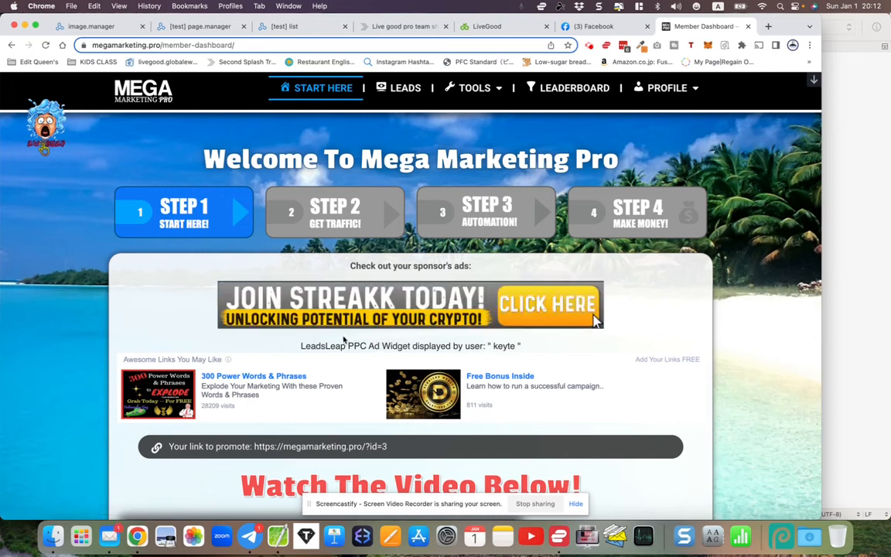
scroll(345, 339, "down", 10)
scroll(320, 350, "down", 3)
scroll(319, 348, "up", 10)
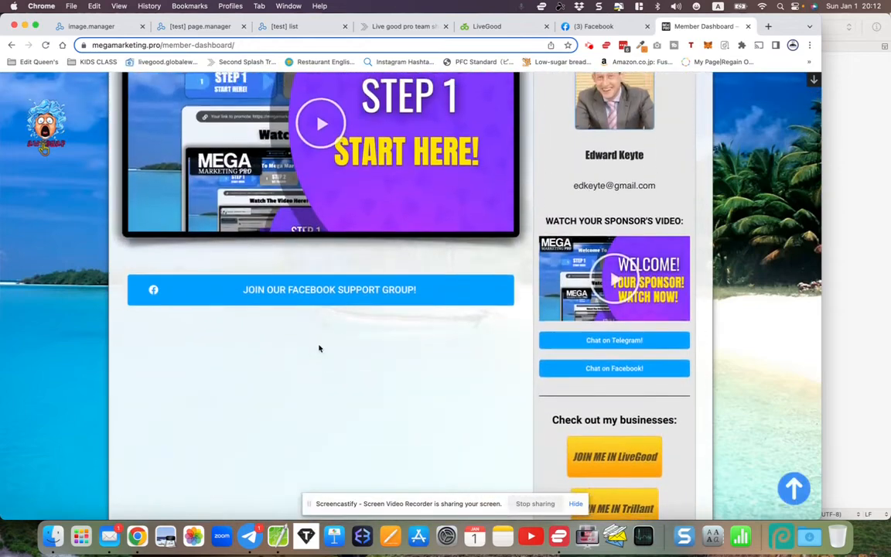
scroll(319, 348, "down", 3)
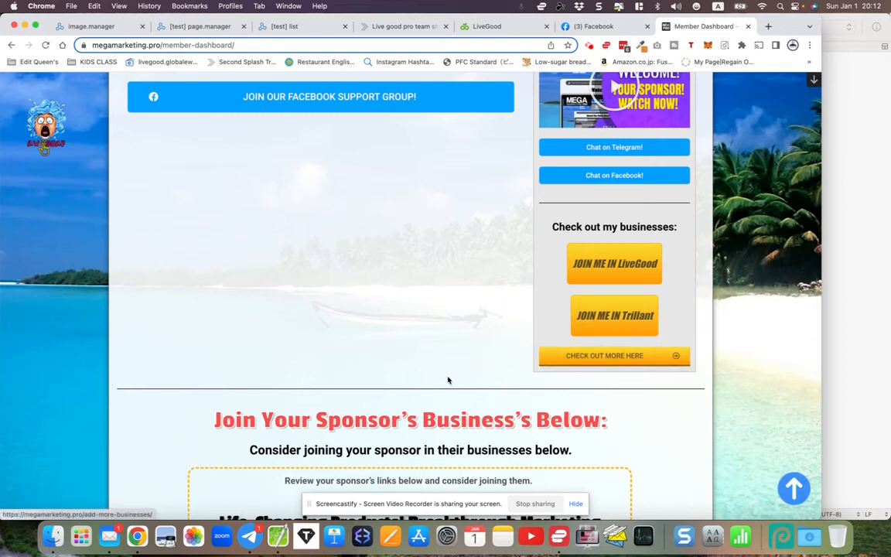
scroll(448, 378, "down", 5)
scroll(448, 378, "down", 8)
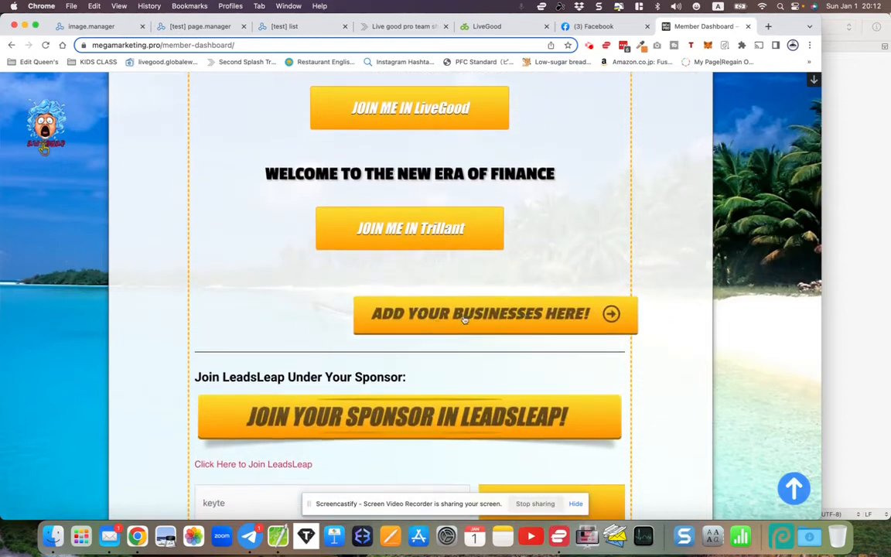
scroll(414, 342, "down", 4)
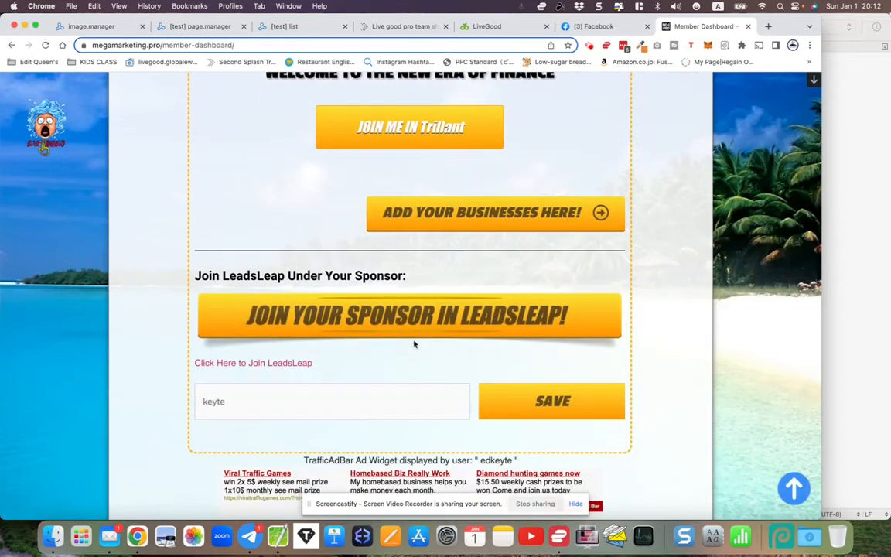
left_click_drag(203, 348, 248, 349)
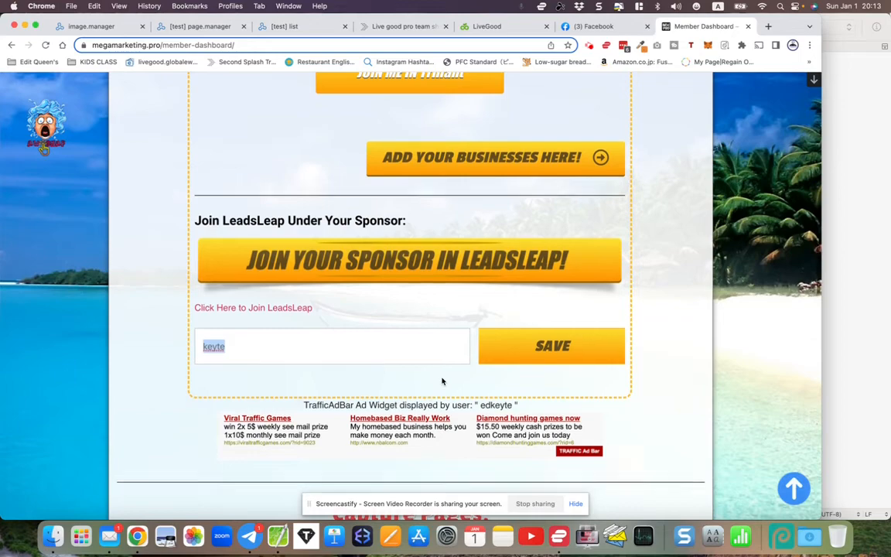
scroll(443, 381, "up", 20)
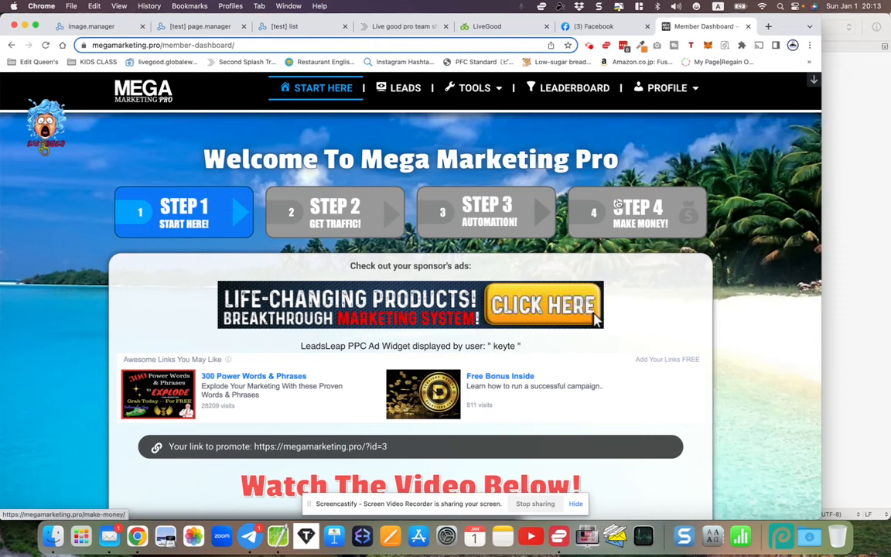
- Glance at the [test] page.manager campaigns, then return to the LiveGood share-codes page
left_click(194, 27)
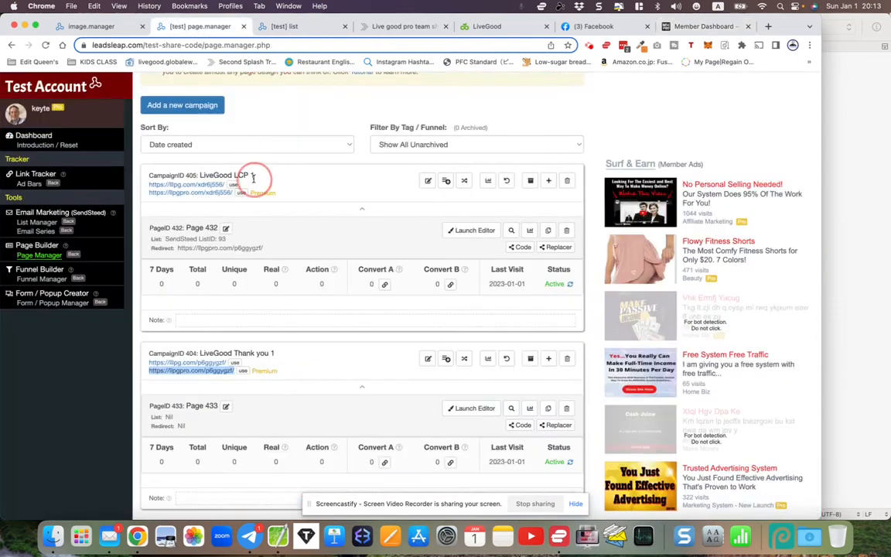
scroll(253, 178, "up", 2)
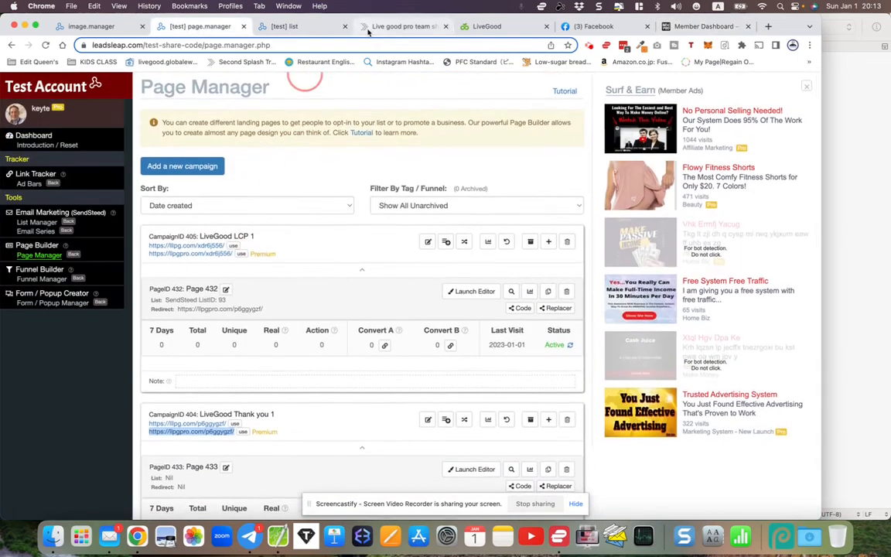
left_click(368, 28)
scroll(370, 202, "up", 5)
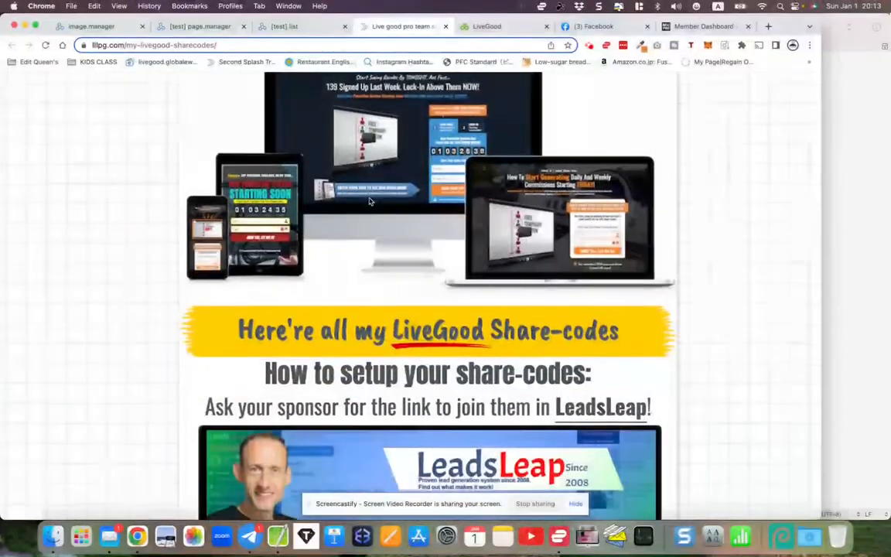